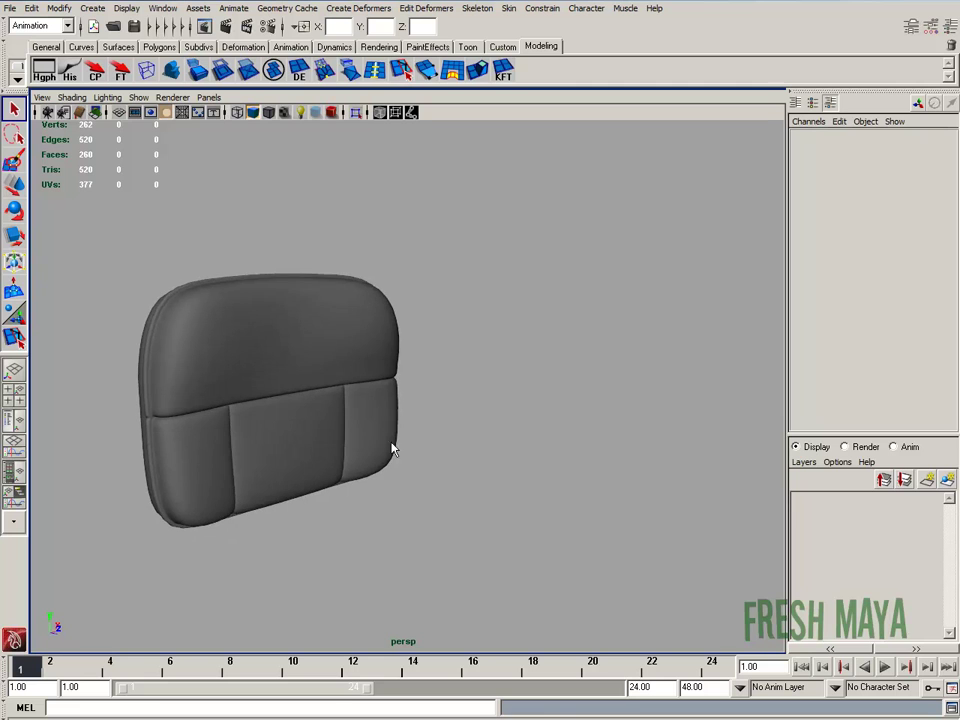
# Switch to the Polygons menu set and inspect the cushion's existing UV layout in the UV Texture Editor
pyautogui.keyDown('alt'); pyautogui.moveTo(381, 383); pyautogui.dragTo(310, 384); pyautogui.keyUp('alt')
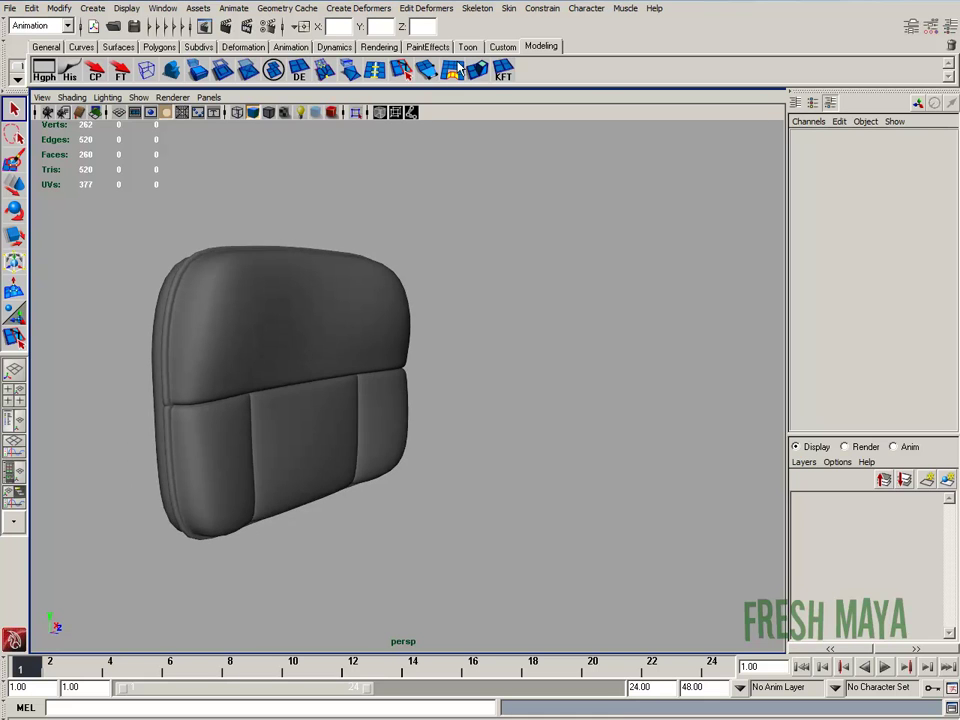
pyautogui.click(67, 25)
pyautogui.click(35, 51)
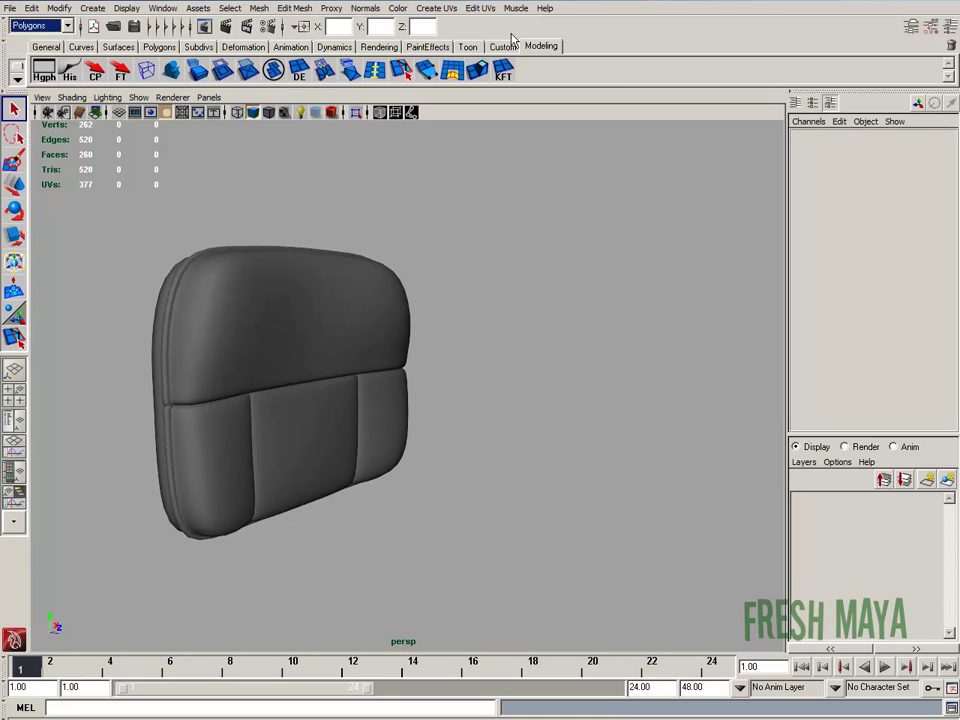
pyautogui.click(484, 10)
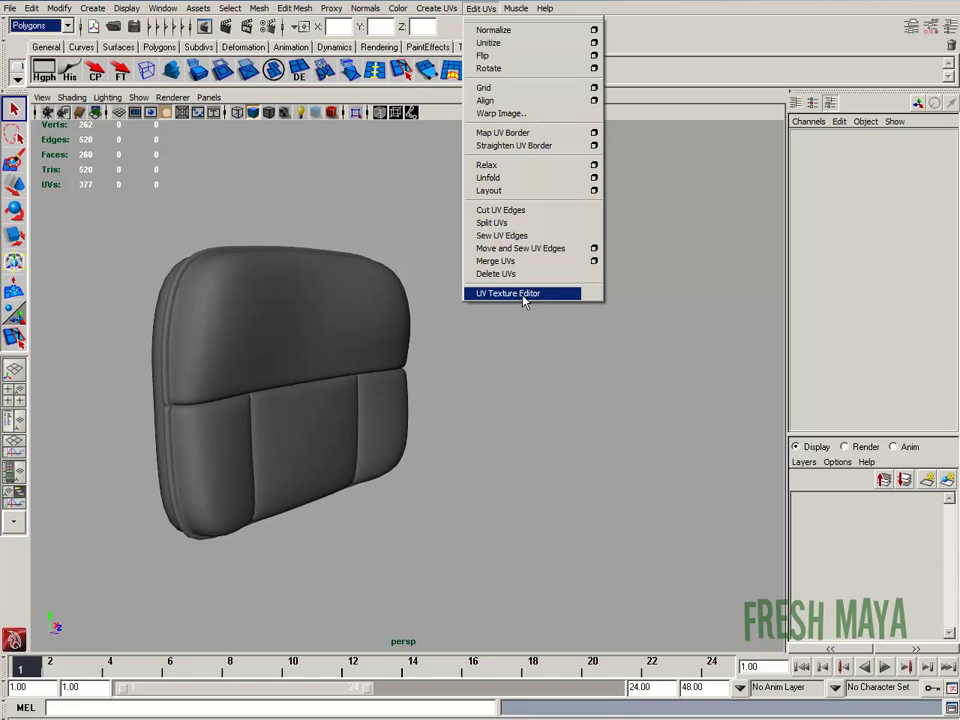
pyautogui.click(524, 294)
pyautogui.moveTo(698, 89); pyautogui.dragTo(662, 26)
pyautogui.click(343, 317)
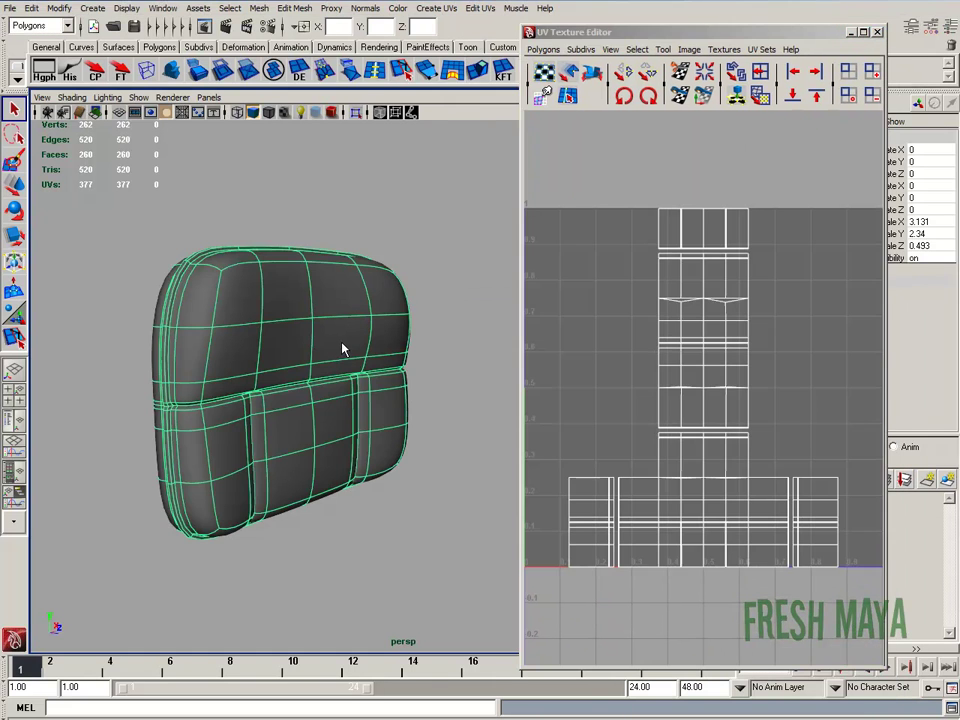
pyautogui.keyDown('alt'); pyautogui.moveTo(679, 383); pyautogui.dragTo(712, 285, button='right'); pyautogui.keyUp('alt')
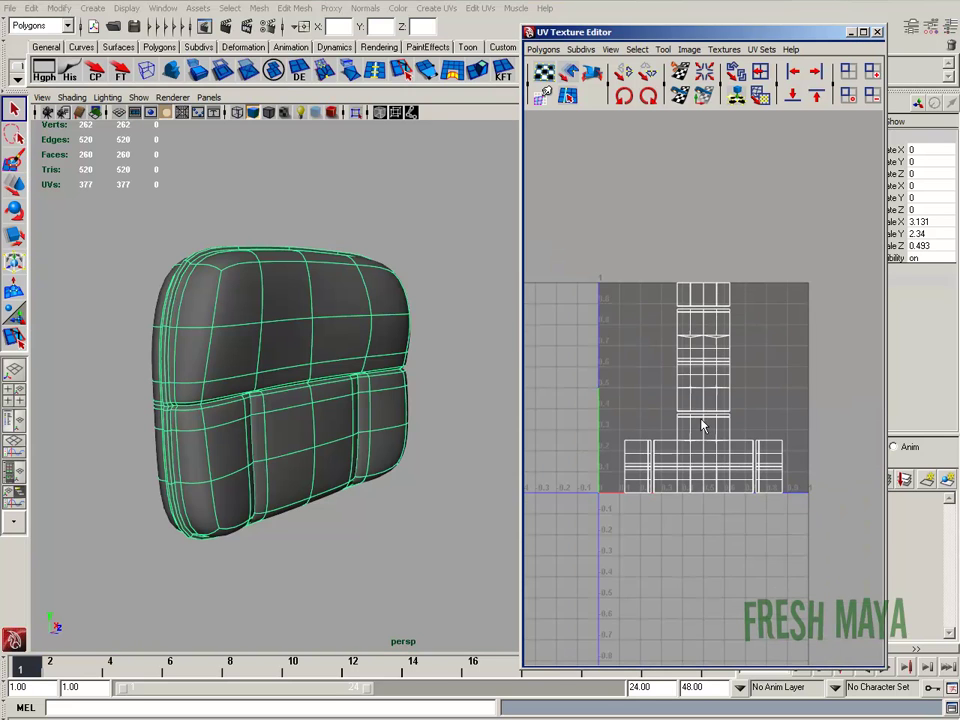
pyautogui.keyDown('alt'); pyautogui.moveTo(447, 298); pyautogui.dragTo(390, 343); pyautogui.keyUp('alt')
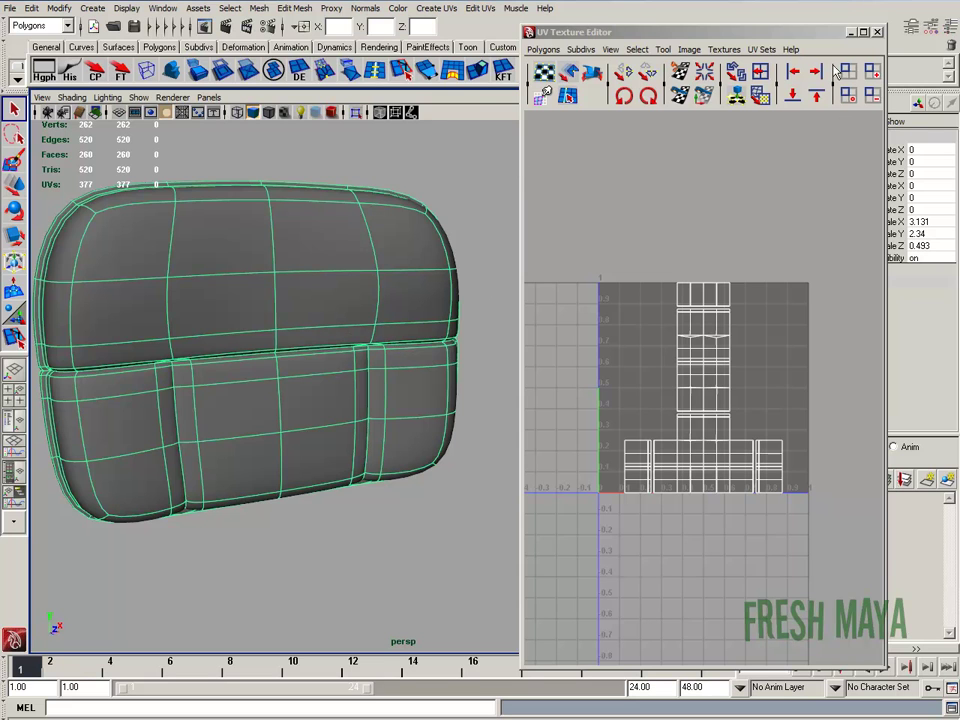
pyautogui.click(877, 32)
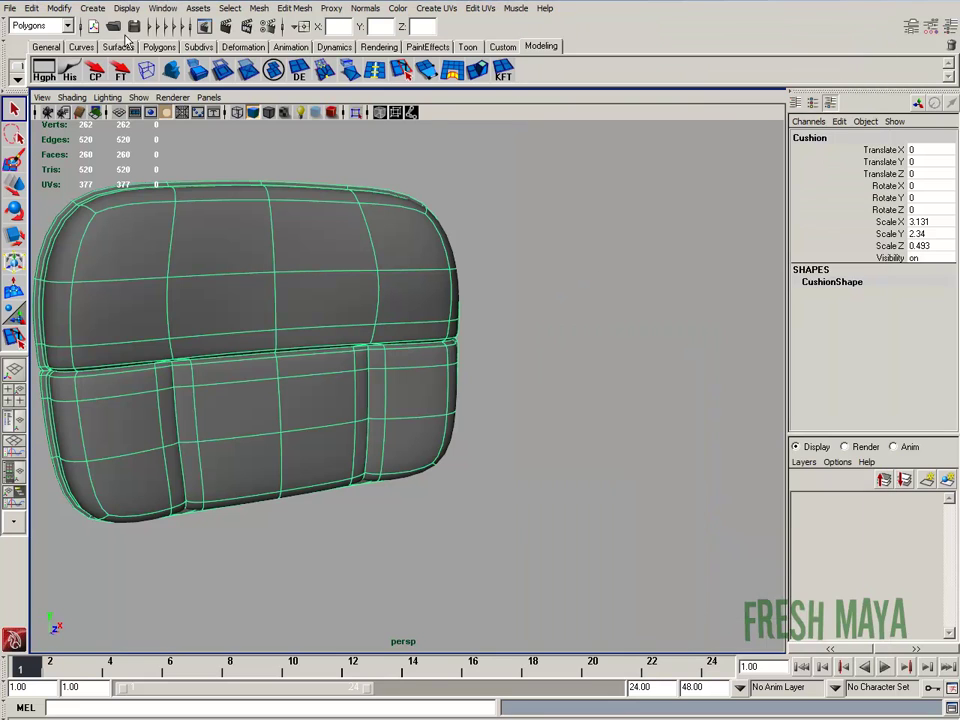
# Bring up the Custom shelf and look over the scene's existing materials in the Hypershade
pyautogui.click(55, 74)
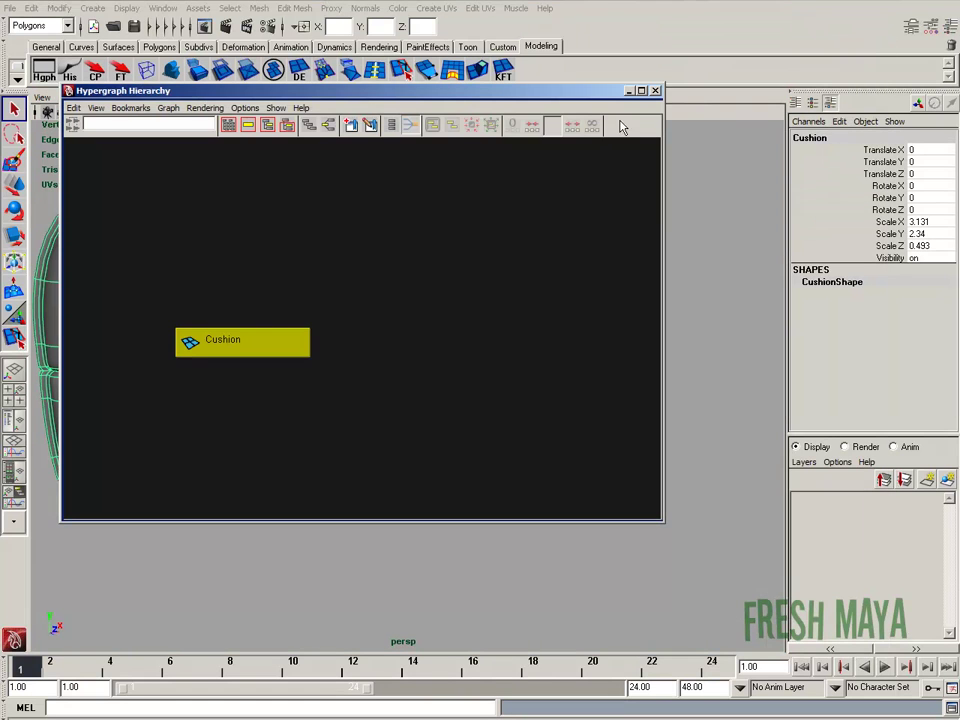
pyautogui.click(655, 91)
pyautogui.click(501, 47)
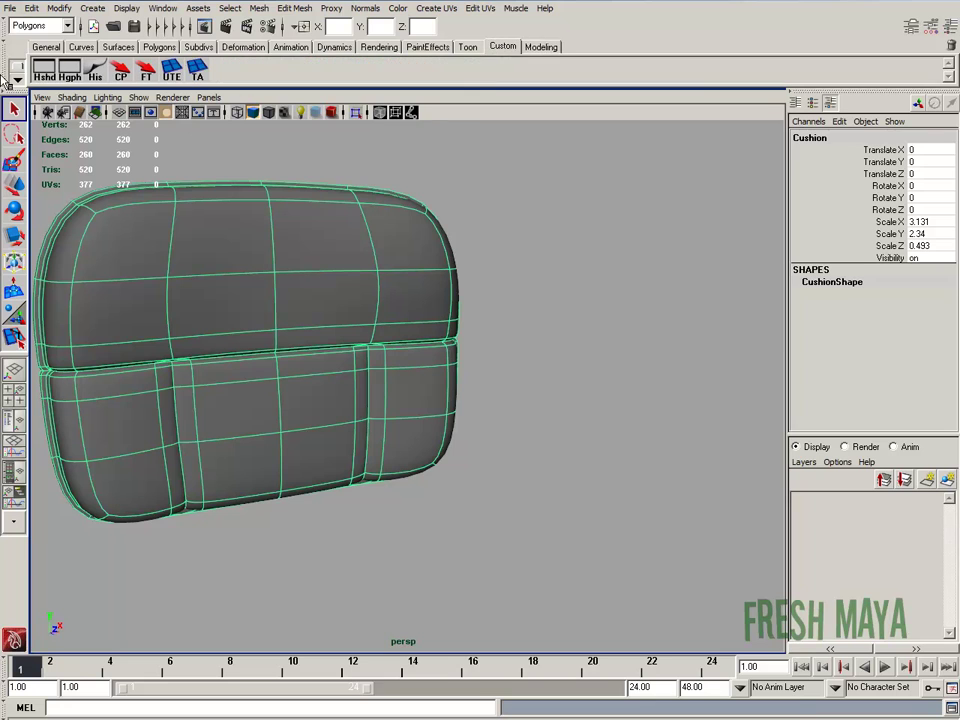
pyautogui.click(53, 77)
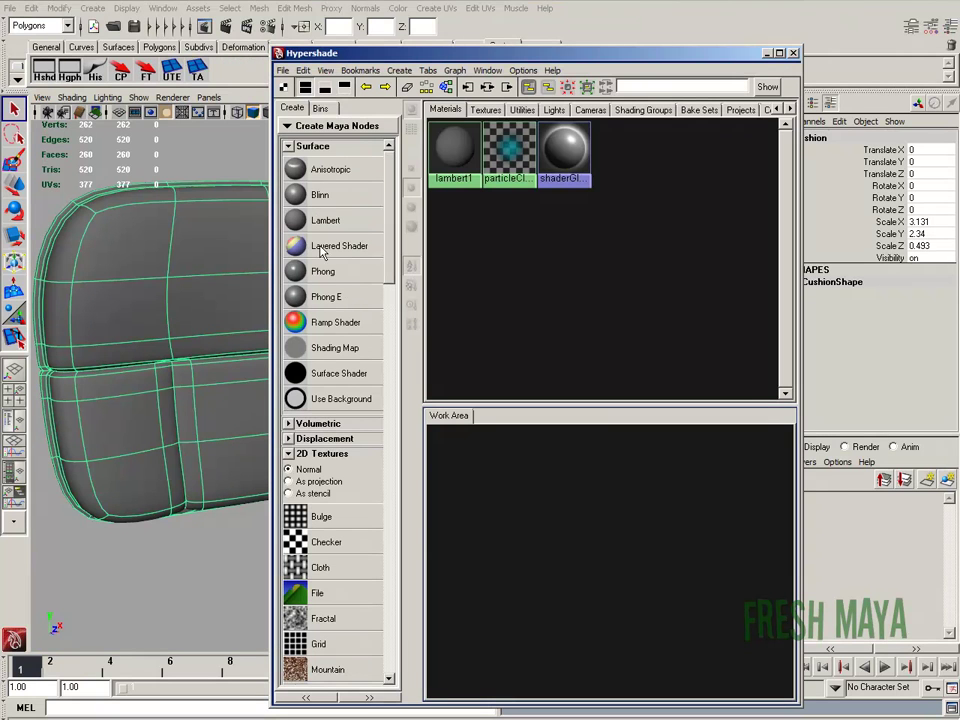
pyautogui.click(794, 54)
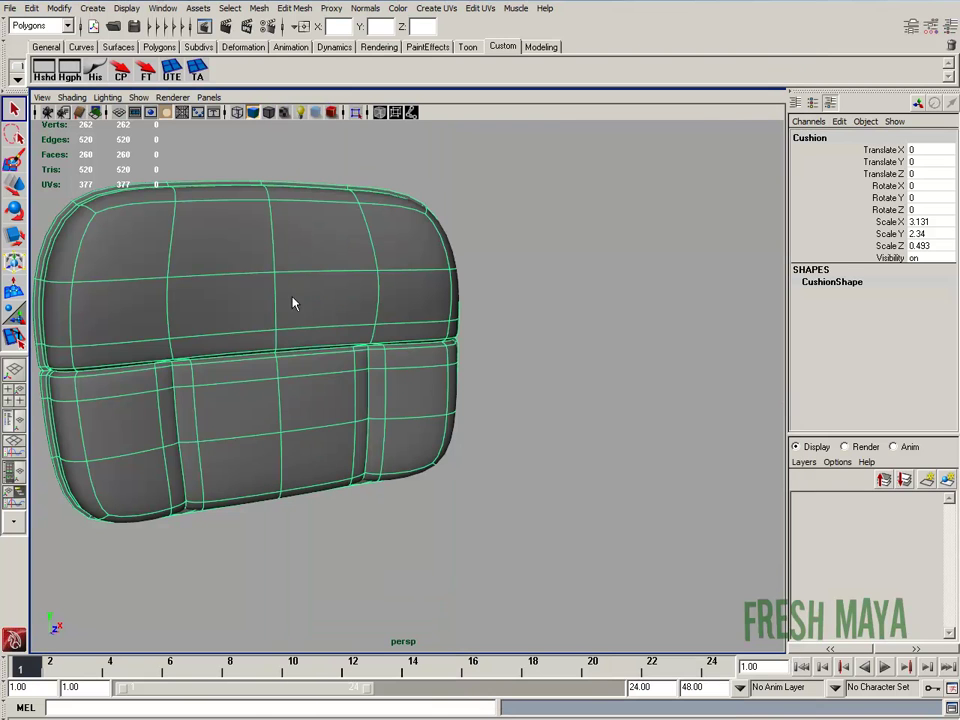
# Assign a new Lambert material to the cushion and rename it shdr_Checkers
pyautogui.moveTo(271, 291); pyautogui.dragTo(385, 130, button='right')
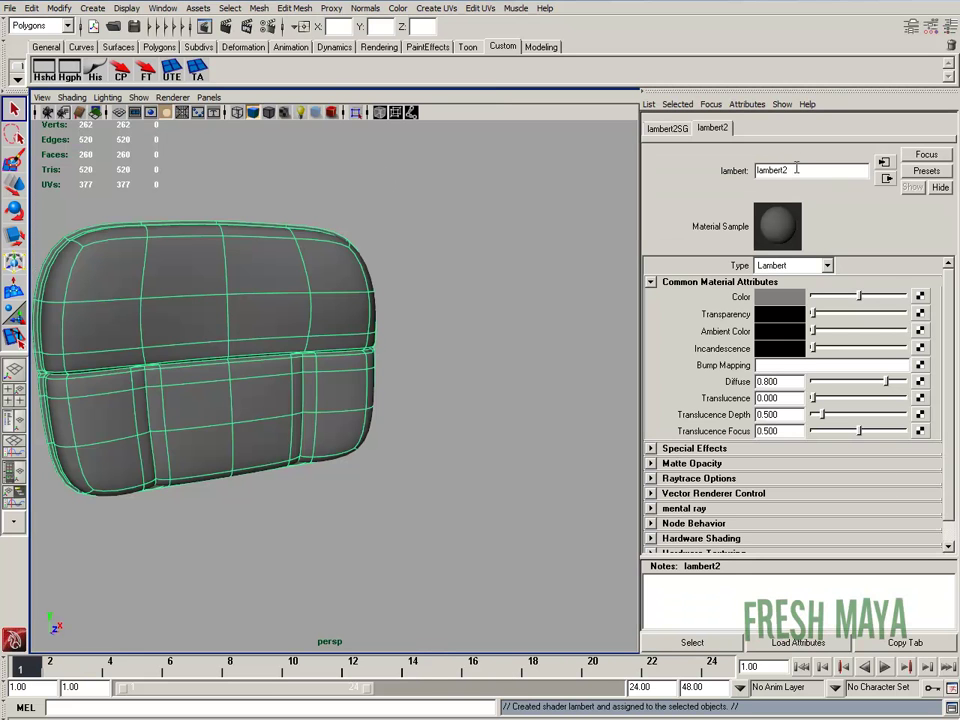
pyautogui.moveTo(797, 169); pyautogui.dragTo(717, 176)
pyautogui.write('shdr_C')
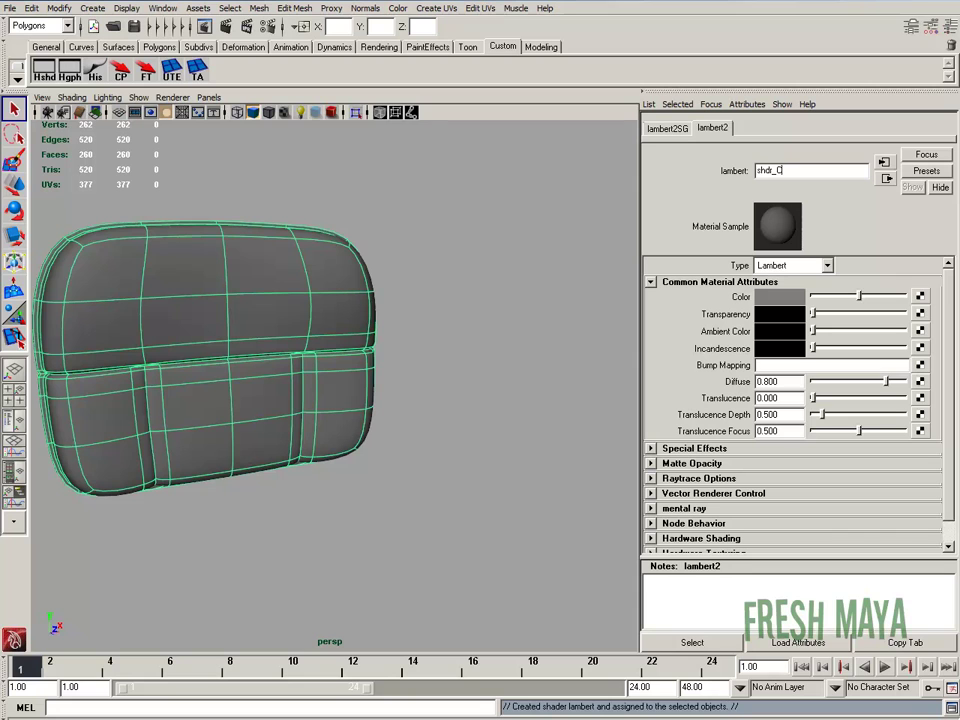
pyautogui.write('heckers')
pyautogui.press('Return')
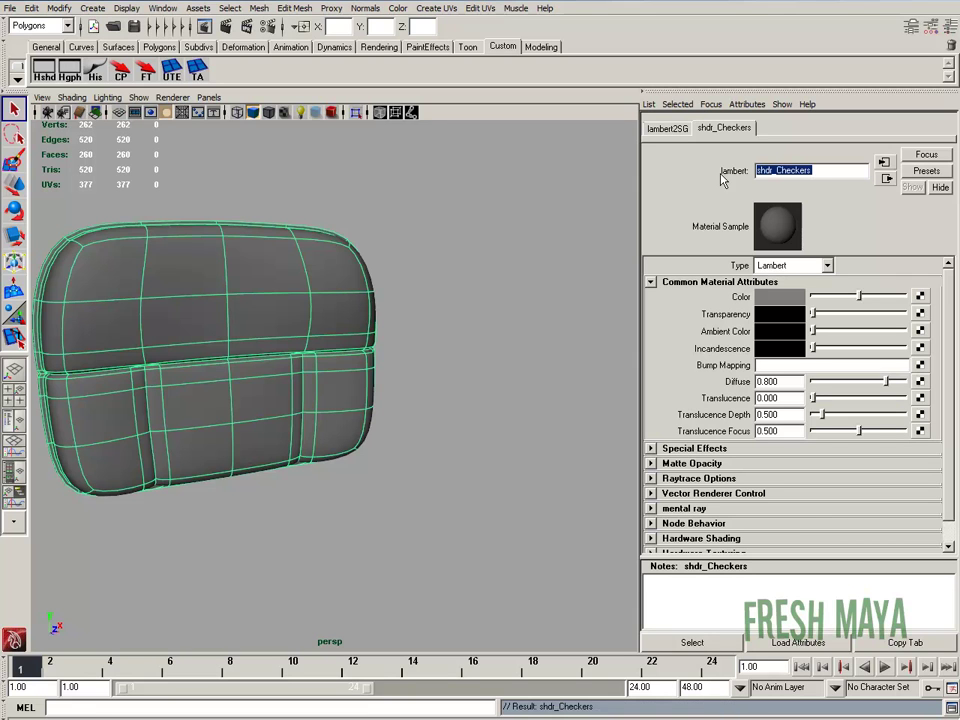
# Connect a File texture to the material's color and load CheckerPattern_1024x1024 from the Pictures folder
pyautogui.click(919, 298)
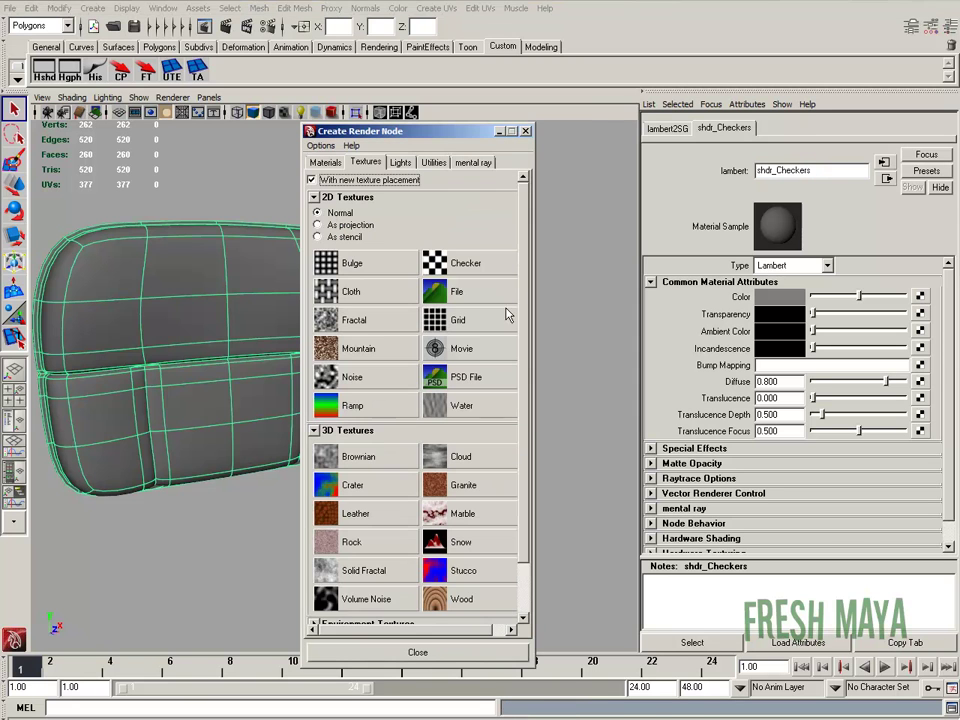
pyautogui.click(483, 286)
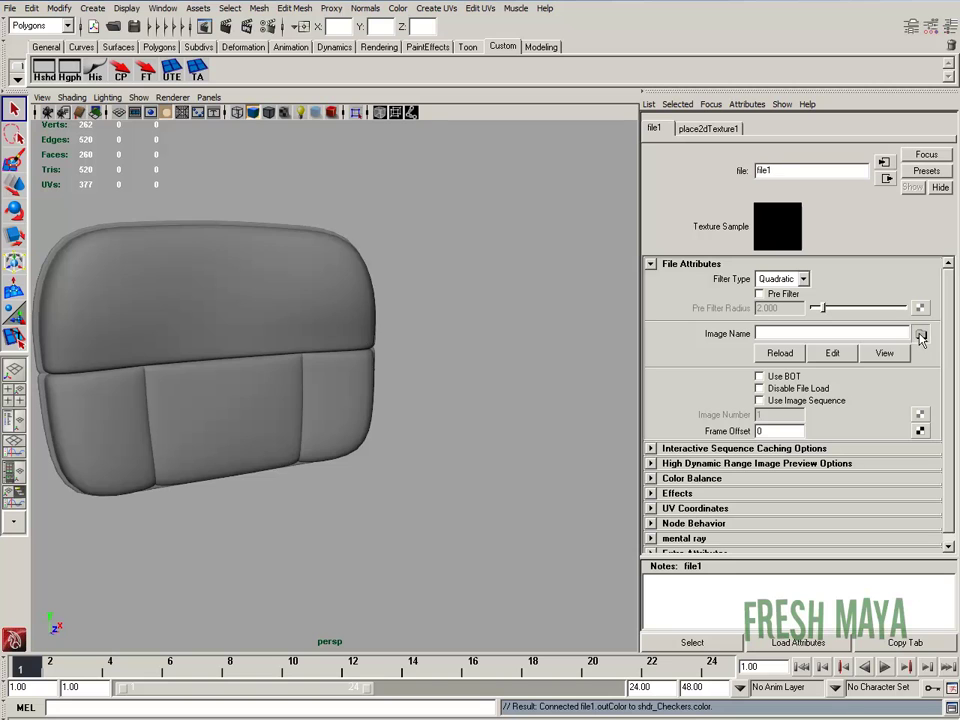
pyautogui.click(920, 335)
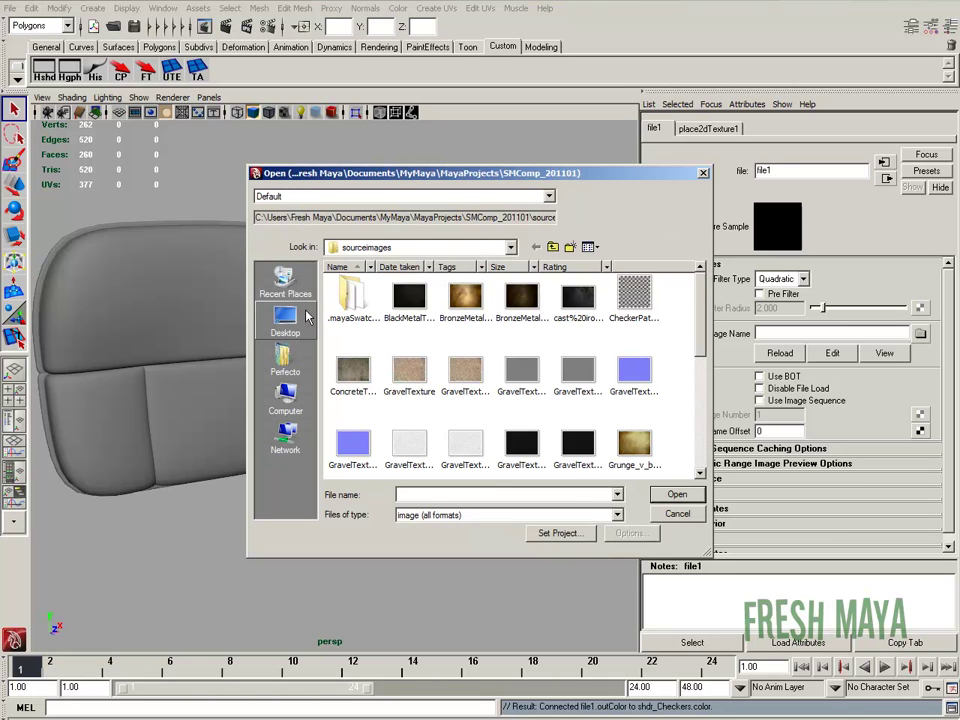
pyautogui.click(286, 362)
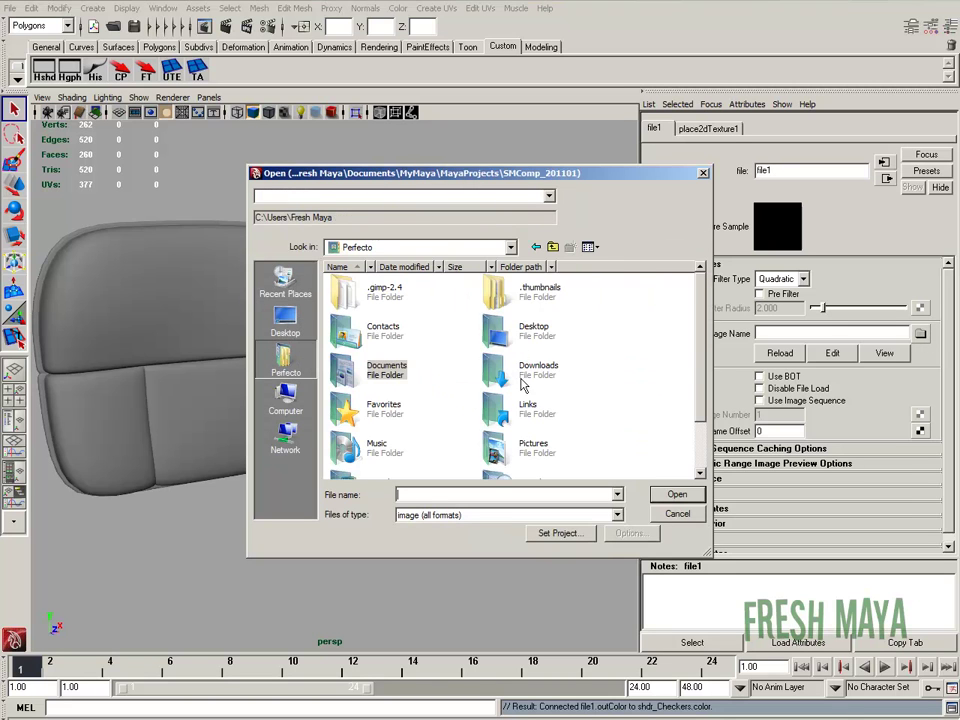
pyautogui.doubleClick(500, 447)
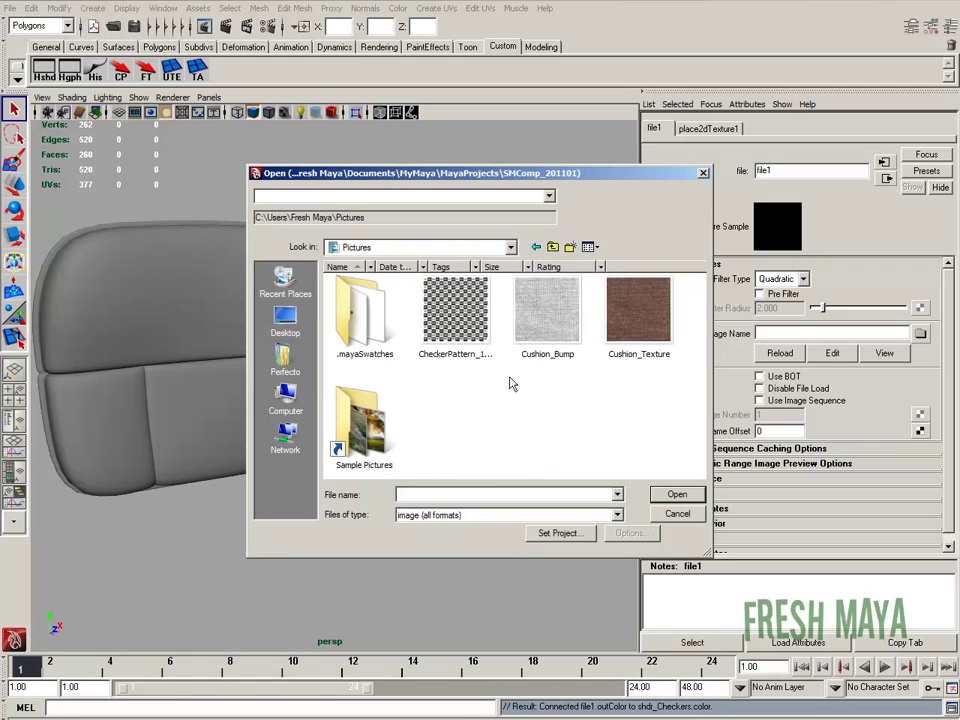
pyautogui.click(636, 320)
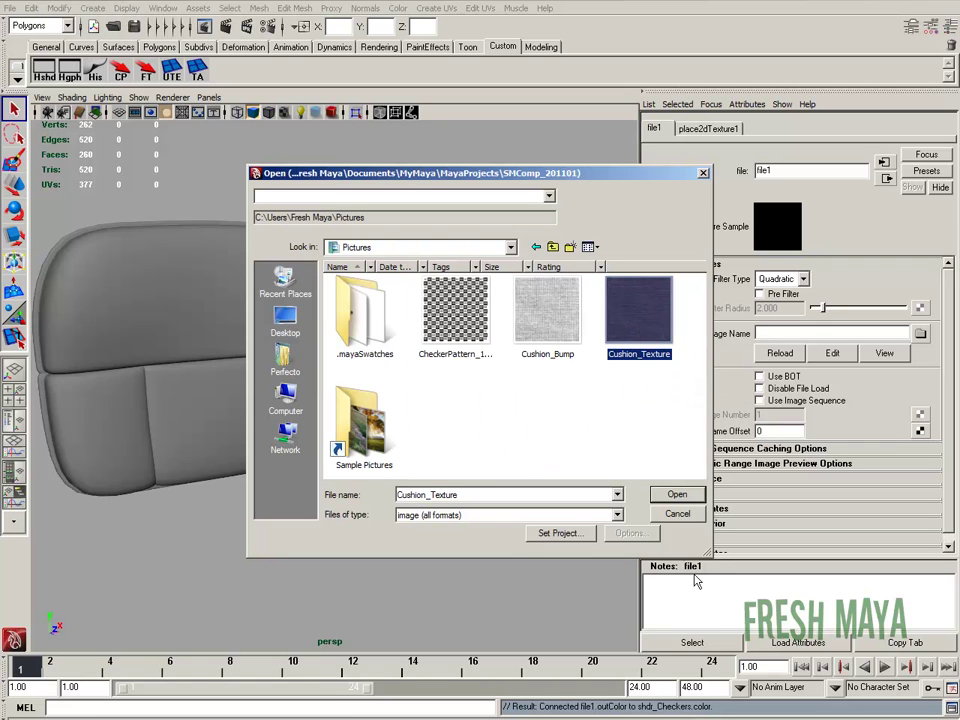
pyautogui.click(437, 345)
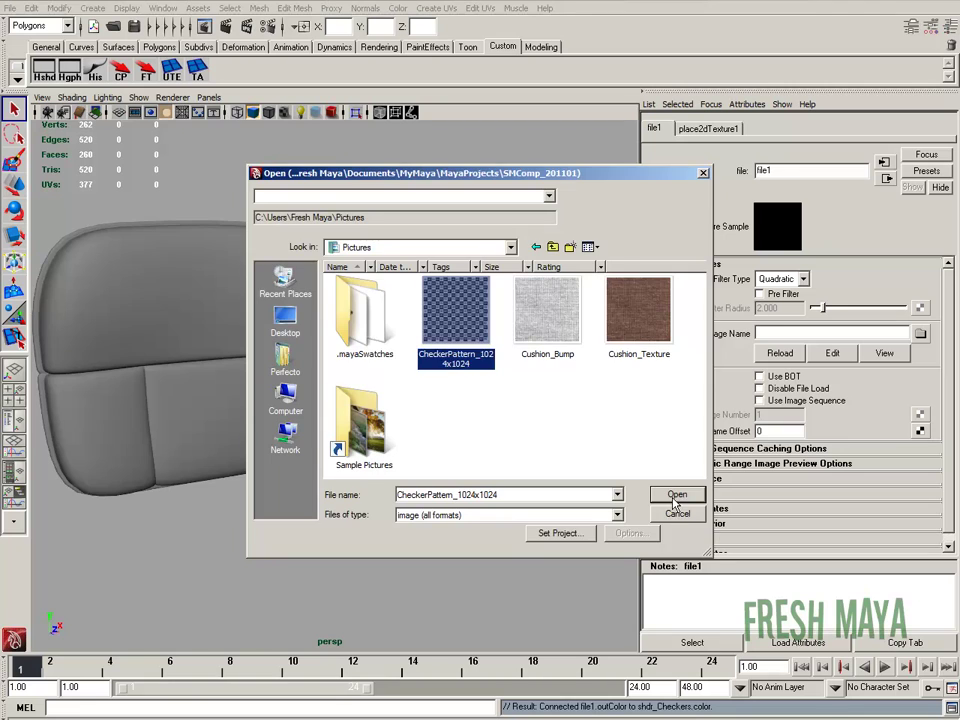
pyautogui.click(676, 495)
# Select the cushion, turn on textured display in the viewport and check the checker pattern on its surface
pyautogui.keyDown('alt'); pyautogui.moveTo(354, 372); pyautogui.dragTo(403, 341); pyautogui.keyUp('alt')
pyautogui.click(373, 242)
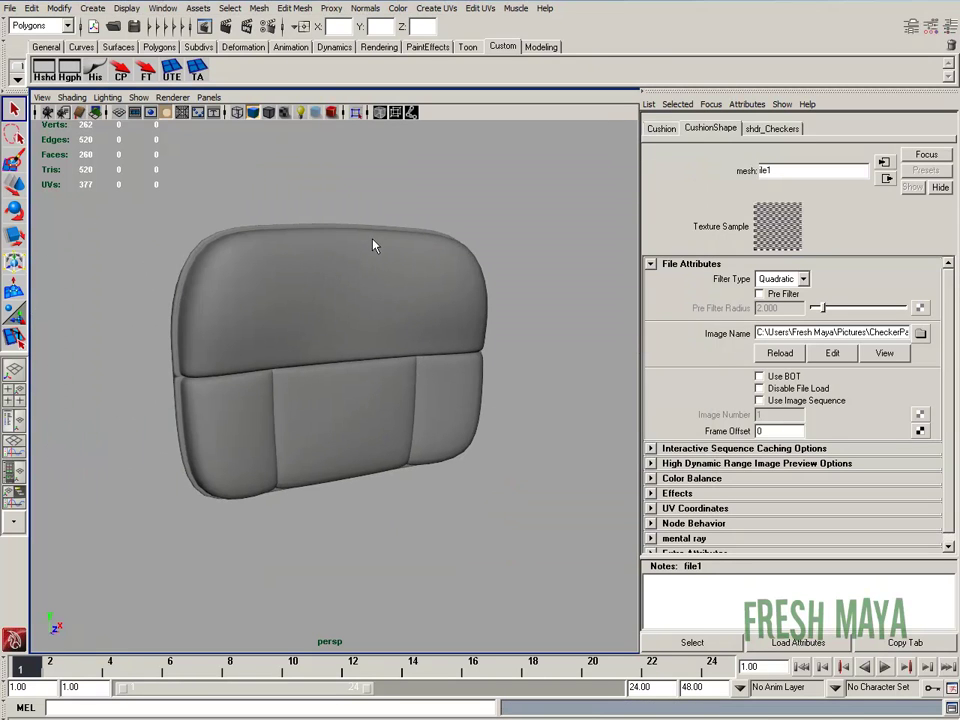
pyautogui.press('6')
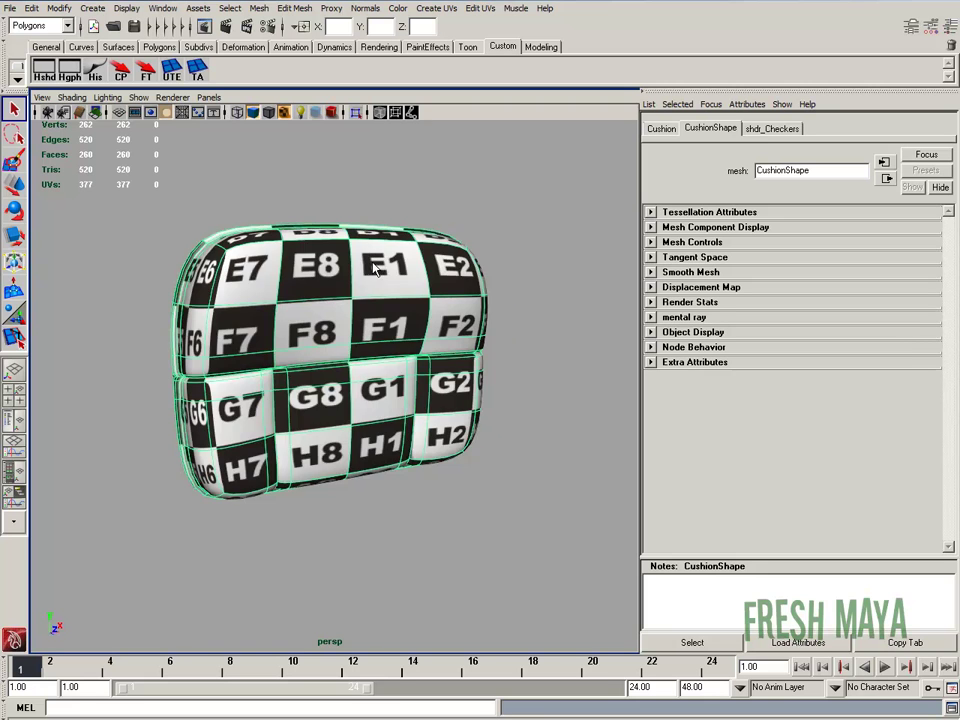
pyautogui.keyDown('alt'); pyautogui.moveTo(280, 300); pyautogui.dragTo(380, 440); pyautogui.keyUp('alt')
pyautogui.keyDown('alt'); pyautogui.moveTo(514, 200); pyautogui.dragTo(332, 212, button='right'); pyautogui.keyUp('alt')
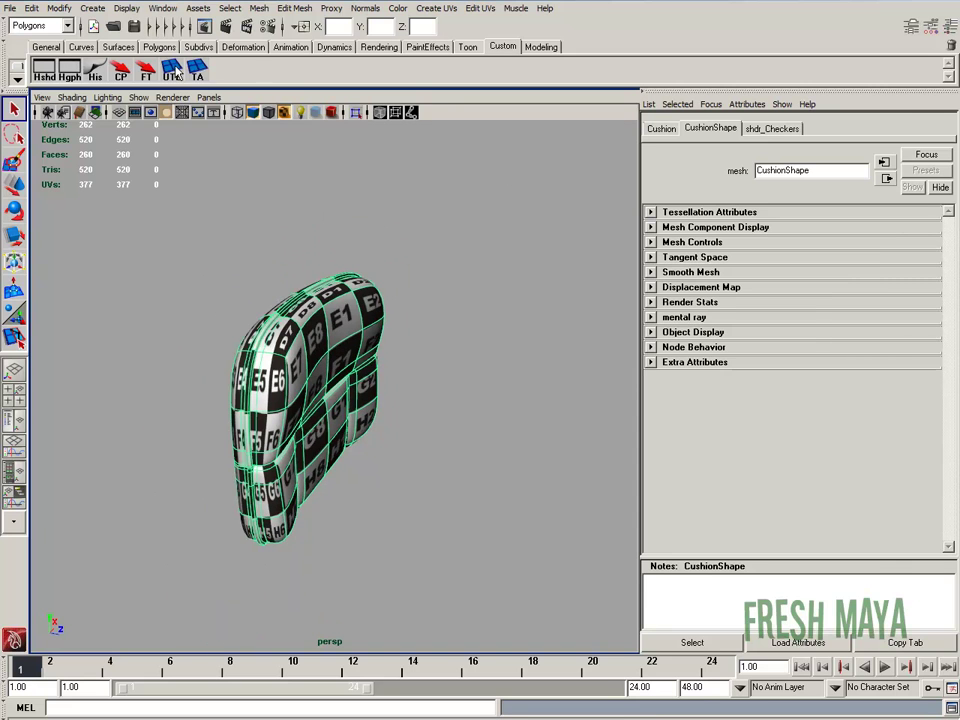
# Reopen the UV Texture Editor for the cushion and dim its background checker image
pyautogui.click(174, 72)
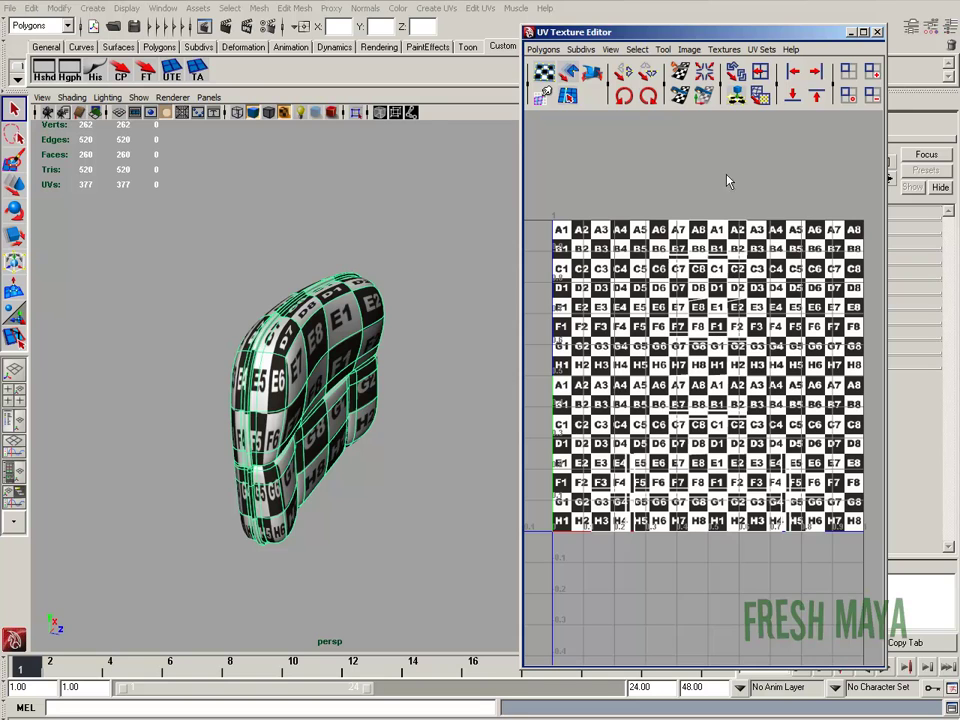
pyautogui.click(689, 50)
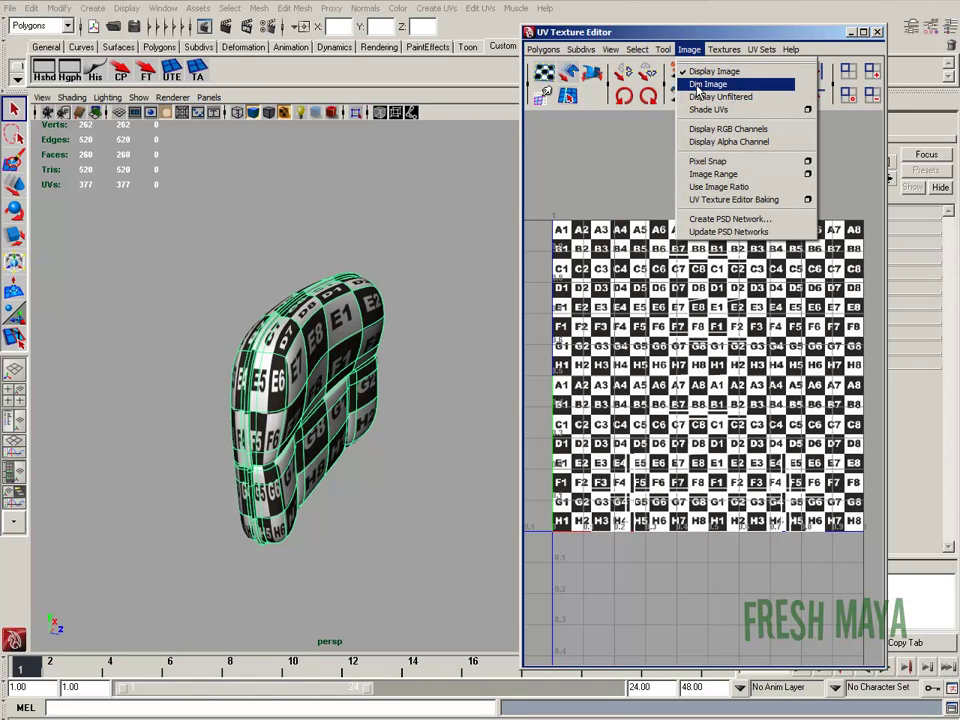
pyautogui.click(716, 86)
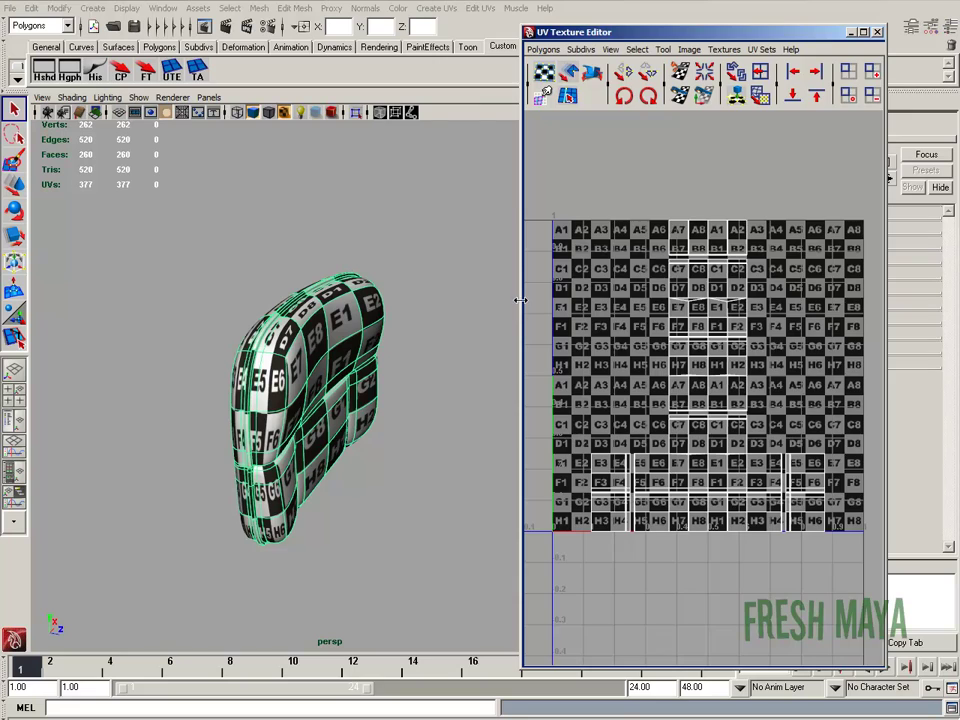
# Widen the UV Texture Editor and switch its background image to the alpha channel display
pyautogui.moveTo(520, 299); pyautogui.dragTo(343, 307)
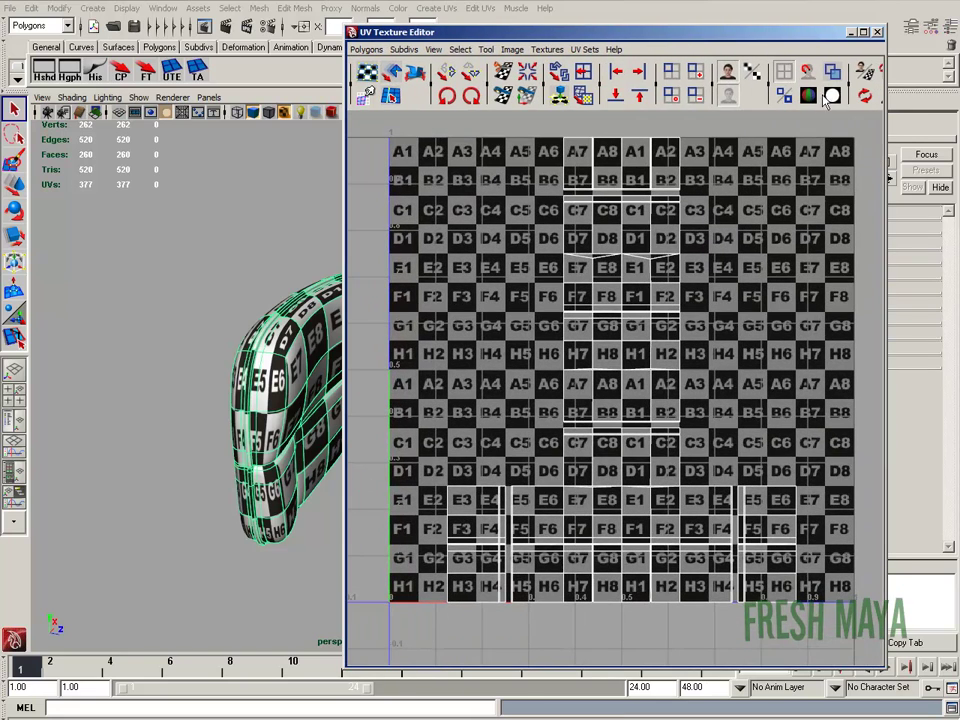
pyautogui.click(831, 96)
pyautogui.click(832, 98)
pyautogui.click(832, 98)
pyautogui.click(832, 97)
pyautogui.click(832, 96)
pyautogui.click(832, 97)
pyautogui.click(832, 97)
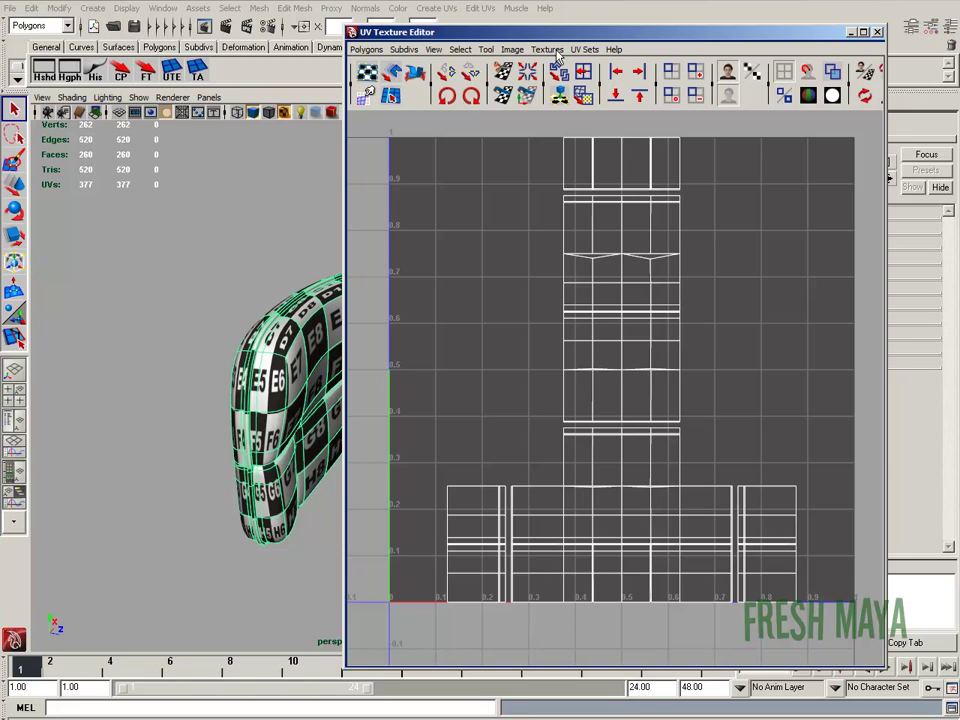
# Reposition the UV Texture Editor and turn on UV shading for the cushion's shells
pyautogui.moveTo(556, 32); pyautogui.dragTo(616, 21)
pyautogui.click(893, 63)
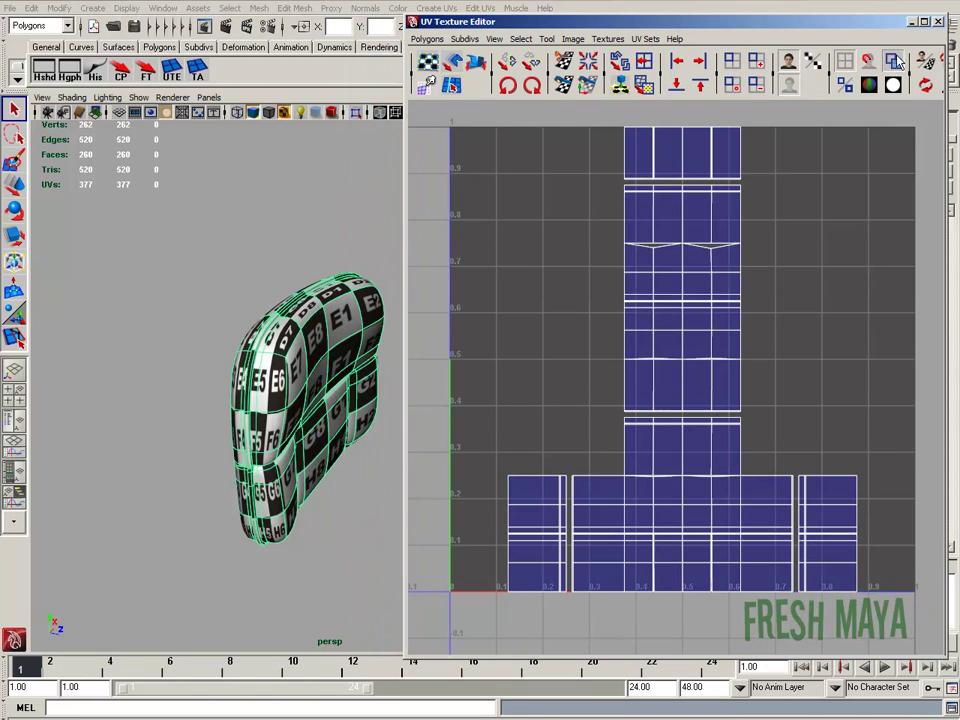
pyautogui.click(893, 63)
pyautogui.click(893, 63)
pyautogui.keyDown('alt'); pyautogui.moveTo(810, 317); pyautogui.dragTo(554, 380, button='right'); pyautogui.keyUp('alt')
pyautogui.keyDown('alt'); pyautogui.moveTo(554, 380); pyautogui.dragTo(563, 365, button='middle'); pyautogui.keyUp('alt')
# Examine the checker pattern's direction and distortion around the cushion's front, sides and back
pyautogui.keyDown('alt'); pyautogui.moveTo(335, 363); pyautogui.dragTo(500, 346); pyautogui.keyUp('alt')
pyautogui.keyDown('alt'); pyautogui.moveTo(338, 378); pyautogui.dragTo(206, 325, button='middle'); pyautogui.keyUp('alt')
pyautogui.keyDown('alt'); pyautogui.moveTo(206, 325); pyautogui.dragTo(293, 358, button='right'); pyautogui.keyUp('alt')
pyautogui.keyDown('alt'); pyautogui.moveTo(294, 360); pyautogui.dragTo(281, 383); pyautogui.keyUp('alt')
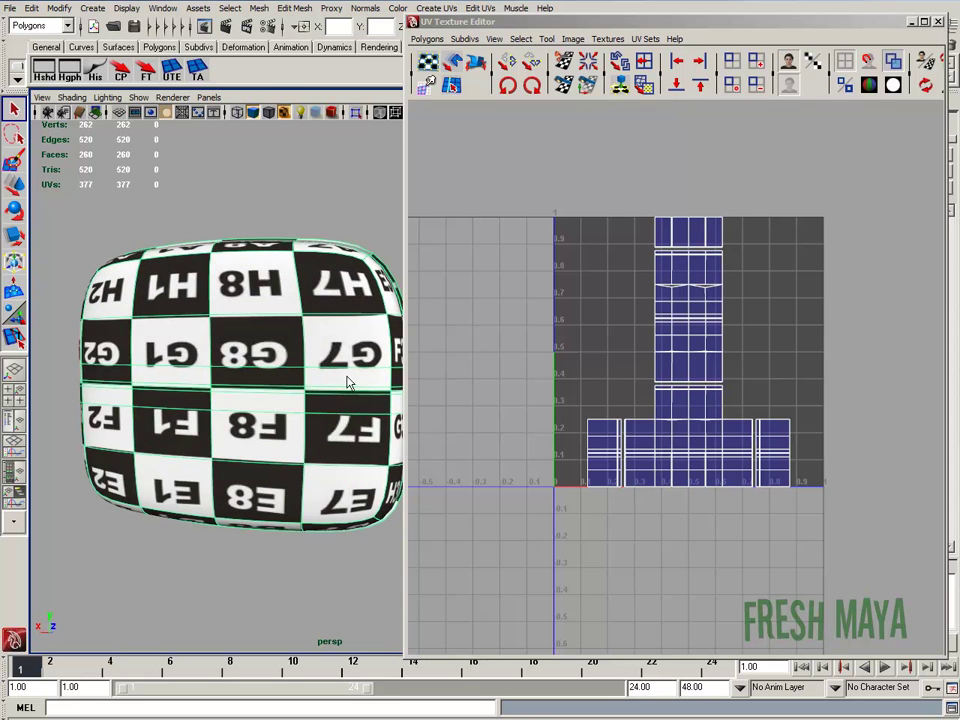
pyautogui.keyDown('alt'); pyautogui.moveTo(348, 382); pyautogui.dragTo(304, 411); pyautogui.keyUp('alt')
pyautogui.keyDown('alt'); pyautogui.moveTo(304, 411); pyautogui.dragTo(201, 396, button='right'); pyautogui.keyUp('alt')
pyautogui.moveTo(201, 396)
pyautogui.keyDown('alt'); pyautogui.mouseDown()
pyautogui.moveTo(142, 412)
pyautogui.moveTo(190, 392)
pyautogui.mouseUp(); pyautogui.keyUp('alt')
pyautogui.keyDown('alt'); pyautogui.moveTo(350, 253); pyautogui.dragTo(300, 250); pyautogui.keyUp('alt')
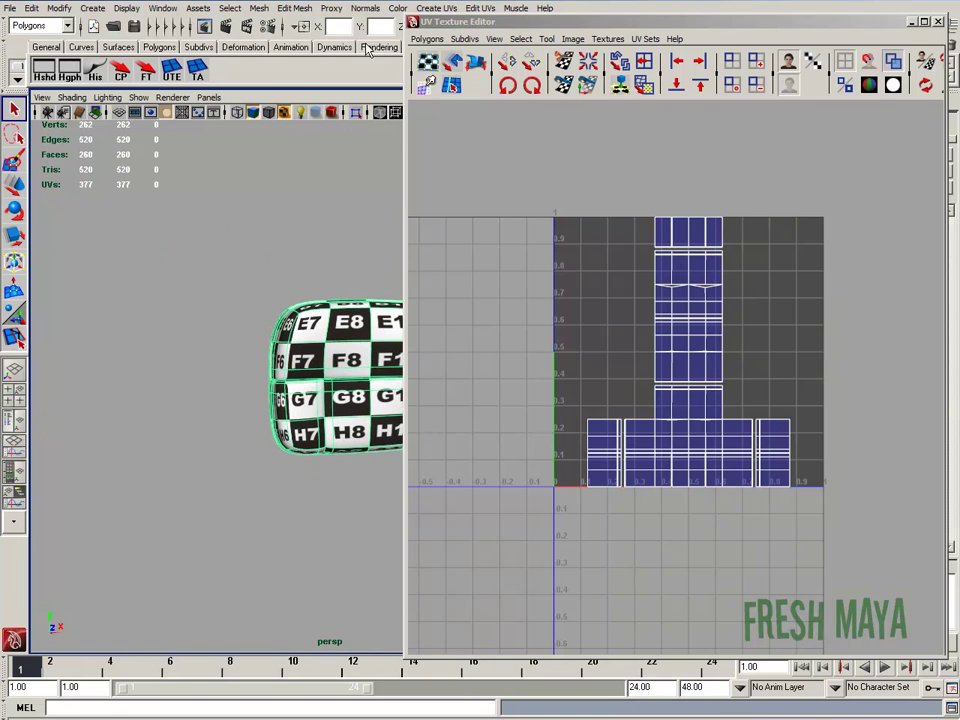
# Apply planar mapping to the cushion from the Z axis, fitting the projection to the bounding box
pyautogui.click(437, 8)
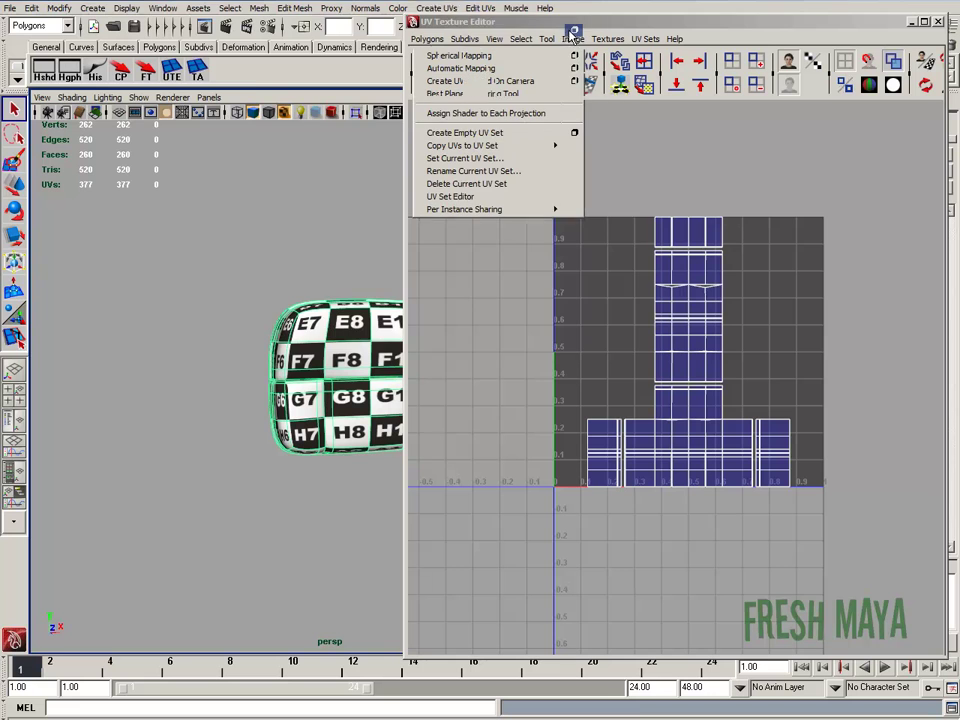
pyautogui.click(574, 30)
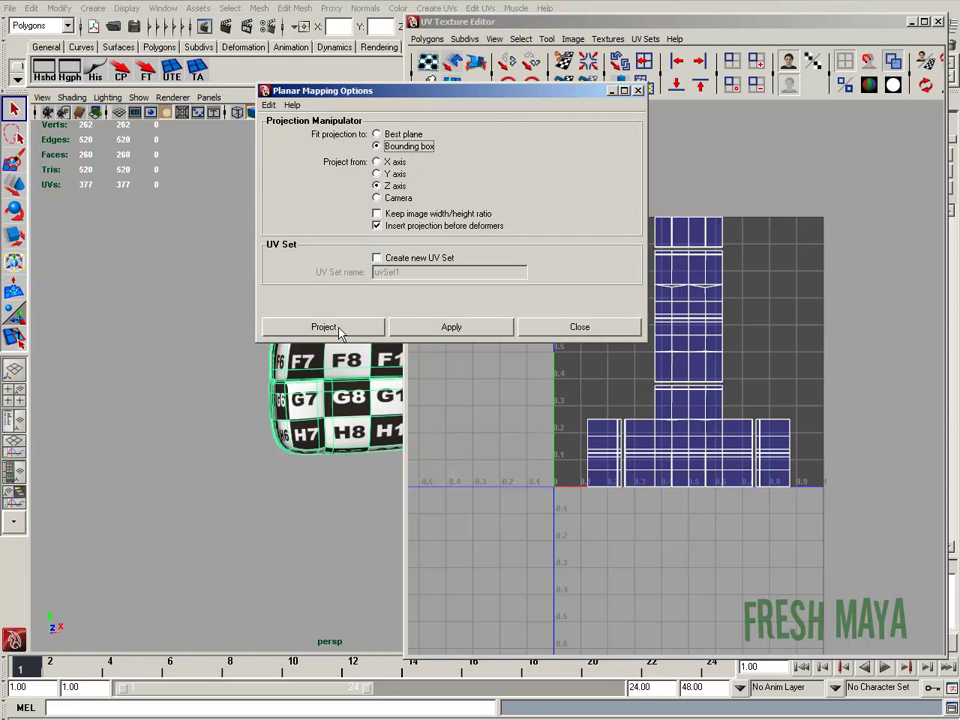
pyautogui.click(339, 332)
pyautogui.keyDown('alt'); pyautogui.moveTo(327, 348); pyautogui.dragTo(201, 352, button='middle'); pyautogui.keyUp('alt')
pyautogui.keyDown('alt'); pyautogui.moveTo(165, 352); pyautogui.dragTo(193, 376); pyautogui.keyUp('alt')
pyautogui.keyDown('alt'); pyautogui.moveTo(195, 376); pyautogui.dragTo(255, 376, button='right'); pyautogui.keyUp('alt')
pyautogui.keyDown('alt'); pyautogui.moveTo(195, 376); pyautogui.dragTo(345, 366, button='middle'); pyautogui.keyUp('alt')
pyautogui.keyDown('alt'); pyautogui.moveTo(345, 366); pyautogui.dragTo(324, 348); pyautogui.keyUp('alt')
pyautogui.click(703, 289)
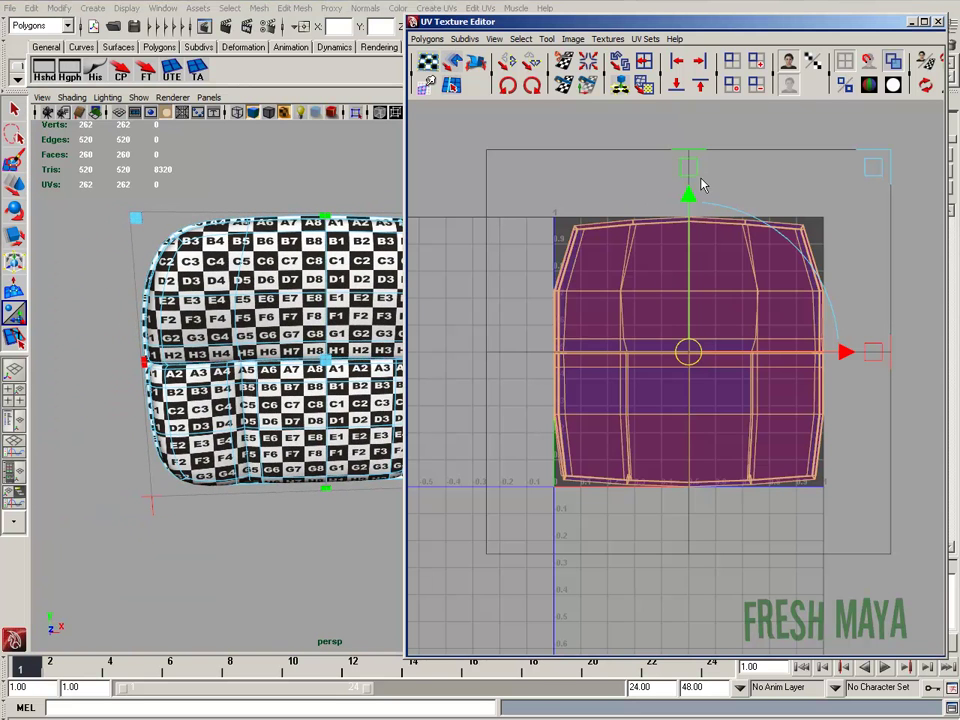
# Select all the cushion's UVs and scale them down vertically until the checker squares on the front look evenly proportioned
pyautogui.moveTo(574, 175); pyautogui.dragTo(615, 167, button='right')
pyautogui.moveTo(497, 148); pyautogui.dragTo(840, 540)
pyautogui.press('r')
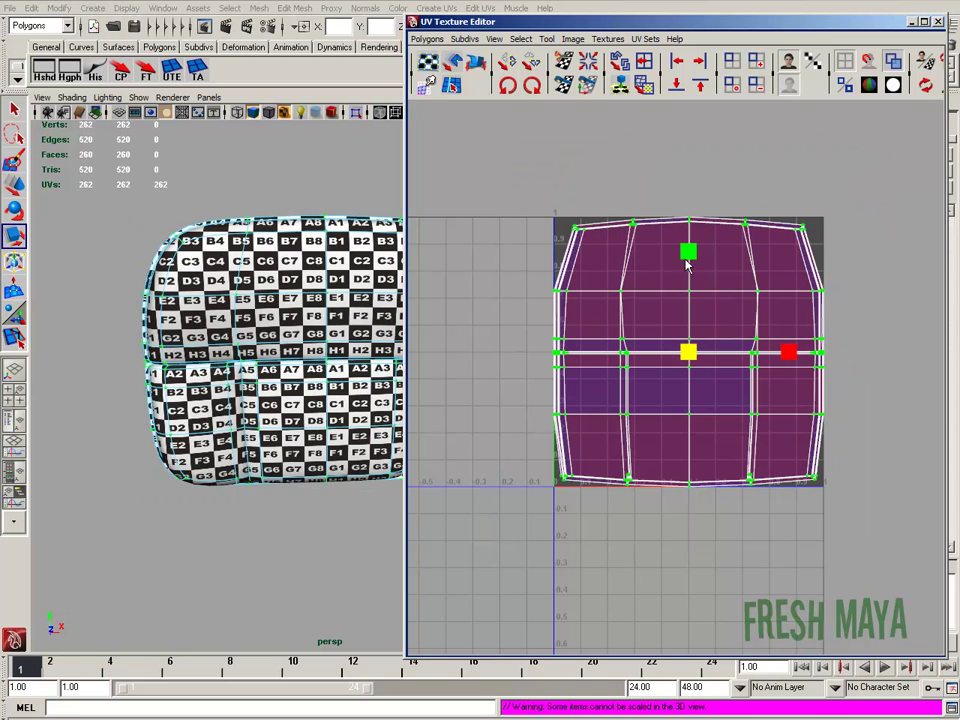
pyautogui.moveTo(688, 251); pyautogui.dragTo(689, 273)
pyautogui.scroll(2, 345, 360)
pyautogui.keyDown('alt'); pyautogui.moveTo(345, 360); pyautogui.dragTo(280, 372, button='middle'); pyautogui.keyUp('alt')
pyautogui.scroll(2, 240, 335)
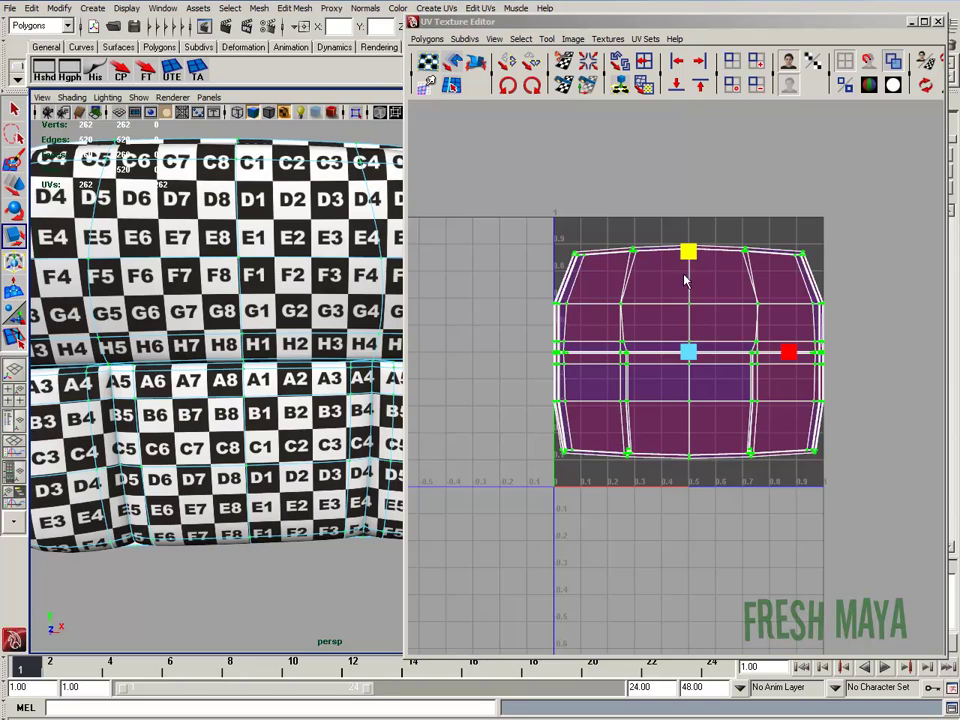
pyautogui.moveTo(689, 256); pyautogui.dragTo(689, 247)
pyautogui.scroll(-5, 348, 383)
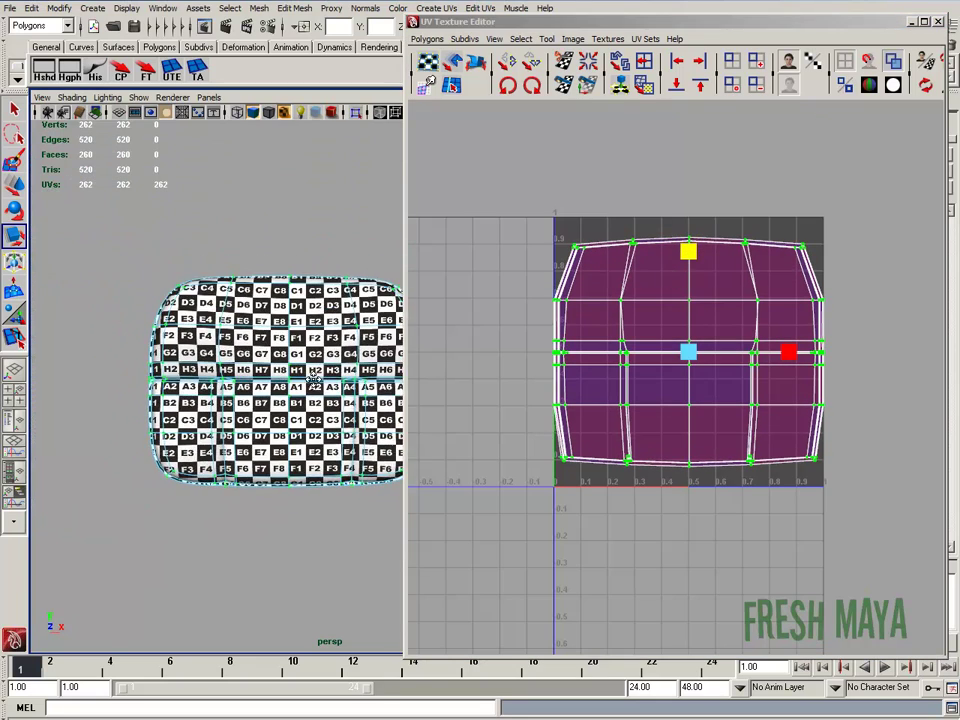
# Select the full edge loop along the cushion's side seam and apply Cut UV Edges to it
pyautogui.keyDown('alt'); pyautogui.moveTo(276, 372); pyautogui.dragTo(255, 328); pyautogui.keyUp('alt')
pyautogui.click(558, 415)
pyautogui.keyDown('alt'); pyautogui.moveTo(291, 377); pyautogui.dragTo(238, 253); pyautogui.keyUp('alt')
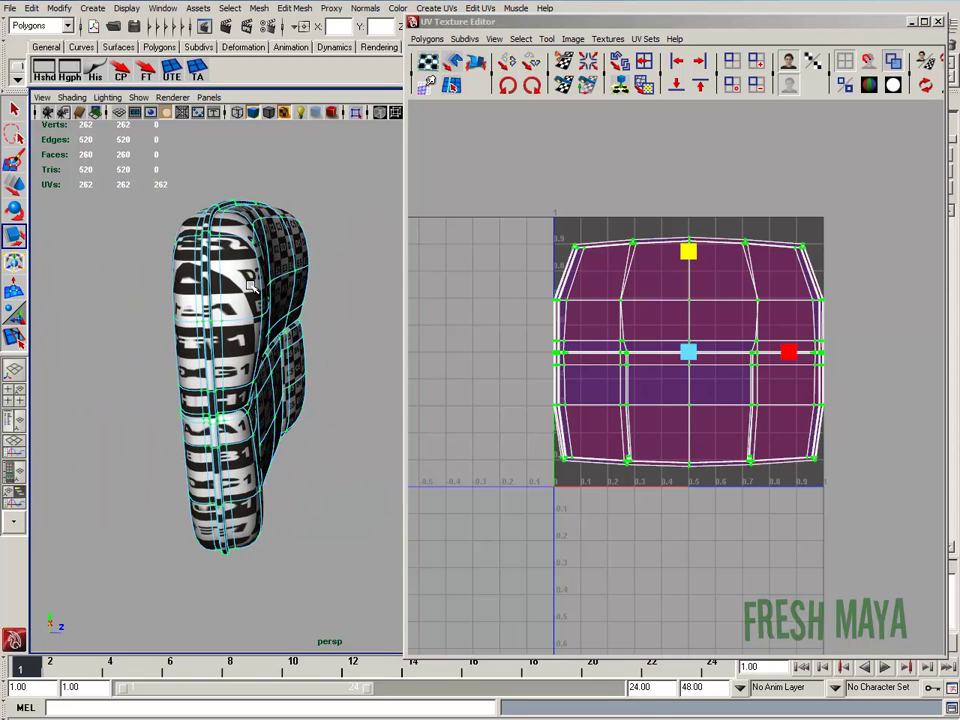
pyautogui.keyDown('alt'); pyautogui.moveTo(236, 328); pyautogui.dragTo(261, 364); pyautogui.keyUp('alt')
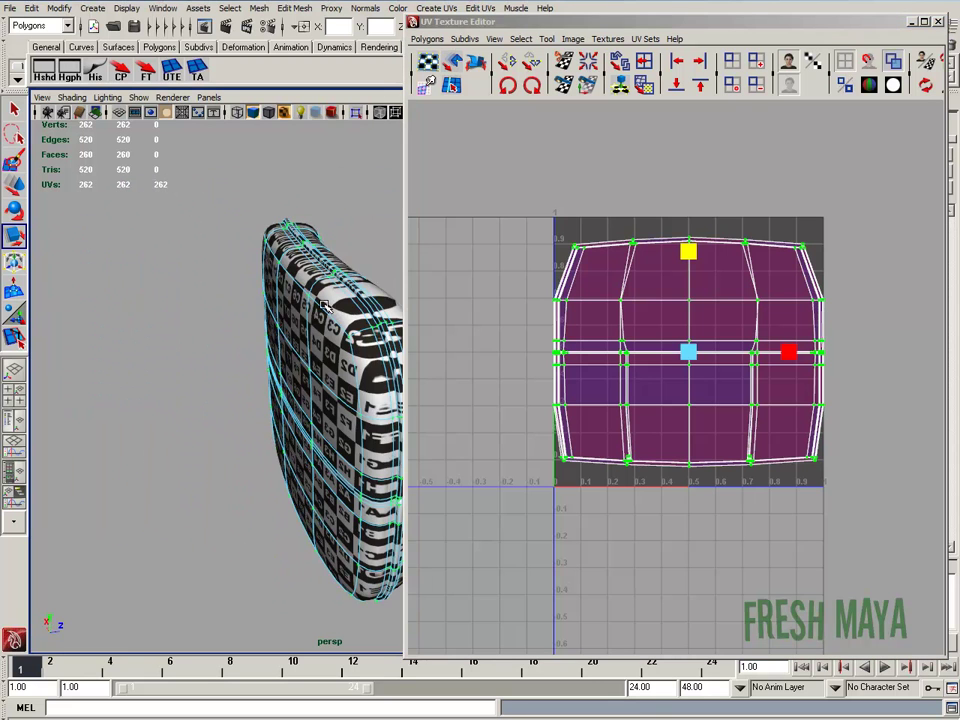
pyautogui.moveTo(316, 310); pyautogui.dragTo(318, 276, button='right')
pyautogui.keyDown('alt'); pyautogui.moveTo(236, 204); pyautogui.dragTo(265, 307); pyautogui.keyUp('alt')
pyautogui.keyDown('alt'); pyautogui.moveTo(232, 297); pyautogui.dragTo(246, 321, button='middle'); pyautogui.keyUp('alt')
pyautogui.scroll(3, 246, 321)
pyautogui.doubleClick(233, 281)
pyautogui.keyDown('alt'); pyautogui.moveTo(253, 312); pyautogui.dragTo(337, 324); pyautogui.keyUp('alt')
pyautogui.click(578, 23)
pyautogui.click(427, 38)
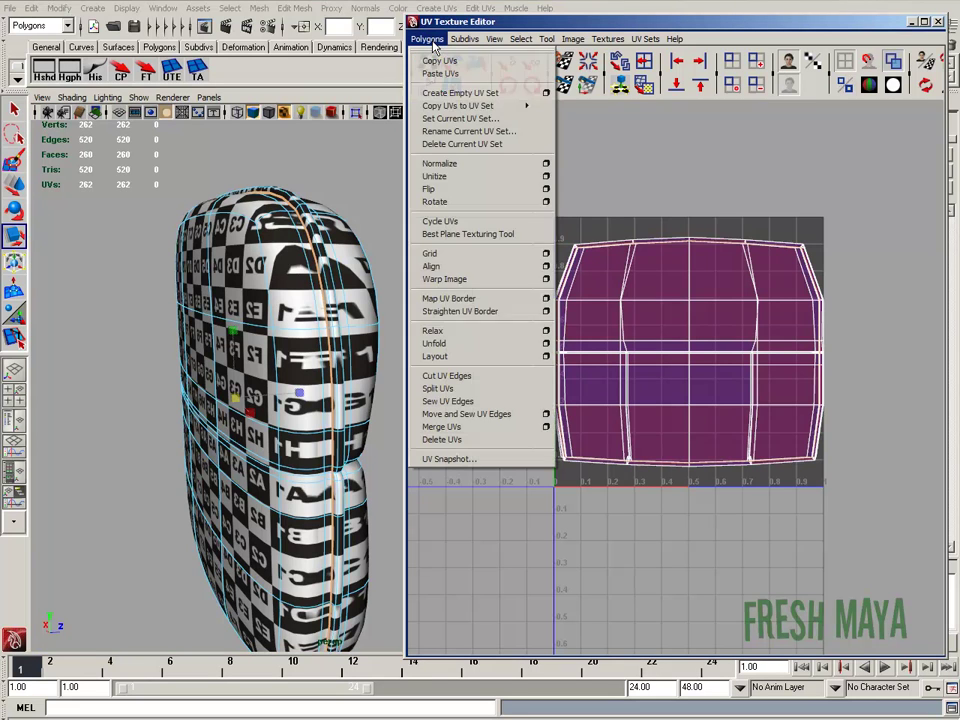
pyautogui.click(460, 378)
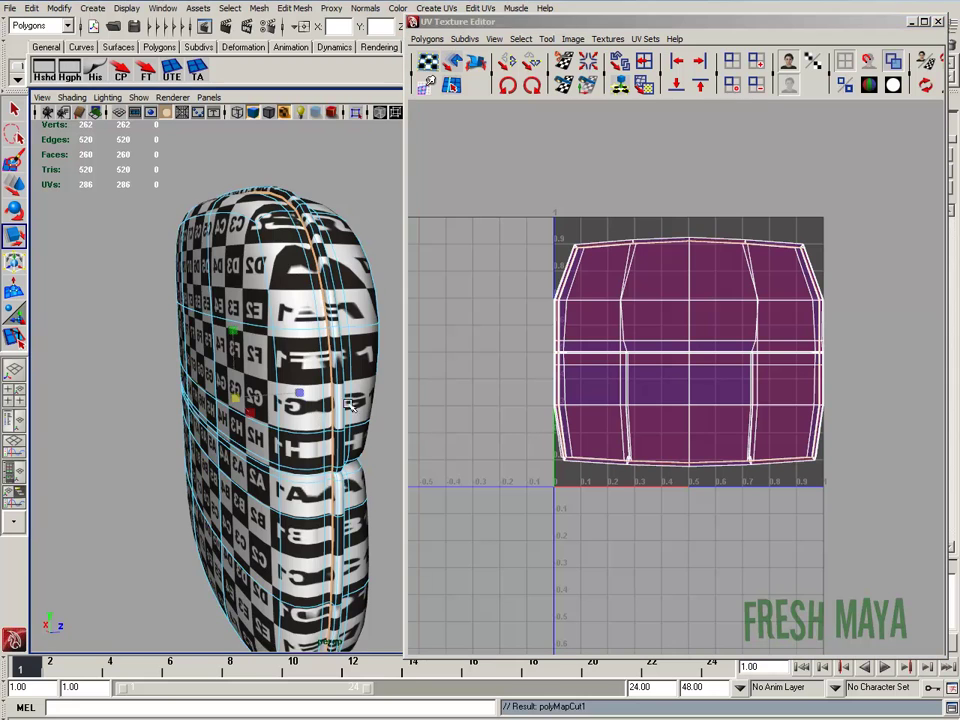
# Select one UV of the cushion's front, expand the selection to its whole shell, and move that shell below the 0–1 texture square
pyautogui.keyDown('alt'); pyautogui.moveTo(354, 403); pyautogui.dragTo(284, 371); pyautogui.keyUp('alt')
pyautogui.keyDown('alt'); pyautogui.moveTo(289, 319); pyautogui.dragTo(320, 371); pyautogui.keyUp('alt')
pyautogui.rightClick(629, 340)
pyautogui.moveTo(669, 221); pyautogui.dragTo(673, 190, button='right')
pyautogui.click(689, 241)
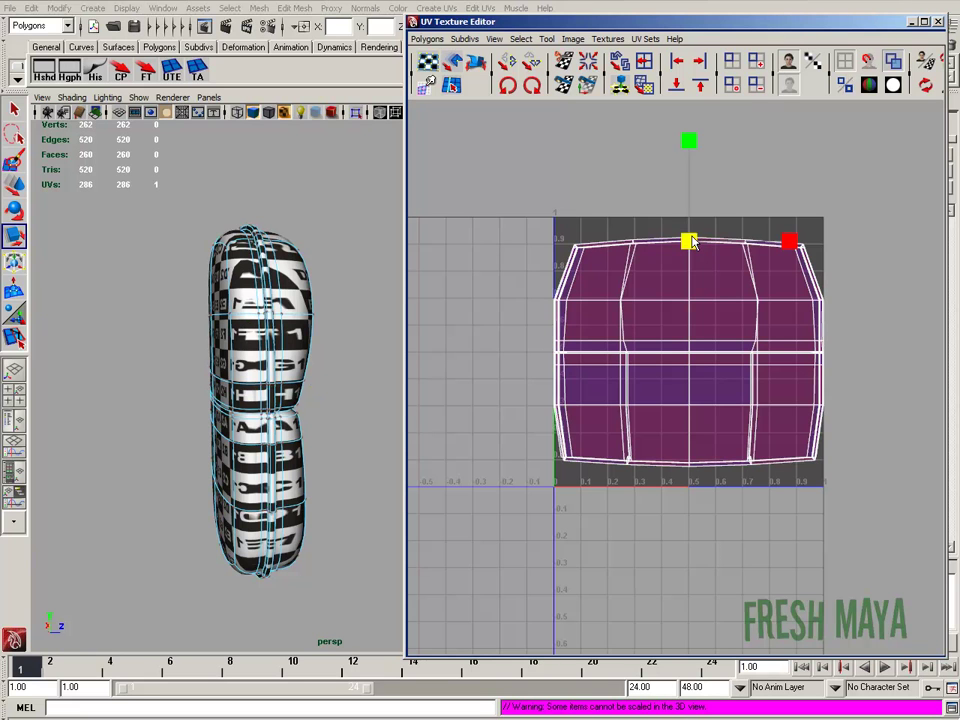
pyautogui.click(636, 255)
pyautogui.press('q')
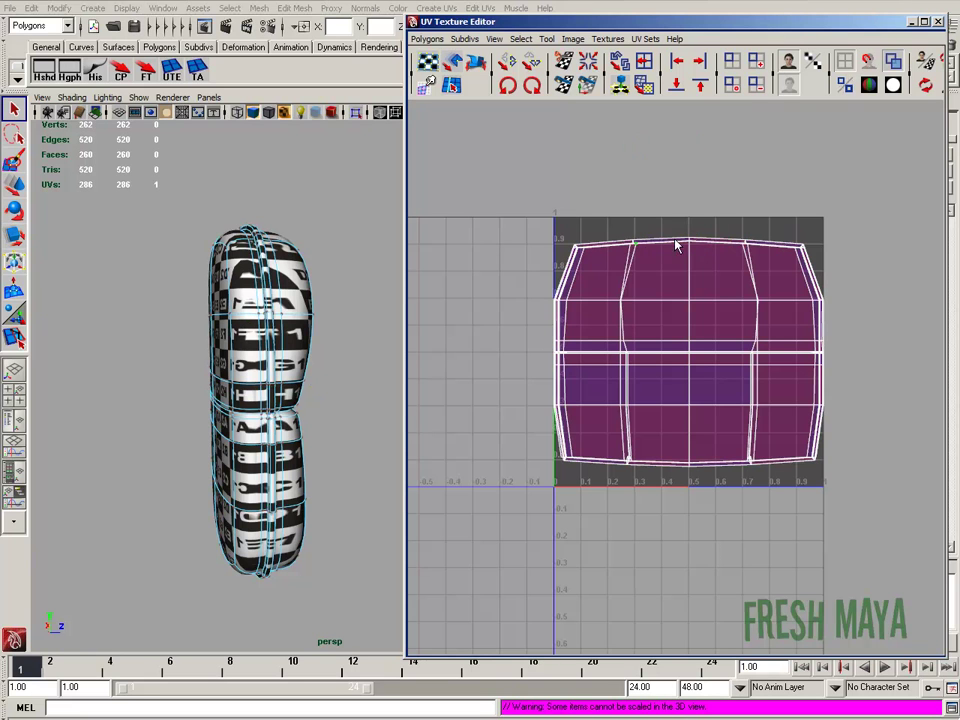
pyautogui.click(689, 243)
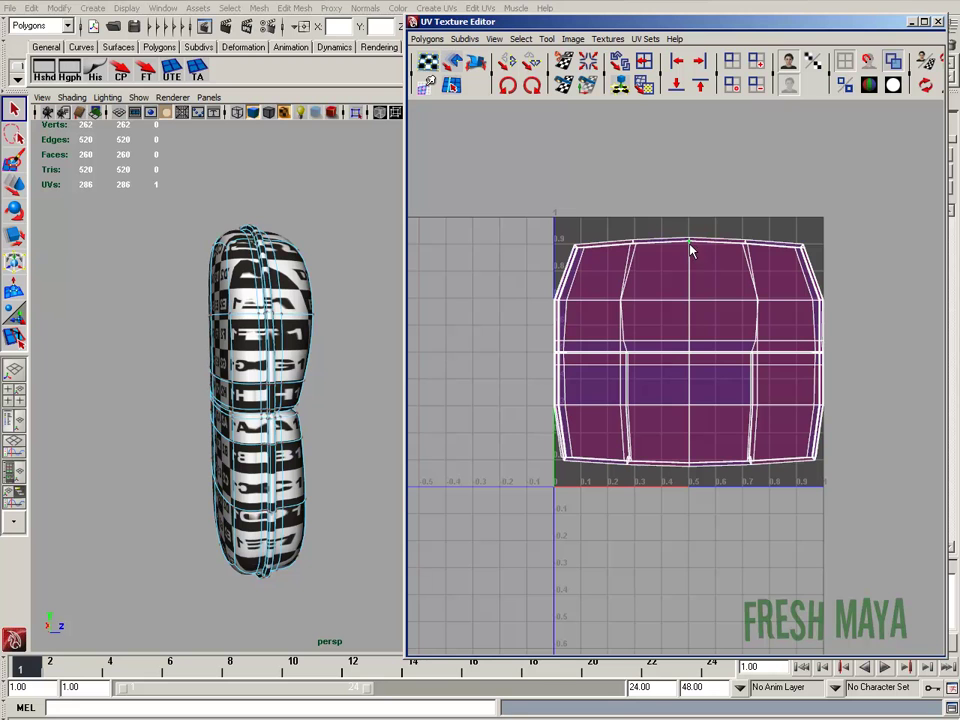
pyautogui.keyDown('ctrl'); pyautogui.moveTo(690, 248); pyautogui.dragTo(726, 236, button='right'); pyautogui.keyUp('ctrl')
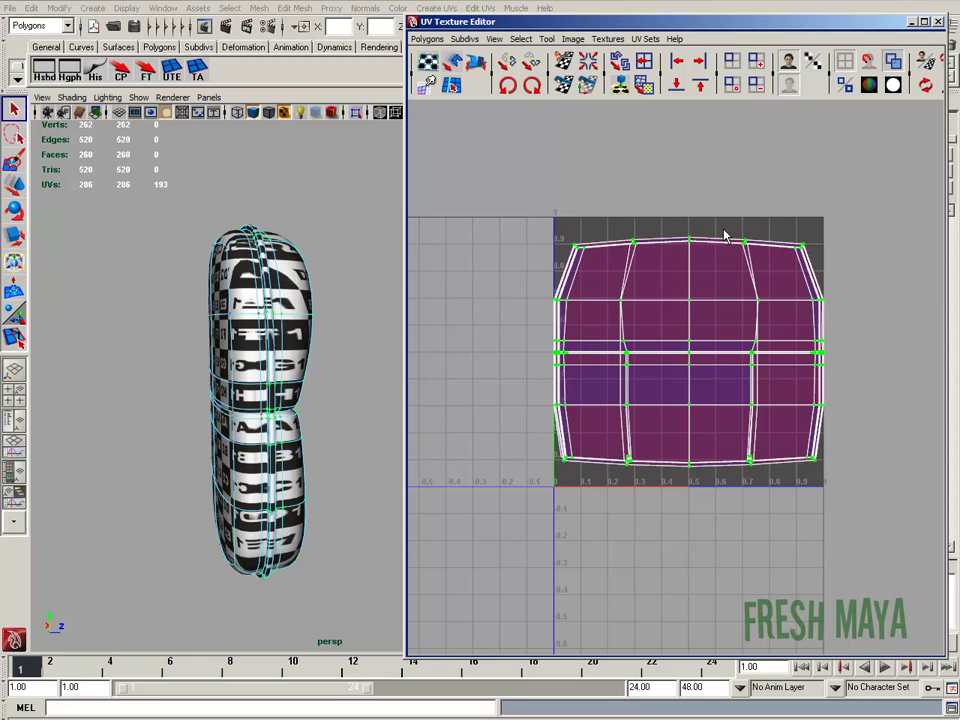
pyautogui.press('w')
pyautogui.moveTo(689, 244); pyautogui.dragTo(688, 499)
# Move the front shell further down so it sits well clear of the back shell
pyautogui.scroll(-2, 625, 381)
pyautogui.keyDown('alt'); pyautogui.moveTo(626, 382); pyautogui.dragTo(612, 384, button='right'); pyautogui.keyUp('alt')
pyautogui.keyDown('alt'); pyautogui.moveTo(674, 435); pyautogui.dragTo(673, 355, button='middle'); pyautogui.keyUp('alt')
pyautogui.moveTo(687, 354); pyautogui.dragTo(688, 410)
pyautogui.keyDown('alt'); pyautogui.moveTo(350, 298); pyautogui.dragTo(250, 316); pyautogui.keyUp('alt')
pyautogui.click(690, 416)
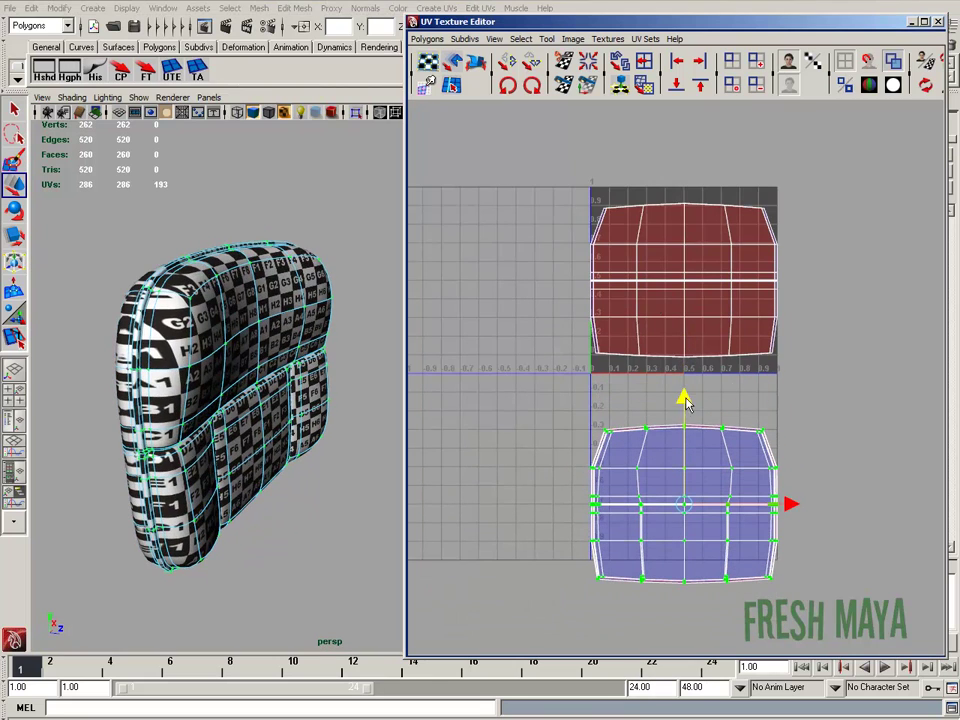
pyautogui.moveTo(686, 386)
pyautogui.mouseDown()
pyautogui.moveTo(686, 411)
pyautogui.moveTo(686, 389)
pyautogui.mouseUp()
# Select all UVs of the back shell and nudge them slightly upward within the texture square
pyautogui.moveTo(562, 150); pyautogui.dragTo(831, 354)
pyautogui.moveTo(683, 175)
pyautogui.mouseDown()
pyautogui.moveTo(680, 166)
pyautogui.moveTo(685, 182)
pyautogui.mouseUp()
pyautogui.keyDown('alt'); pyautogui.moveTo(345, 292); pyautogui.dragTo(269, 298); pyautogui.keyUp('alt')
pyautogui.click(644, 242)
# Flip the back shell's UVs to correct the mirrored checker lettering on the cushion's back
pyautogui.click(430, 40)
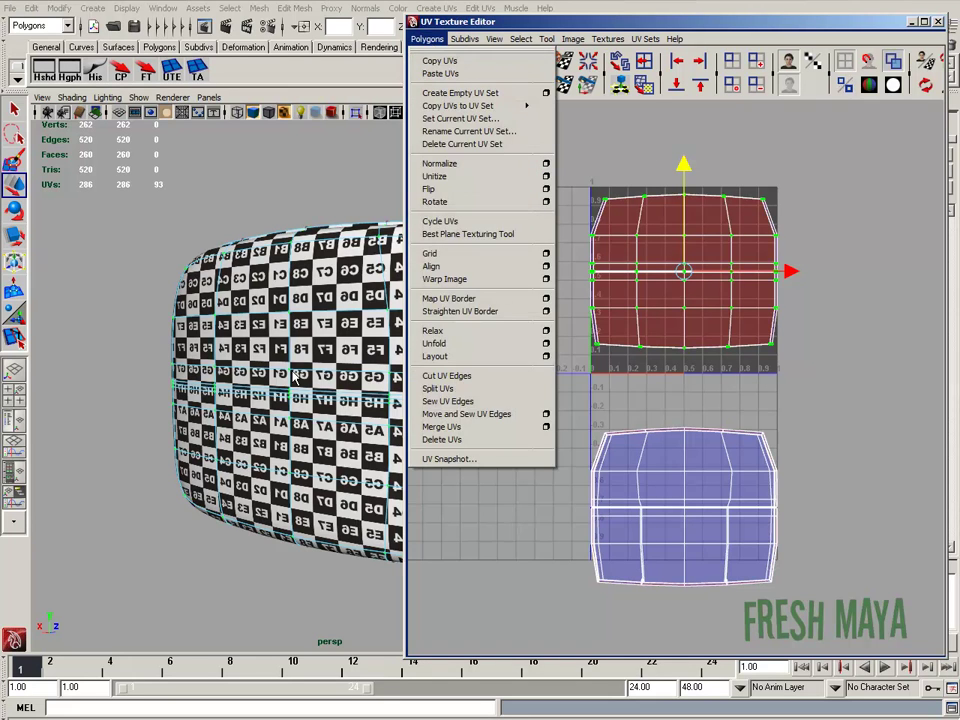
pyautogui.keyDown('alt'); pyautogui.moveTo(246, 352); pyautogui.dragTo(306, 350); pyautogui.keyUp('alt')
pyautogui.keyDown('alt'); pyautogui.moveTo(306, 350); pyautogui.dragTo(338, 348, button='right'); pyautogui.keyUp('alt')
pyautogui.keyDown('alt'); pyautogui.moveTo(338, 348); pyautogui.dragTo(272, 368, button='middle'); pyautogui.keyUp('alt')
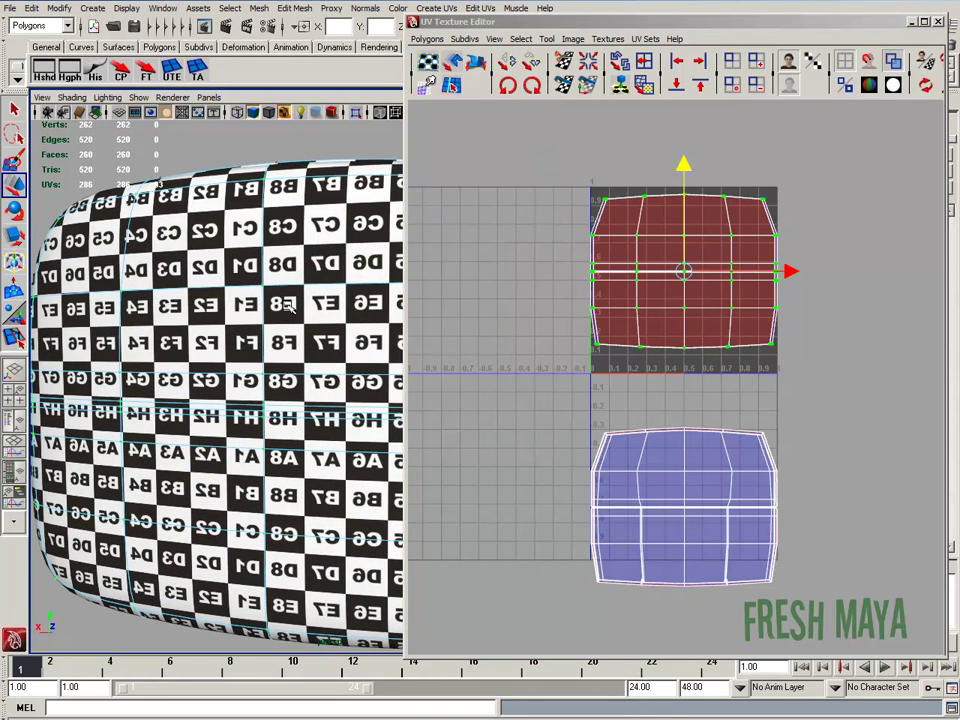
pyautogui.click(429, 40)
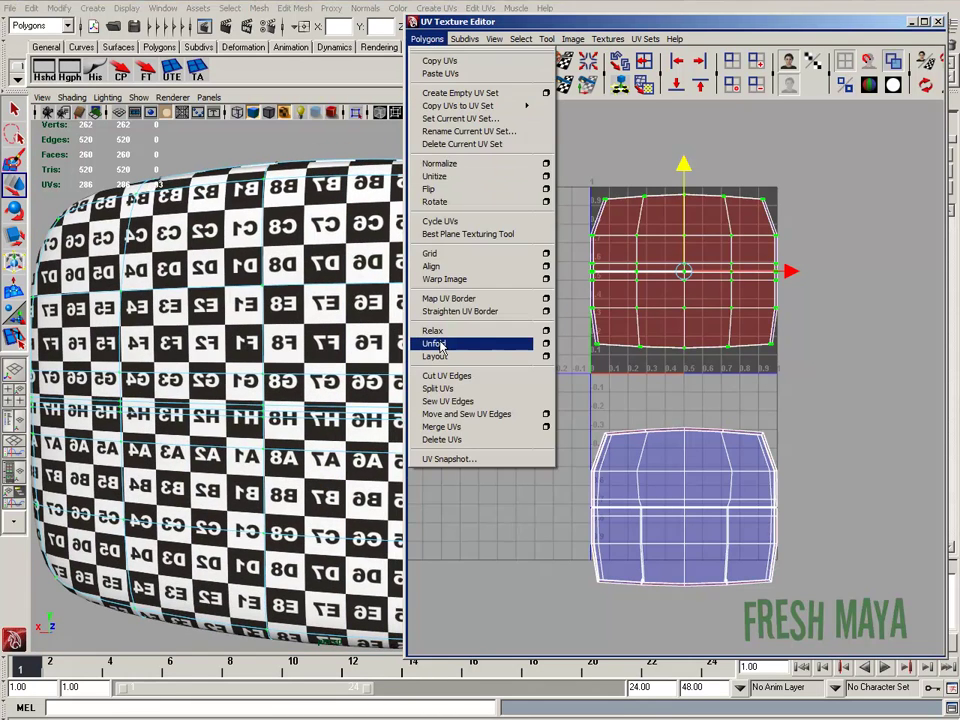
pyautogui.click(459, 193)
pyautogui.keyDown('alt'); pyautogui.moveTo(370, 322); pyautogui.dragTo(325, 298, button='right'); pyautogui.keyUp('alt')
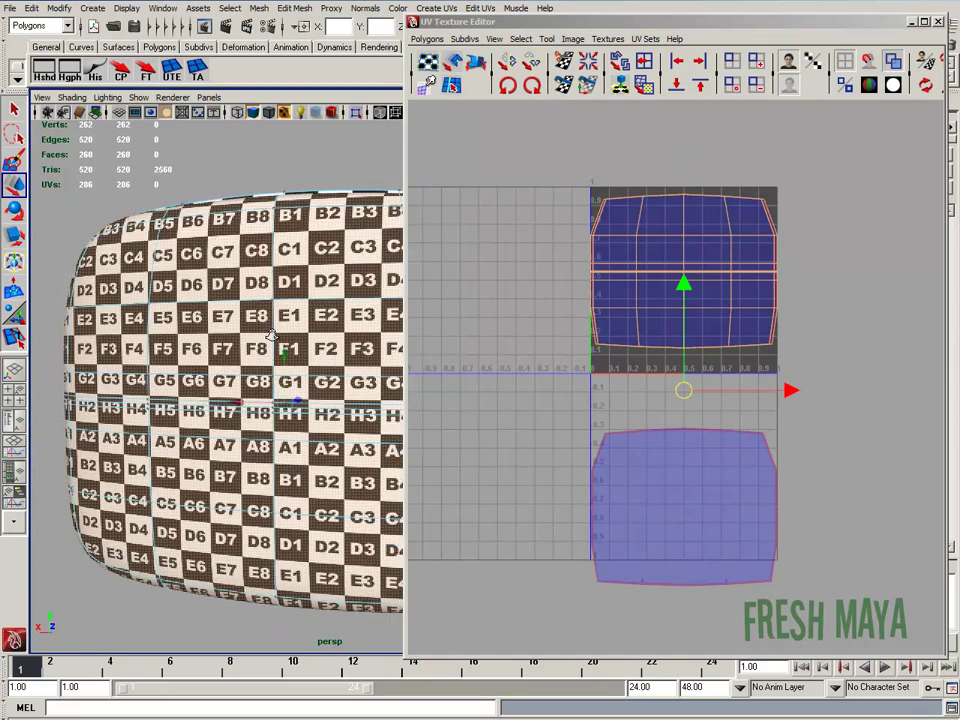
pyautogui.keyDown('alt'); pyautogui.moveTo(325, 298); pyautogui.dragTo(271, 264, button='middle'); pyautogui.keyUp('alt')
pyautogui.keyDown('alt'); pyautogui.moveTo(306, 328); pyautogui.dragTo(266, 256); pyautogui.keyUp('alt')
pyautogui.click(305, 185)
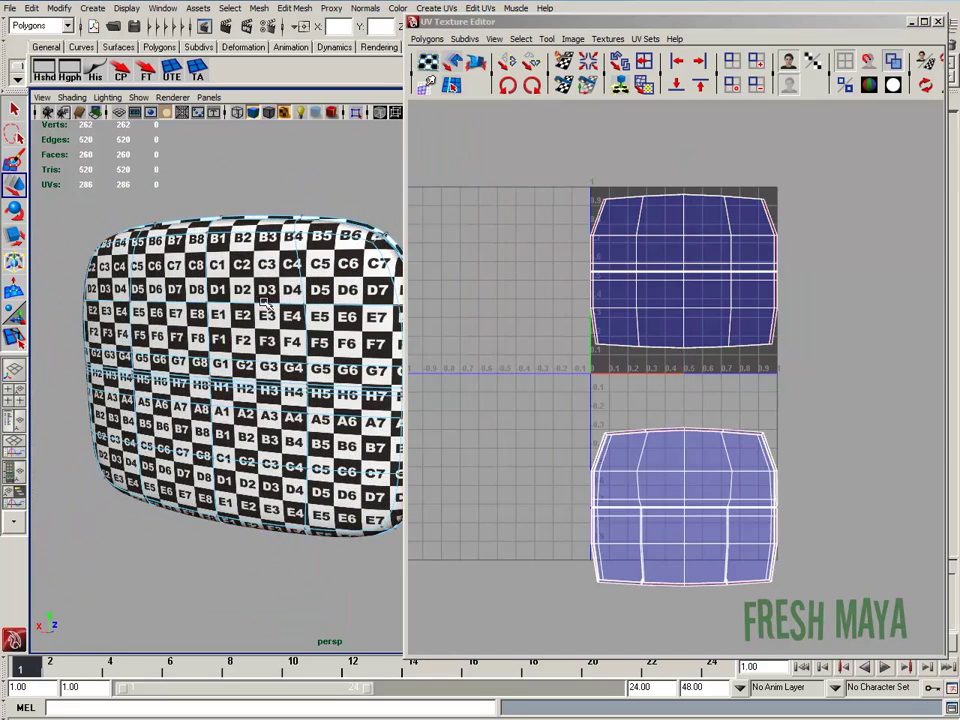
# Reselect the back shell's UVs and shift them slightly down vertically
pyautogui.moveTo(604, 251); pyautogui.dragTo(648, 246, button='right')
pyautogui.moveTo(559, 167); pyautogui.dragTo(836, 396)
pyautogui.moveTo(686, 216); pyautogui.dragTo(688, 238, button='middle')
pyautogui.moveTo(689, 237)
pyautogui.mouseDown()
pyautogui.moveTo(690, 214)
pyautogui.moveTo(689, 229)
pyautogui.mouseUp()
# Examine the checker pattern's proportions and stretching across the cushion's front and around its sides
pyautogui.keyDown('alt'); pyautogui.moveTo(393, 281); pyautogui.dragTo(202, 322); pyautogui.keyUp('alt')
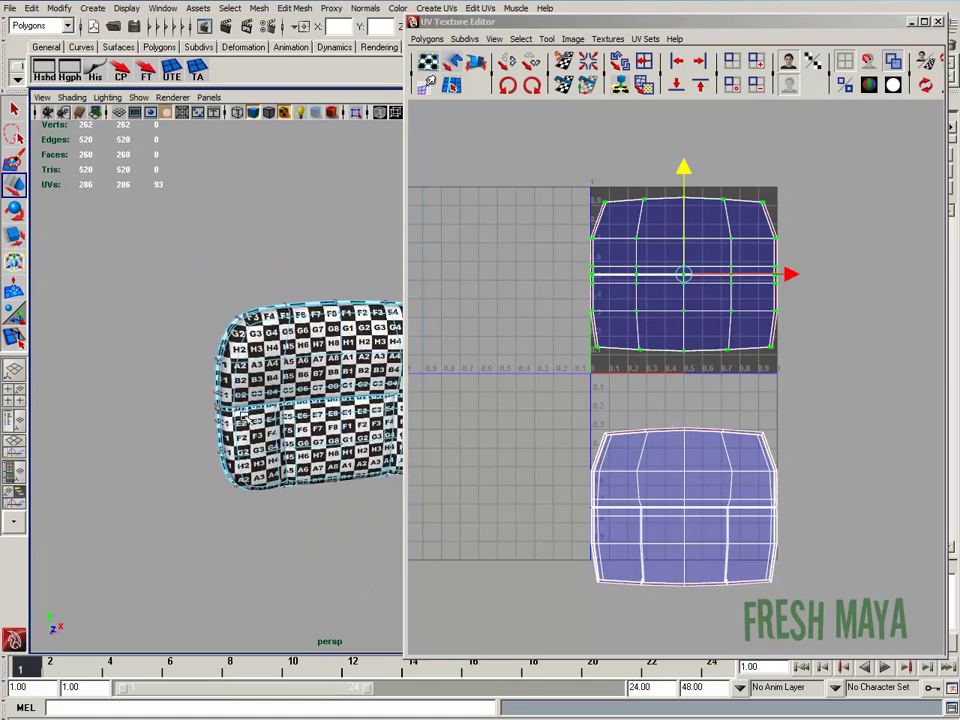
pyautogui.moveTo(279, 400)
pyautogui.keyDown('alt'); pyautogui.mouseDown()
pyautogui.moveTo(293, 239)
pyautogui.moveTo(306, 284)
pyautogui.moveTo(146, 339)
pyautogui.moveTo(263, 397)
pyautogui.mouseUp(); pyautogui.keyUp('alt')
pyautogui.keyDown('alt'); pyautogui.moveTo(263, 397); pyautogui.dragTo(300, 399, button='right'); pyautogui.keyUp('alt')
pyautogui.keyDown('alt'); pyautogui.moveTo(203, 382); pyautogui.dragTo(281, 392, button='middle'); pyautogui.keyUp('alt')
pyautogui.keyDown('alt'); pyautogui.moveTo(281, 392); pyautogui.dragTo(249, 394); pyautogui.keyUp('alt')
pyautogui.keyDown('alt'); pyautogui.moveTo(249, 394); pyautogui.dragTo(135, 364, button='middle'); pyautogui.keyUp('alt')
pyautogui.keyDown('alt'); pyautogui.moveTo(290, 368); pyautogui.dragTo(240, 369, button='right'); pyautogui.keyUp('alt')
pyautogui.keyDown('alt'); pyautogui.moveTo(240, 369); pyautogui.dragTo(172, 371, button='middle'); pyautogui.keyUp('alt')
pyautogui.keyDown('alt'); pyautogui.moveTo(245, 373); pyautogui.dragTo(197, 374, button='right'); pyautogui.keyUp('alt')
pyautogui.keyDown('alt'); pyautogui.moveTo(197, 373); pyautogui.dragTo(290, 387); pyautogui.keyUp('alt')
pyautogui.click(697, 298)
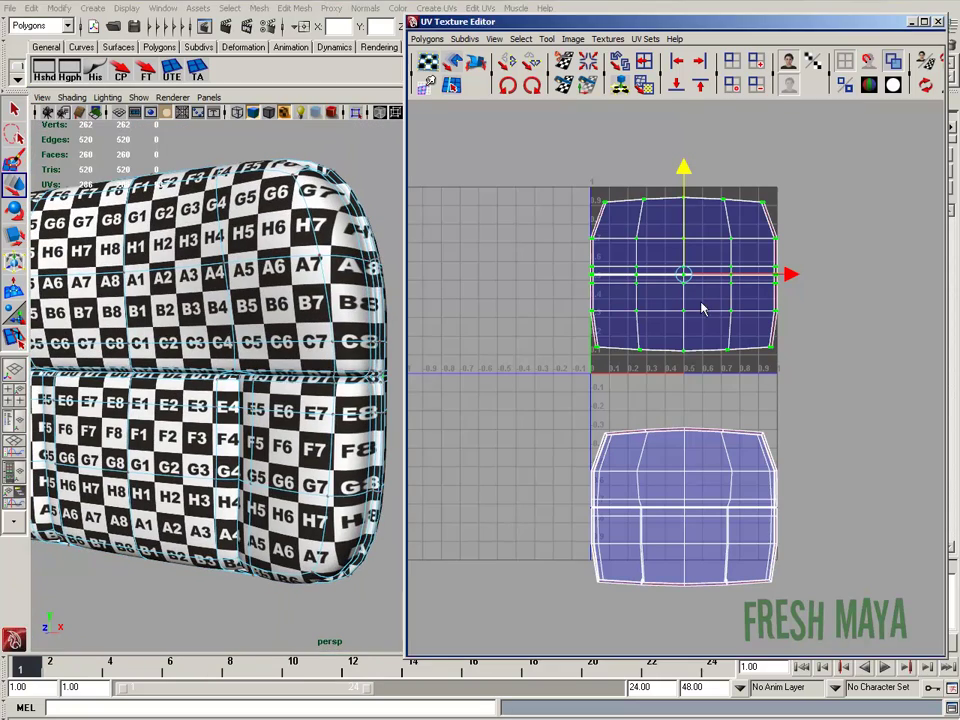
# Lower the back shell a little more within the texture square and clear the UV selection
pyautogui.scroll(2, 668, 296)
pyautogui.keyDown('alt'); pyautogui.moveTo(698, 276); pyautogui.dragTo(703, 390, button='middle'); pyautogui.keyUp('alt')
pyautogui.keyDown('alt'); pyautogui.moveTo(281, 257); pyautogui.dragTo(228, 309, button='right'); pyautogui.keyUp('alt')
pyautogui.keyDown('alt'); pyautogui.moveTo(228, 310); pyautogui.dragTo(380, 318); pyautogui.keyUp('alt')
pyautogui.click(634, 289)
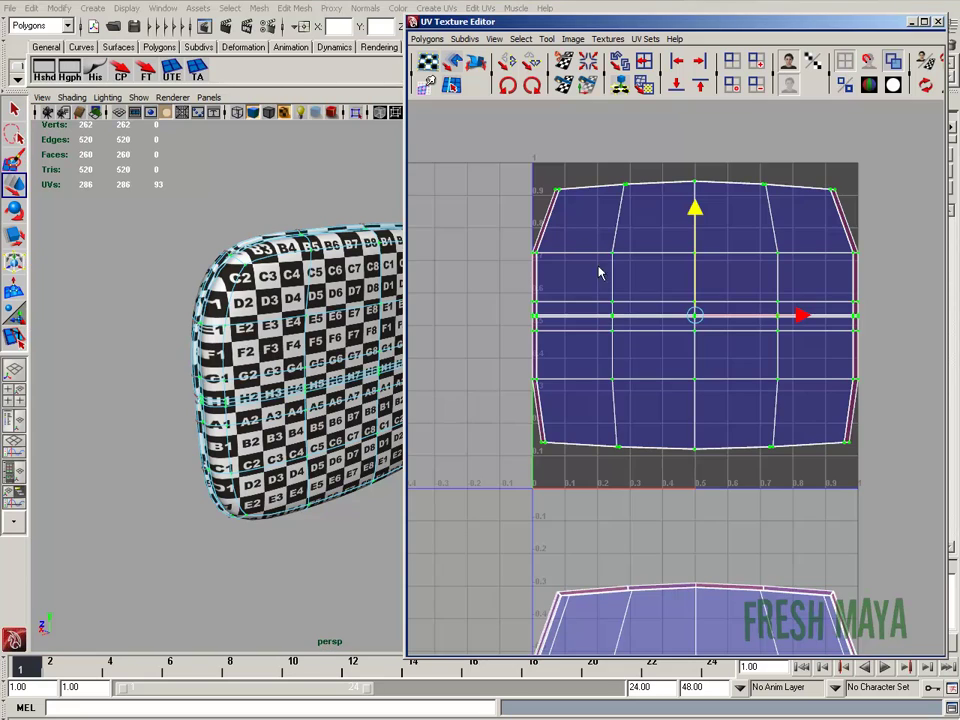
pyautogui.scroll(-2, 630, 269)
pyautogui.keyDown('alt'); pyautogui.moveTo(350, 330); pyautogui.dragTo(298, 308, button='middle'); pyautogui.keyUp('alt')
pyautogui.click(627, 320)
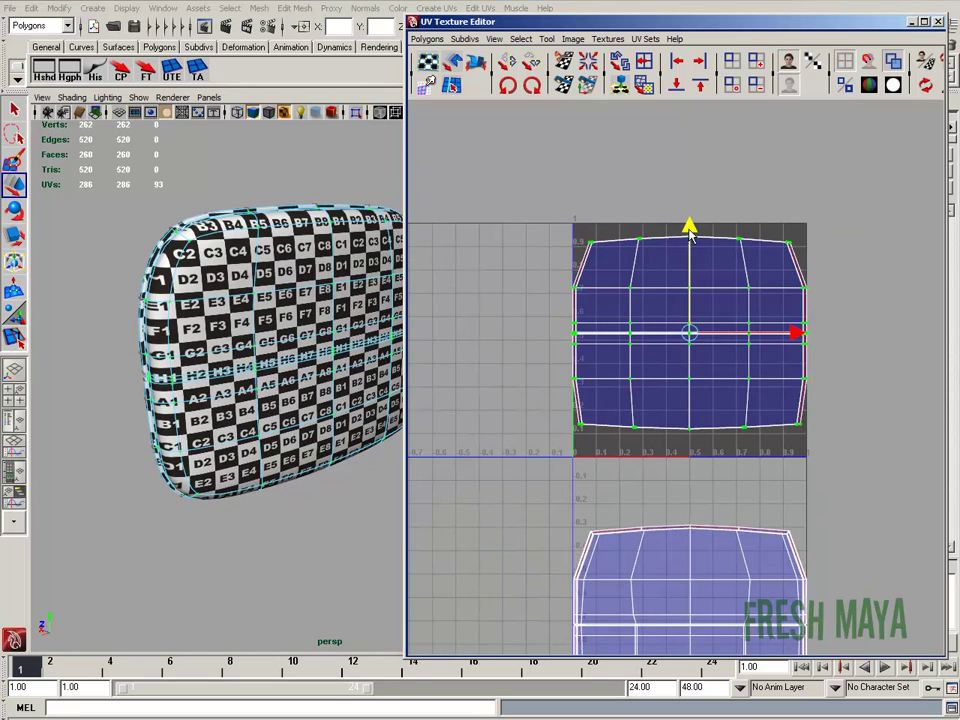
pyautogui.moveTo(689, 226)
pyautogui.mouseDown()
pyautogui.moveTo(691, 260)
pyautogui.moveTo(690, 244)
pyautogui.mouseUp()
pyautogui.moveTo(665, 320)
pyautogui.keyDown('alt'); pyautogui.mouseDown(button='right')
pyautogui.moveTo(651, 321)
pyautogui.moveTo(677, 326)
pyautogui.mouseUp(button='right'); pyautogui.keyUp('alt')
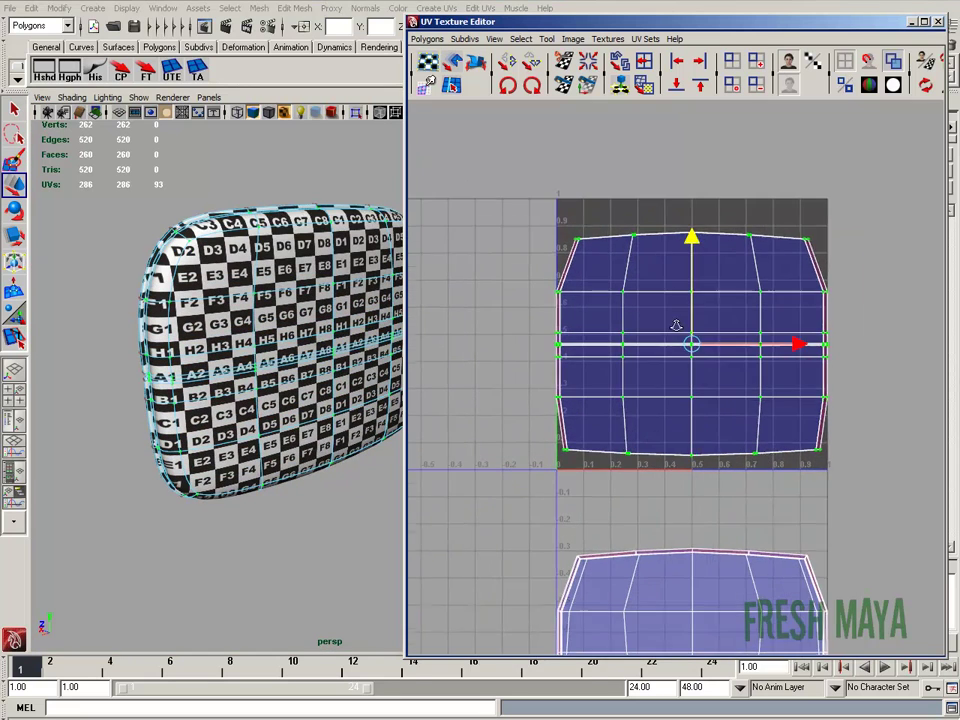
pyautogui.click(660, 224)
# Select the interior grid of UVs in the middle of the back shell
pyautogui.keyDown('alt'); pyautogui.moveTo(208, 328); pyautogui.dragTo(251, 329, button='right'); pyautogui.keyUp('alt')
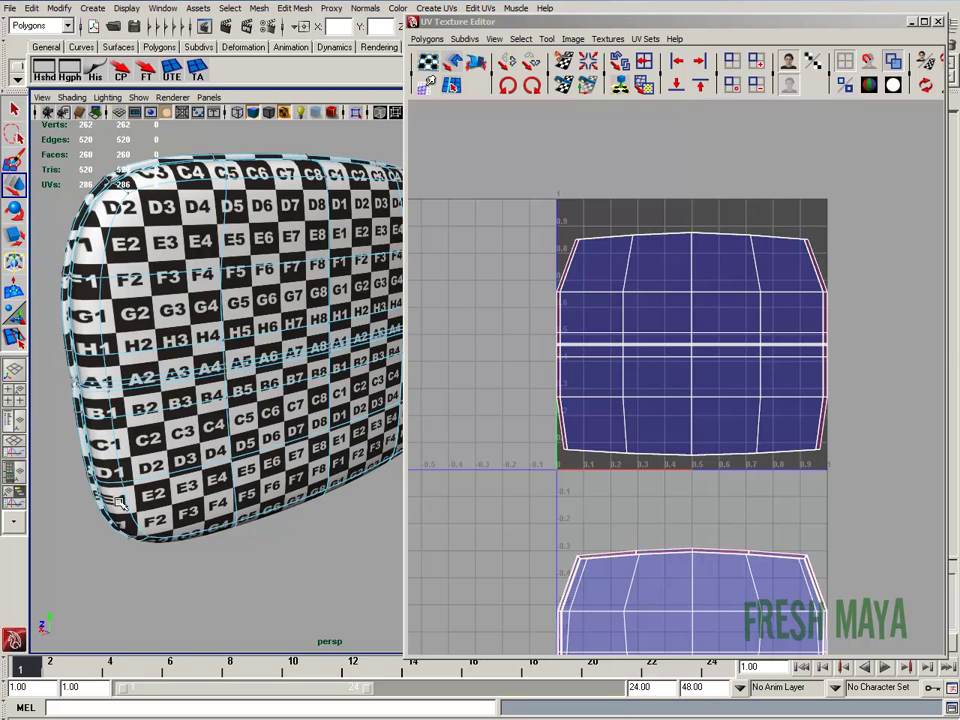
pyautogui.keyDown('alt'); pyautogui.moveTo(142, 418); pyautogui.dragTo(208, 296); pyautogui.keyUp('alt')
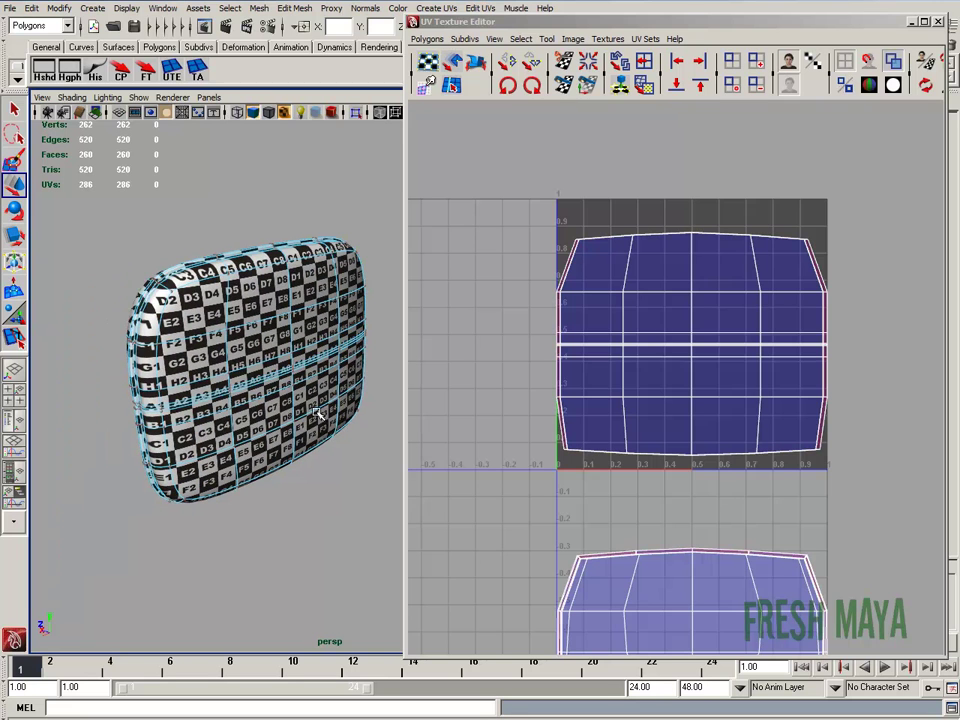
pyautogui.scroll(2, 683, 358)
pyautogui.moveTo(611, 274); pyautogui.dragTo(645, 276, button='right')
pyautogui.moveTo(584, 240); pyautogui.dragTo(793, 422)
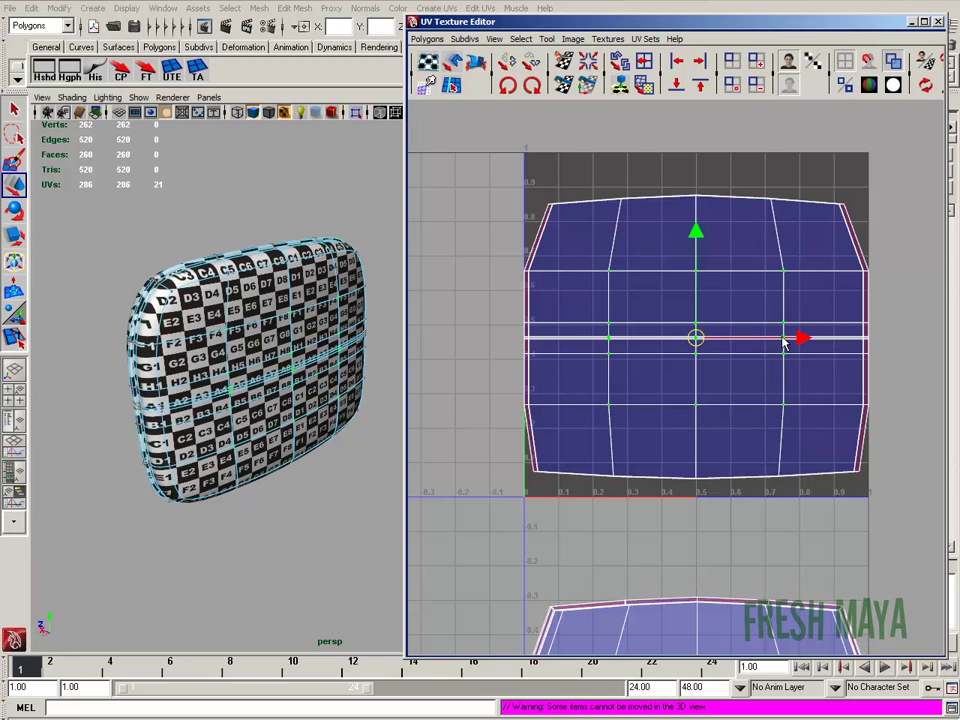
# Add the back panel's inner UVs along the upper edge, around the corner and down the start of the left side to the selection
pyautogui.keyDown('alt'); pyautogui.moveTo(135, 352); pyautogui.dragTo(221, 308, button='right'); pyautogui.keyUp('alt')
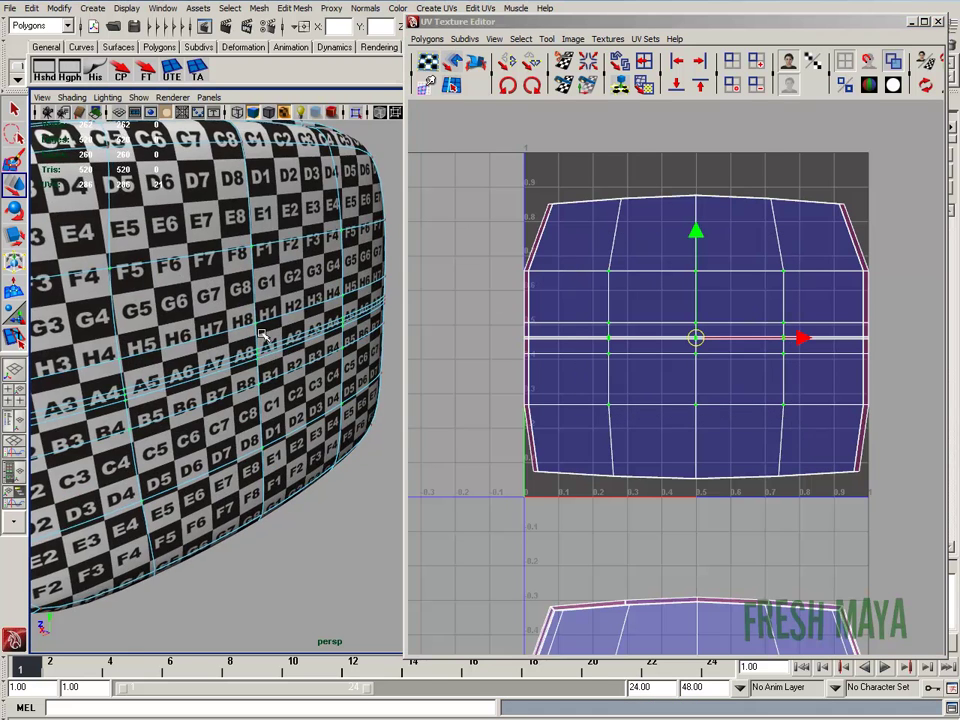
pyautogui.keyDown('alt'); pyautogui.moveTo(221, 308); pyautogui.dragTo(328, 353, button='middle'); pyautogui.keyUp('alt')
pyautogui.keyDown('alt'); pyautogui.moveTo(236, 273); pyautogui.dragTo(277, 320); pyautogui.keyUp('alt')
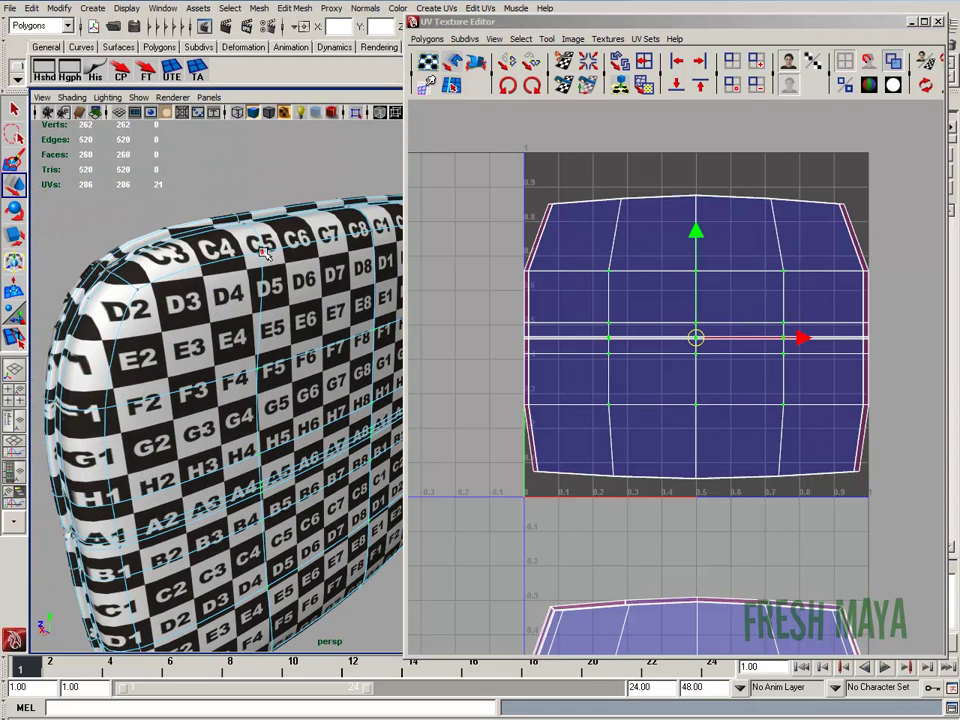
pyautogui.keyDown('shift'); pyautogui.click(264, 253); pyautogui.keyUp('shift')
pyautogui.keyDown('alt'); pyautogui.moveTo(178, 296); pyautogui.dragTo(198, 280); pyautogui.keyUp('alt')
pyautogui.keyDown('shift'); pyautogui.click(182, 337); pyautogui.keyUp('shift')
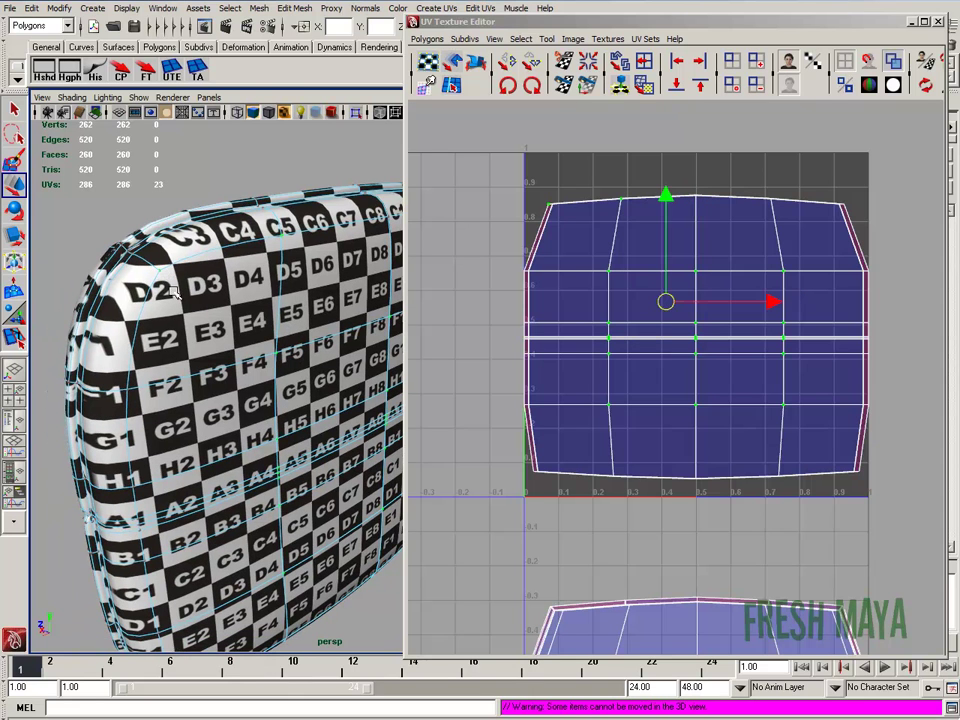
pyautogui.keyDown('shift'); pyautogui.click(127, 390); pyautogui.keyUp('shift')
pyautogui.keyDown('alt'); pyautogui.moveTo(160, 446); pyautogui.dragTo(173, 346, button='middle'); pyautogui.keyUp('alt')
pyautogui.keyDown('shift'); pyautogui.click(153, 348); pyautogui.keyUp('shift')
# Add the remaining inner UVs down the left side of the back panel to the selection
pyautogui.keyDown('alt'); pyautogui.moveTo(185, 411); pyautogui.dragTo(212, 338, button='middle'); pyautogui.keyUp('alt')
pyautogui.keyDown('alt'); pyautogui.moveTo(147, 340); pyautogui.dragTo(257, 354, button='right'); pyautogui.keyUp('alt')
pyautogui.keyDown('alt'); pyautogui.moveTo(213, 325); pyautogui.dragTo(251, 355, button='middle'); pyautogui.keyUp('alt')
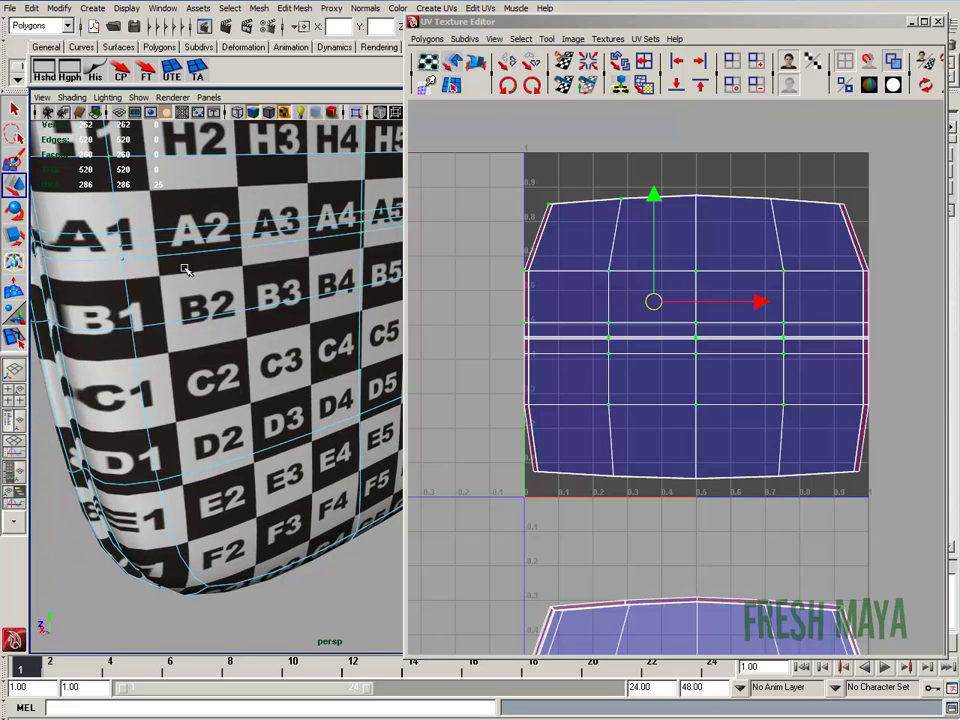
pyautogui.keyDown('shift'); pyautogui.click(123, 242); pyautogui.keyUp('shift')
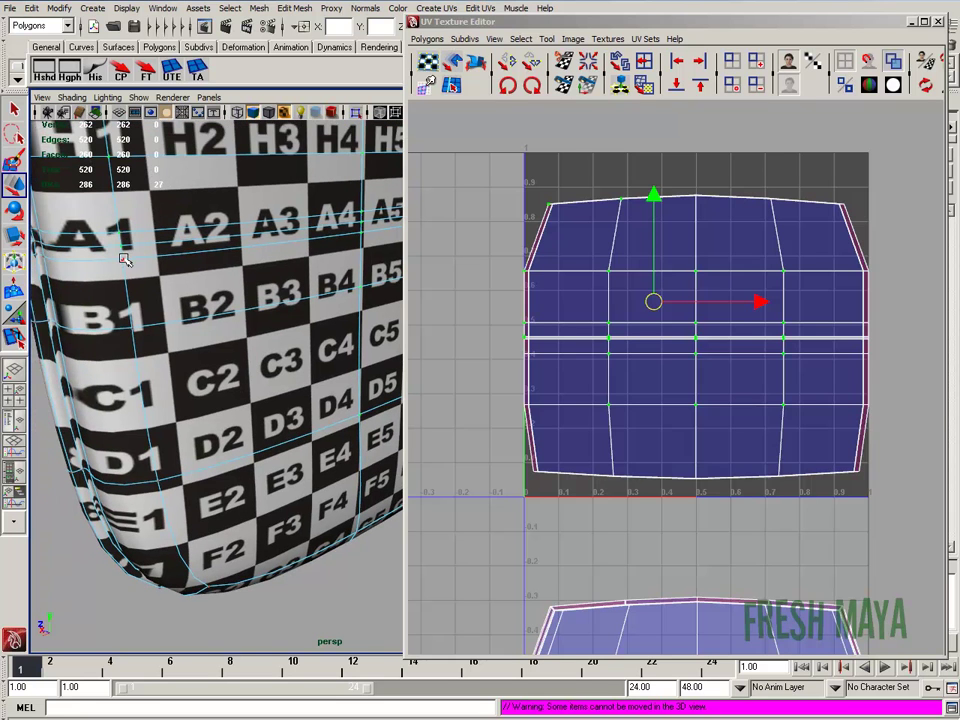
pyautogui.keyDown('shift'); pyautogui.click(124, 260); pyautogui.keyUp('shift')
pyautogui.keyDown('shift'); pyautogui.click(132, 328); pyautogui.keyUp('shift')
pyautogui.keyDown('shift'); pyautogui.click(159, 482); pyautogui.keyUp('shift')
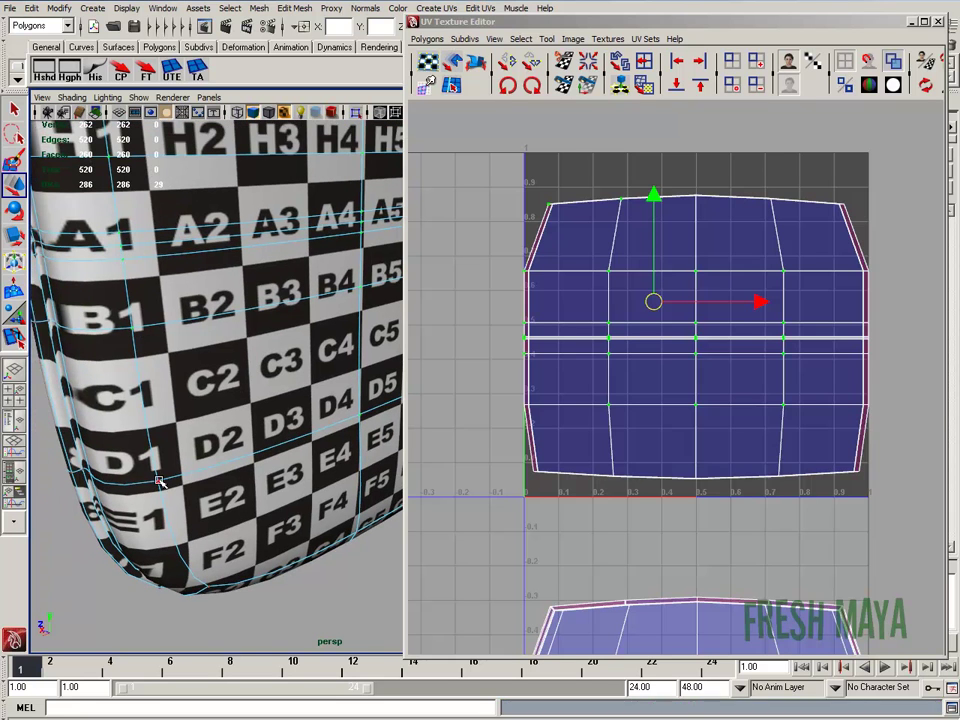
# Add the inner UVs at the lower-left corner and along the bottom edge of the back panel to the selection
pyautogui.keyDown('alt'); pyautogui.moveTo(160, 482); pyautogui.dragTo(162, 395); pyautogui.keyUp('alt')
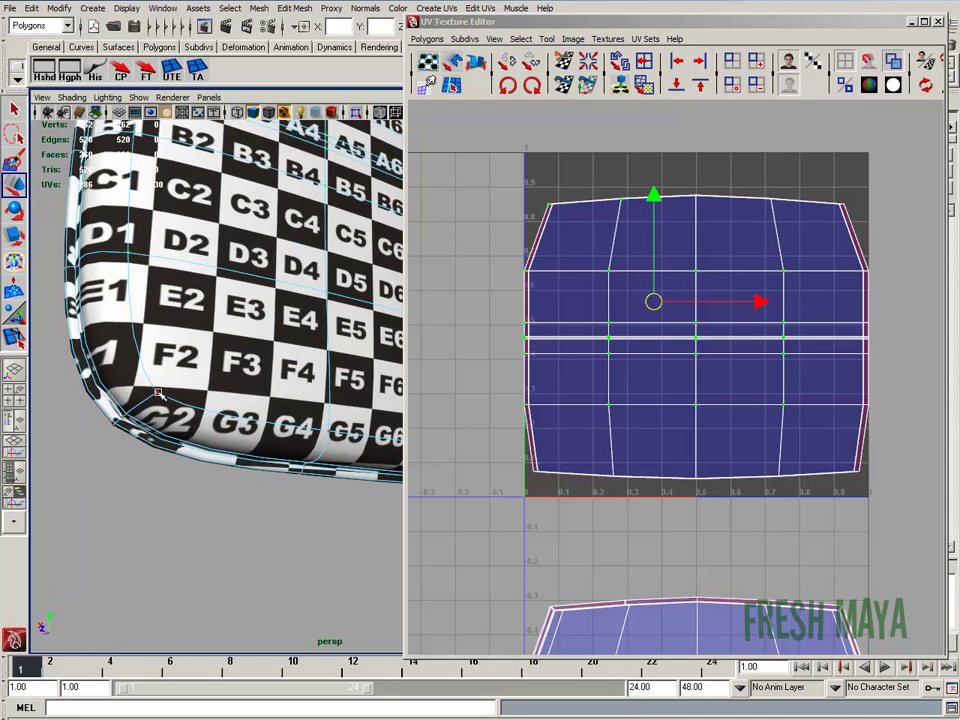
pyautogui.keyDown('shift'); pyautogui.click(316, 456); pyautogui.keyUp('shift')
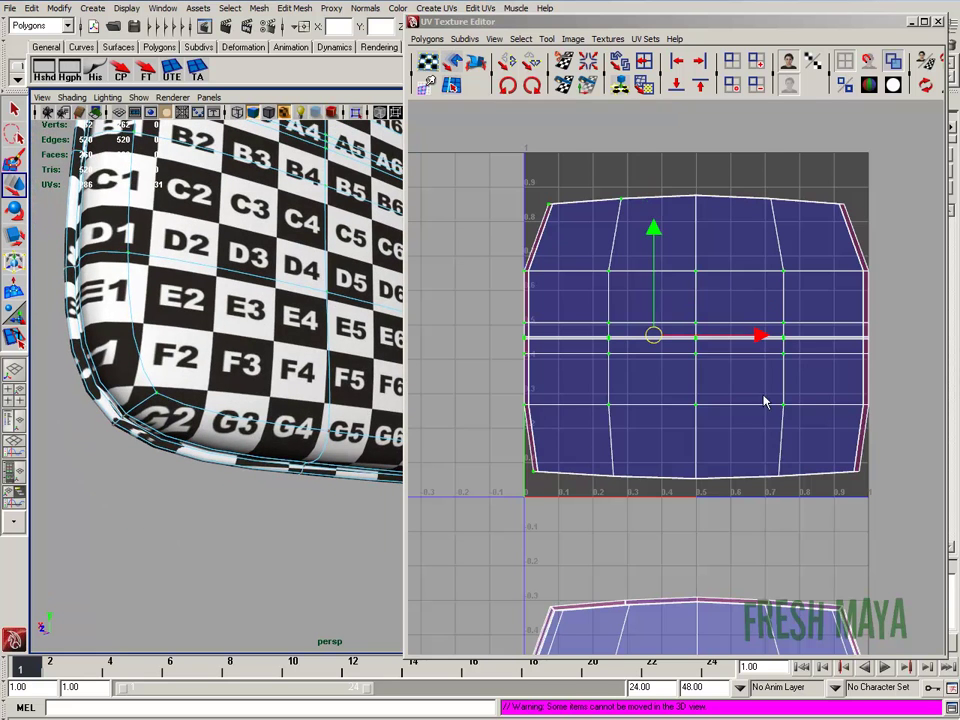
pyautogui.keyDown('alt'); pyautogui.moveTo(186, 454); pyautogui.dragTo(272, 408); pyautogui.keyUp('alt')
pyautogui.keyDown('shift'); pyautogui.click(240, 390); pyautogui.keyUp('shift')
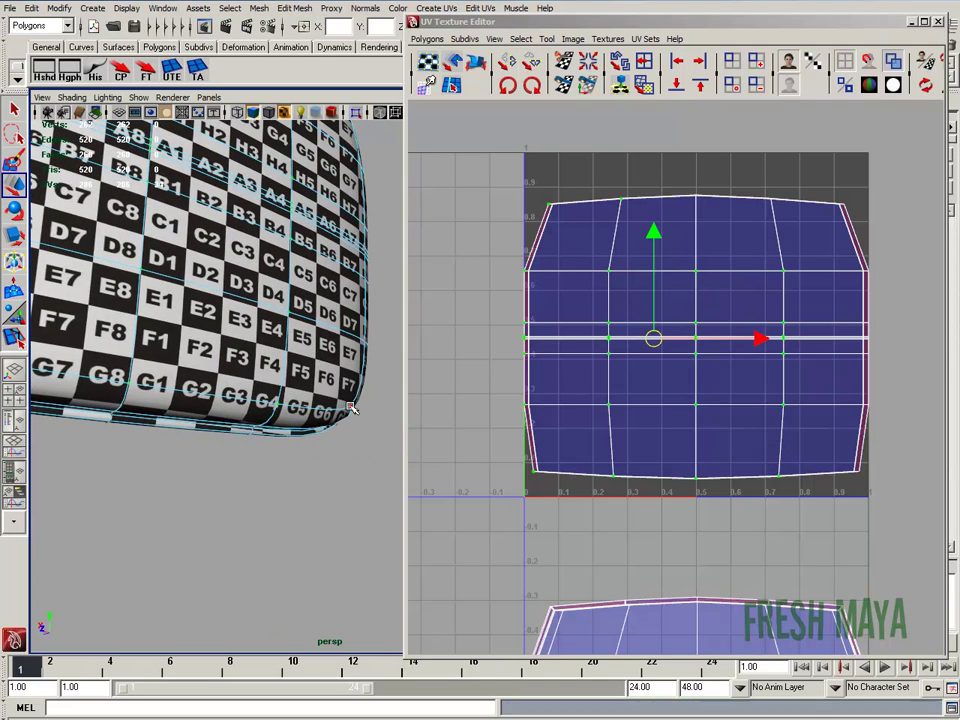
# Add the remaining inner UVs at the lower-right corner and up the right side of the back panel to the selection
pyautogui.keyDown('alt'); pyautogui.moveTo(360, 411); pyautogui.dragTo(45, 513); pyautogui.keyUp('alt')
pyautogui.keyDown('alt'); pyautogui.moveTo(240, 430); pyautogui.dragTo(60, 450, button='middle'); pyautogui.keyUp('alt')
pyautogui.keyDown('alt'); pyautogui.moveTo(60, 450); pyautogui.dragTo(208, 464, button='right'); pyautogui.keyUp('alt')
pyautogui.keyDown('alt'); pyautogui.moveTo(242, 422); pyautogui.dragTo(255, 322); pyautogui.keyUp('alt')
pyautogui.keyDown('shift'); pyautogui.click(254, 324); pyautogui.keyUp('shift')
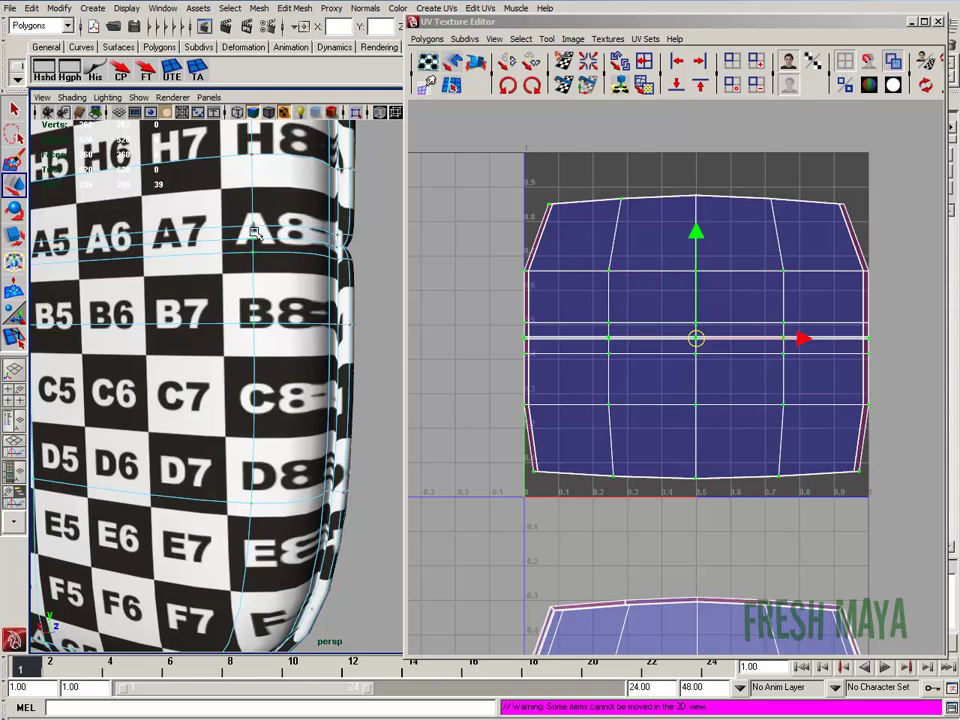
pyautogui.keyDown('alt'); pyautogui.moveTo(252, 230); pyautogui.dragTo(352, 374); pyautogui.keyUp('alt')
pyautogui.keyDown('alt'); pyautogui.moveTo(273, 250); pyautogui.dragTo(168, 318); pyautogui.keyUp('alt')
pyautogui.keyDown('shift'); pyautogui.click(148, 320); pyautogui.keyUp('shift')
pyautogui.keyDown('alt'); pyautogui.moveTo(148, 320); pyautogui.dragTo(244, 300, button='middle'); pyautogui.keyUp('alt')
pyautogui.keyDown('alt'); pyautogui.moveTo(244, 300); pyautogui.dragTo(30, 379, button='right'); pyautogui.keyUp('alt')
pyautogui.keyDown('alt'); pyautogui.moveTo(250, 409); pyautogui.dragTo(158, 288, button='middle'); pyautogui.keyUp('alt')
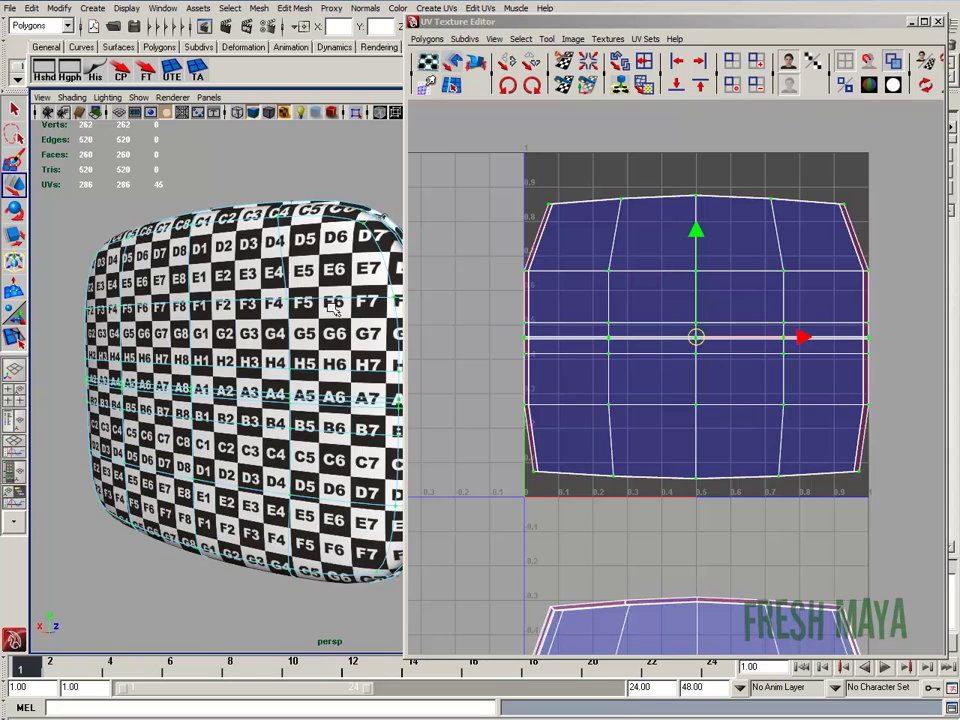
# Examine the UV selection across the back panel and the stretched checker along the cushion's side and seam
pyautogui.keyDown('alt'); pyautogui.moveTo(302, 352); pyautogui.dragTo(170, 362, button='right'); pyautogui.keyUp('alt')
pyautogui.keyDown('alt'); pyautogui.moveTo(170, 362); pyautogui.dragTo(238, 367); pyautogui.keyUp('alt')
pyautogui.keyDown('alt'); pyautogui.moveTo(270, 397); pyautogui.dragTo(160, 400, button='right'); pyautogui.keyUp('alt')
pyautogui.keyDown('alt'); pyautogui.moveTo(238, 332); pyautogui.dragTo(270, 325, button='middle'); pyautogui.keyUp('alt')
pyautogui.keyDown('alt'); pyautogui.moveTo(199, 426); pyautogui.dragTo(179, 397, button='middle'); pyautogui.keyUp('alt')
pyautogui.keyDown('alt'); pyautogui.moveTo(179, 397); pyautogui.dragTo(243, 399, button='right'); pyautogui.keyUp('alt')
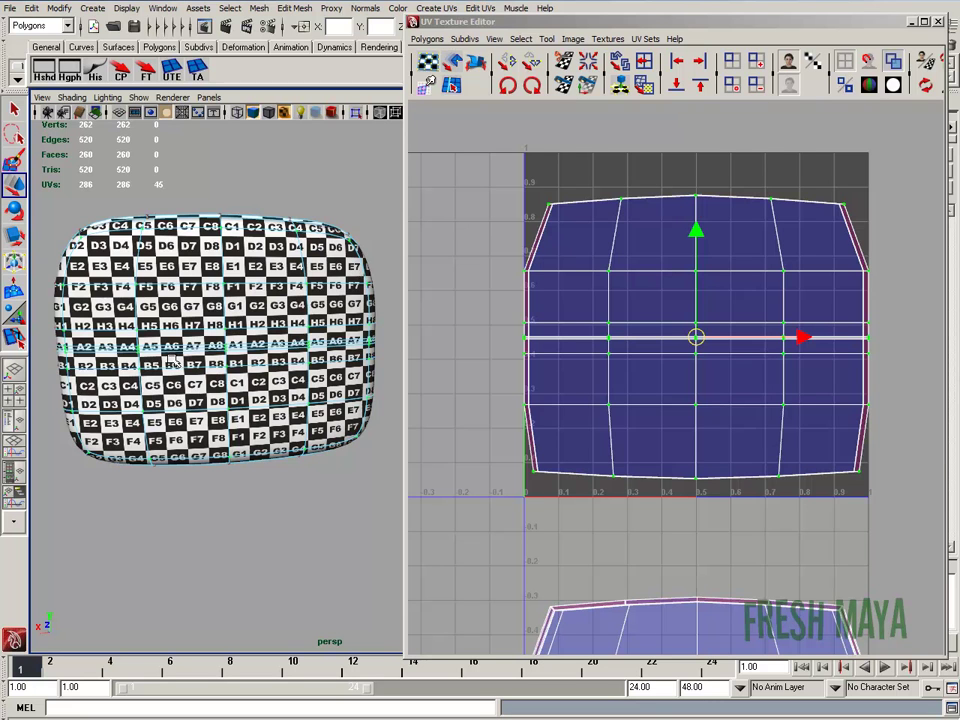
pyautogui.keyDown('alt'); pyautogui.moveTo(252, 304); pyautogui.dragTo(190, 330); pyautogui.keyUp('alt')
pyautogui.keyDown('alt'); pyautogui.moveTo(190, 330); pyautogui.dragTo(75, 362, button='middle'); pyautogui.keyUp('alt')
pyautogui.keyDown('alt'); pyautogui.moveTo(75, 362); pyautogui.dragTo(305, 390, button='right'); pyautogui.keyUp('alt')
pyautogui.keyDown('alt'); pyautogui.moveTo(305, 390); pyautogui.dragTo(280, 388); pyautogui.keyUp('alt')
pyautogui.keyDown('alt'); pyautogui.moveTo(293, 322); pyautogui.dragTo(238, 409); pyautogui.keyUp('alt')
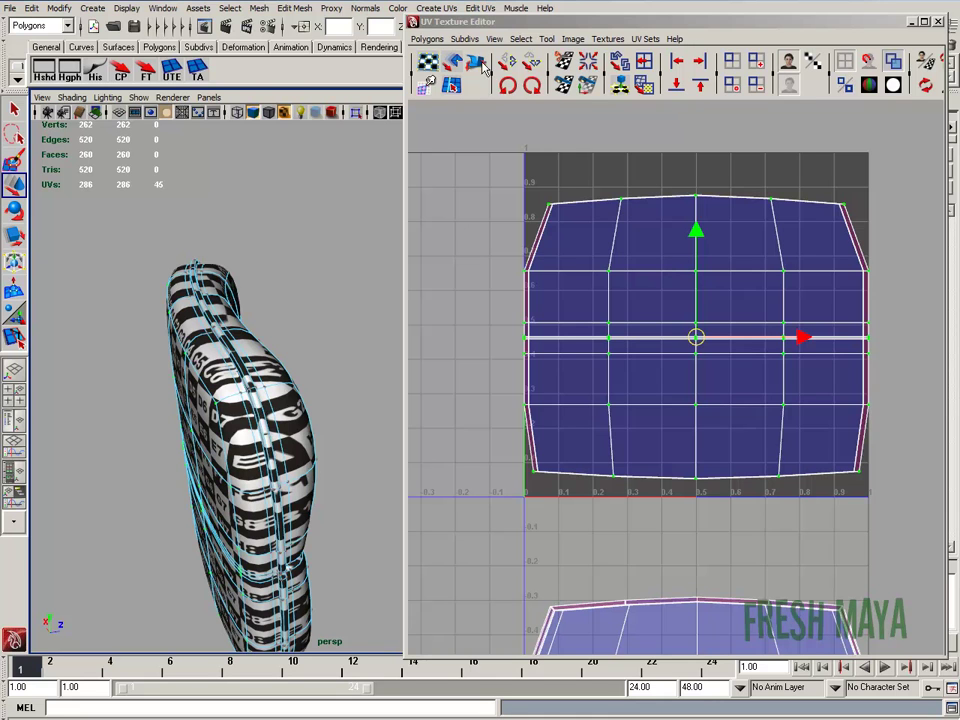
# Unfold the back shell's outer UVs using reset Unfold options with Pin UVs enabled and set to pin the selected UVs
pyautogui.click(427, 38)
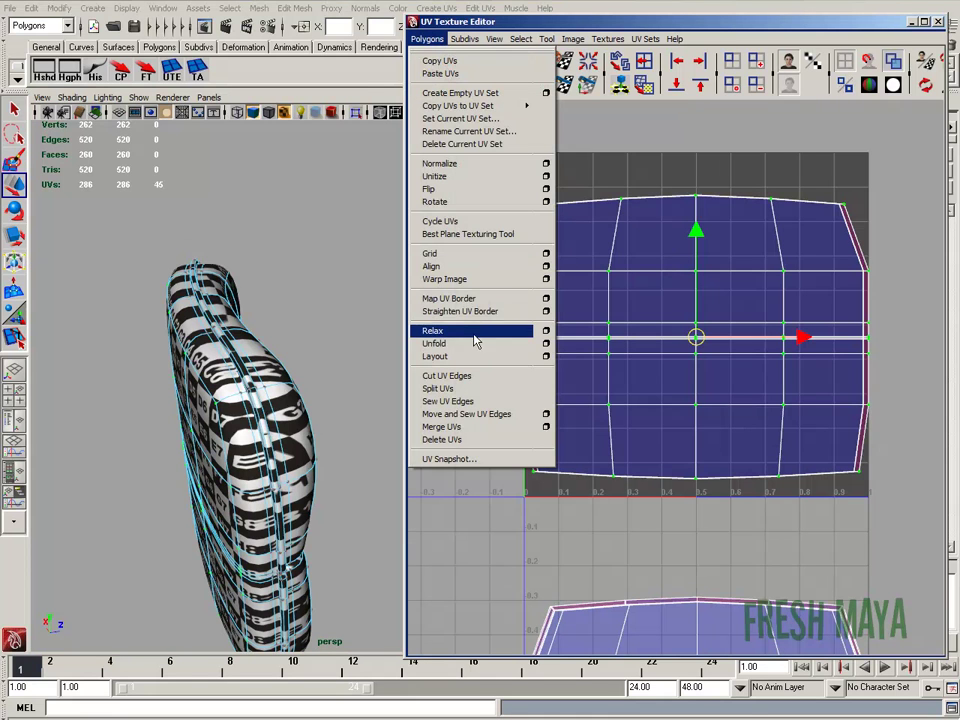
pyautogui.click(546, 343)
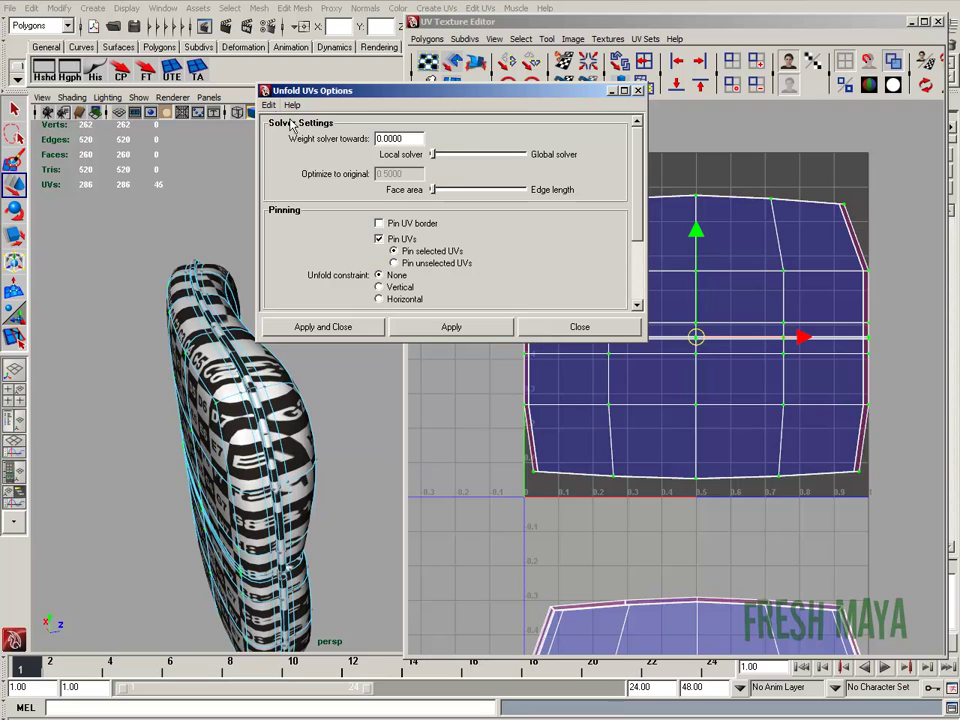
pyautogui.click(269, 105)
pyautogui.click(292, 133)
pyautogui.click(398, 239)
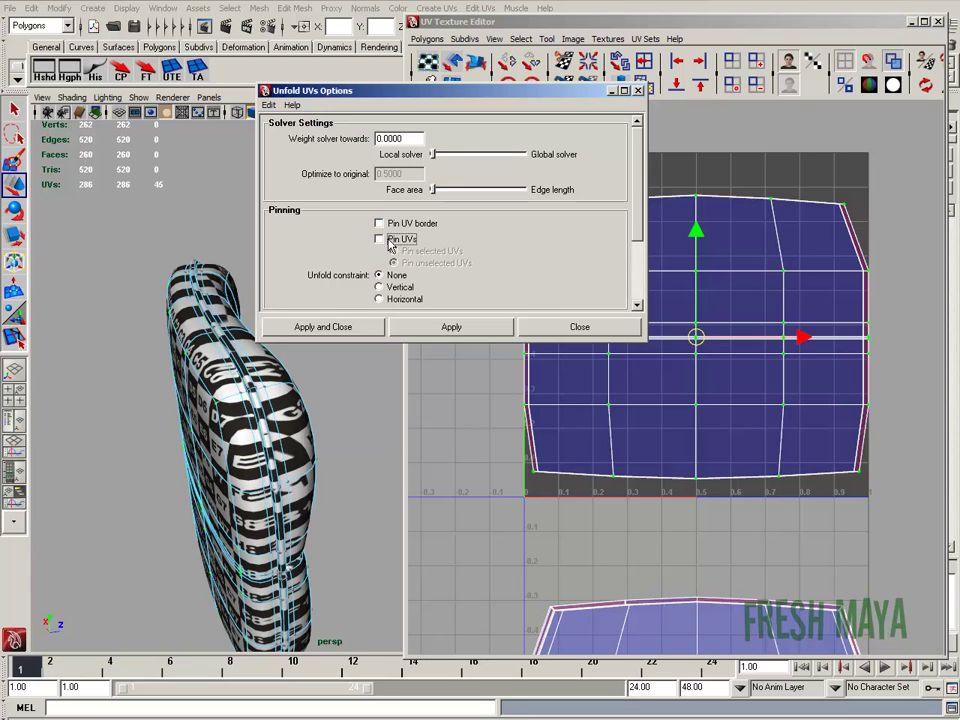
pyautogui.click(389, 242)
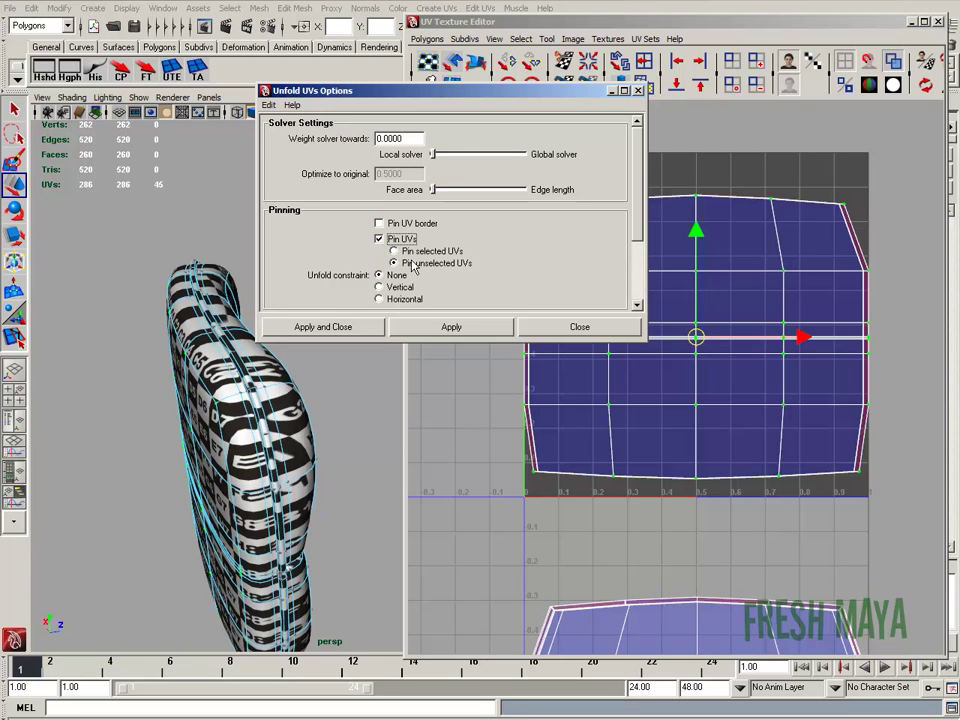
pyautogui.click(393, 252)
pyautogui.click(323, 327)
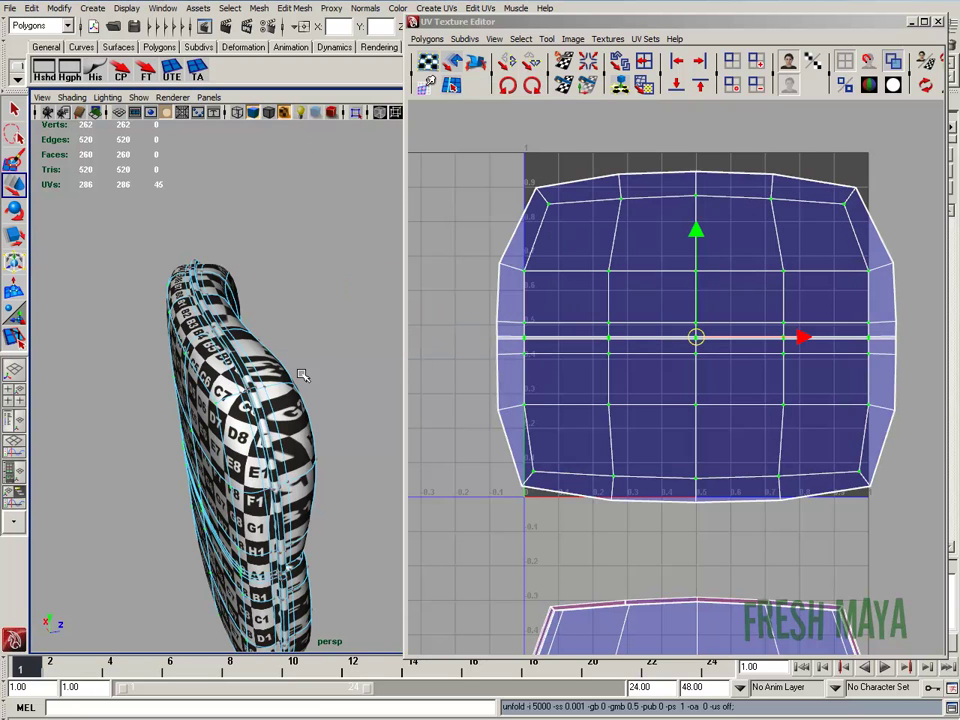
# Inspect the checker pattern on the unfolded sides and corners of the cushion's back half
pyautogui.keyDown('alt'); pyautogui.moveTo(331, 440); pyautogui.dragTo(219, 421, button='right'); pyautogui.keyUp('alt')
pyautogui.keyDown('alt'); pyautogui.moveTo(219, 421); pyautogui.dragTo(270, 425); pyautogui.keyUp('alt')
pyautogui.keyDown('alt'); pyautogui.moveTo(150, 441); pyautogui.dragTo(240, 420, button='right'); pyautogui.keyUp('alt')
pyautogui.keyDown('alt'); pyautogui.moveTo(220, 400); pyautogui.dragTo(222, 430); pyautogui.keyUp('alt')
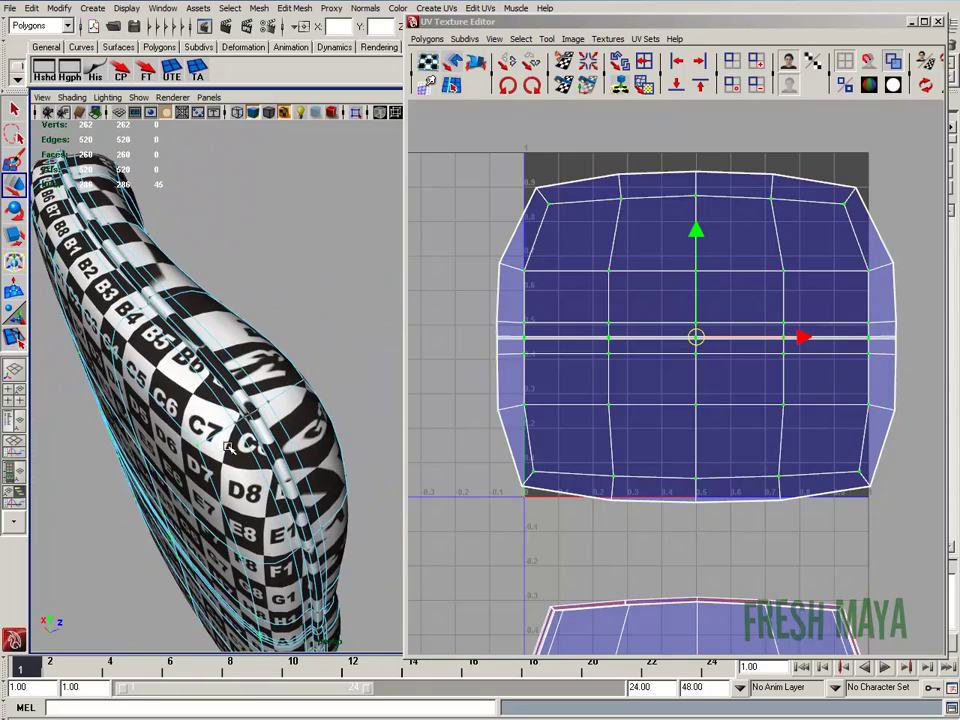
pyautogui.keyDown('alt'); pyautogui.moveTo(244, 478); pyautogui.dragTo(247, 323); pyautogui.keyUp('alt')
pyautogui.keyDown('alt'); pyautogui.moveTo(268, 471); pyautogui.dragTo(331, 447); pyautogui.keyUp('alt')
pyautogui.keyDown('alt'); pyautogui.moveTo(198, 476); pyautogui.dragTo(474, 425); pyautogui.keyUp('alt')
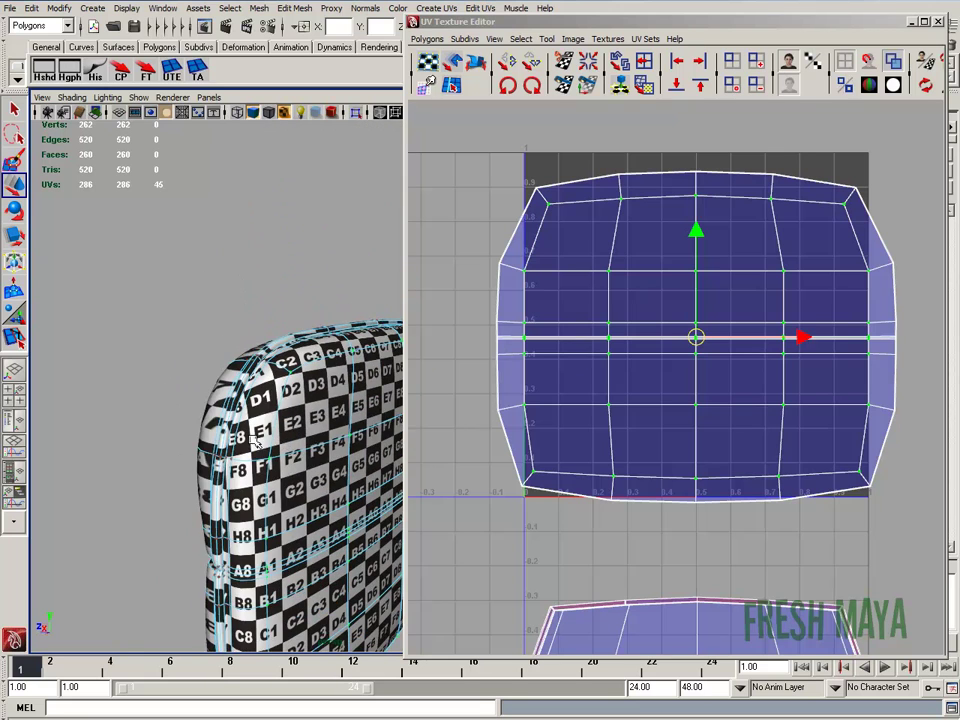
pyautogui.keyDown('alt'); pyautogui.moveTo(294, 438); pyautogui.dragTo(214, 367); pyautogui.keyUp('alt')
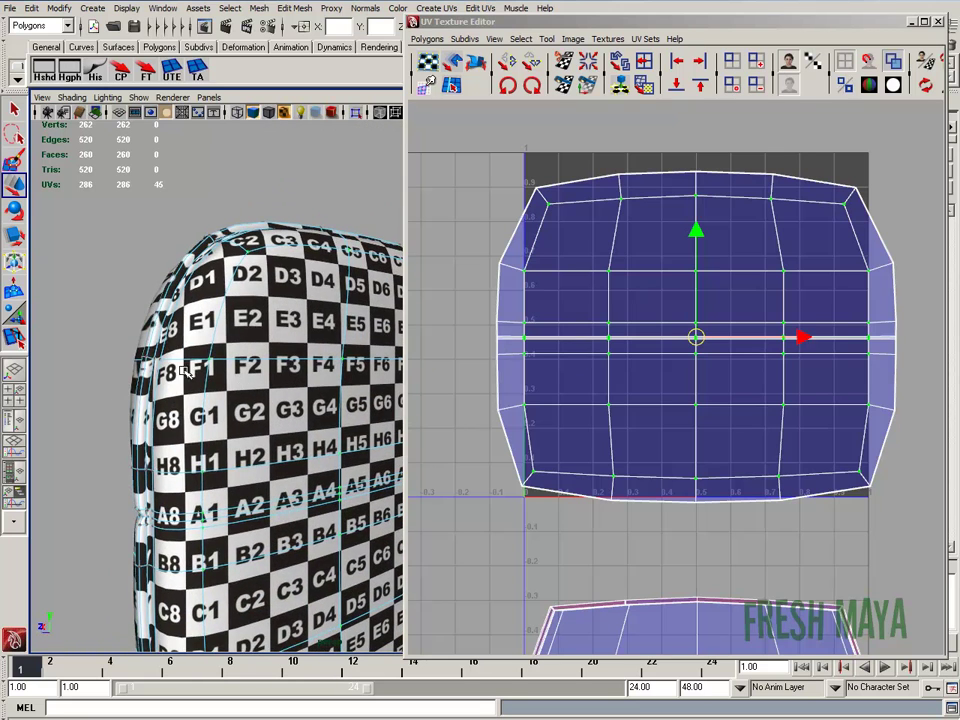
# Move the upper and lower border UVs on both sides of the back shell vertically to line up with the inner horizontal rows
pyautogui.click(503, 270)
pyautogui.moveTo(500, 226); pyautogui.dragTo(519, 218)
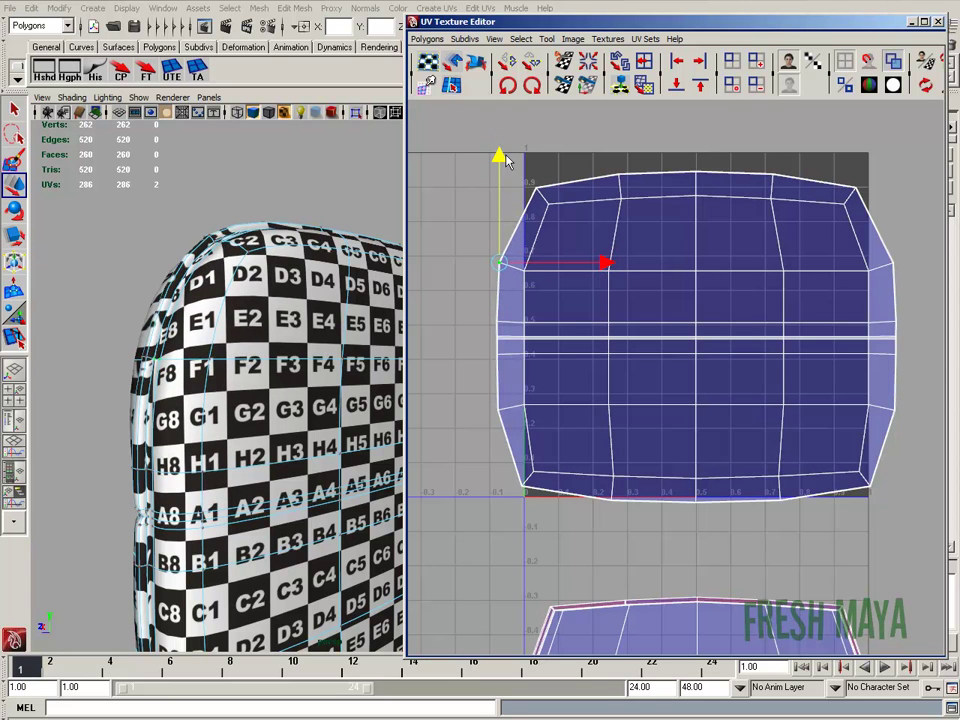
pyautogui.moveTo(507, 160); pyautogui.dragTo(507, 186)
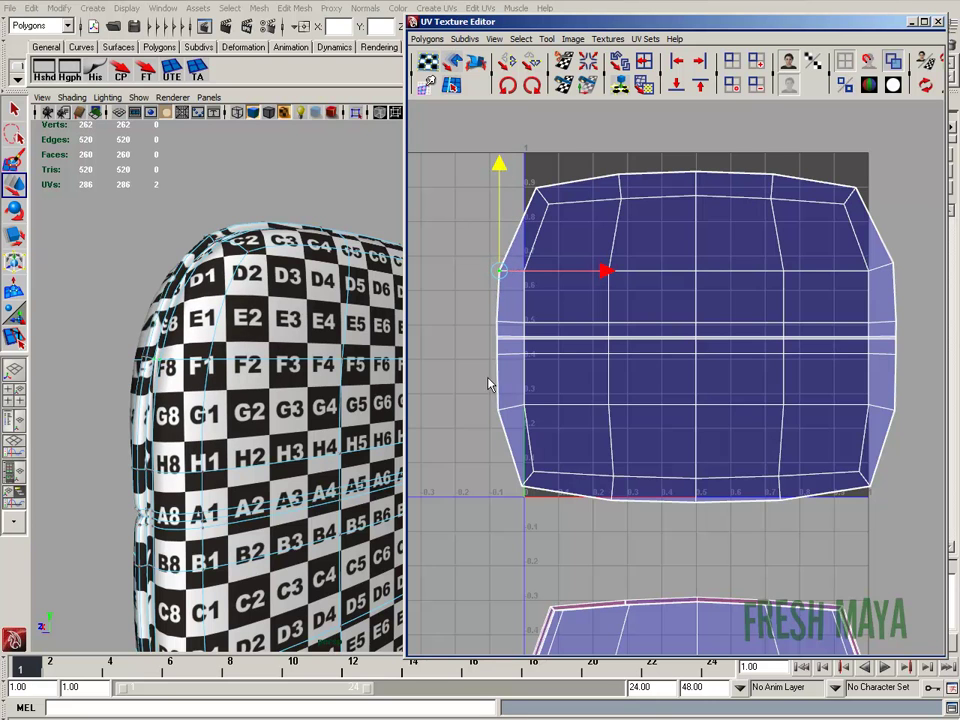
pyautogui.moveTo(506, 418); pyautogui.dragTo(498, 372)
pyautogui.keyDown('alt'); pyautogui.moveTo(779, 377); pyautogui.dragTo(711, 382, button='middle'); pyautogui.keyUp('alt')
pyautogui.click(826, 273)
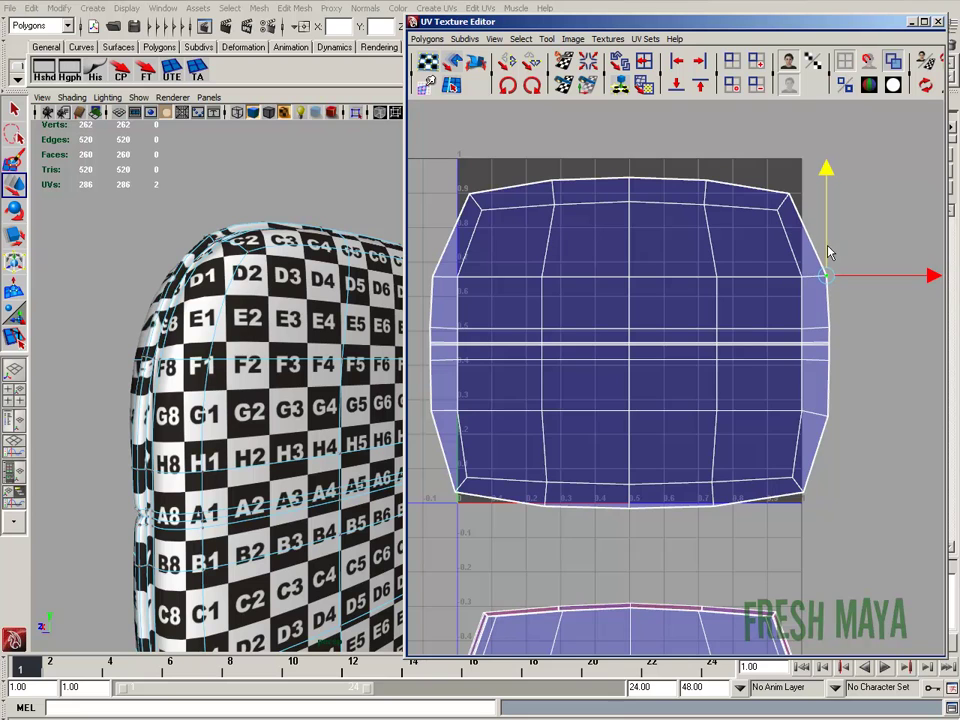
pyautogui.click(827, 410)
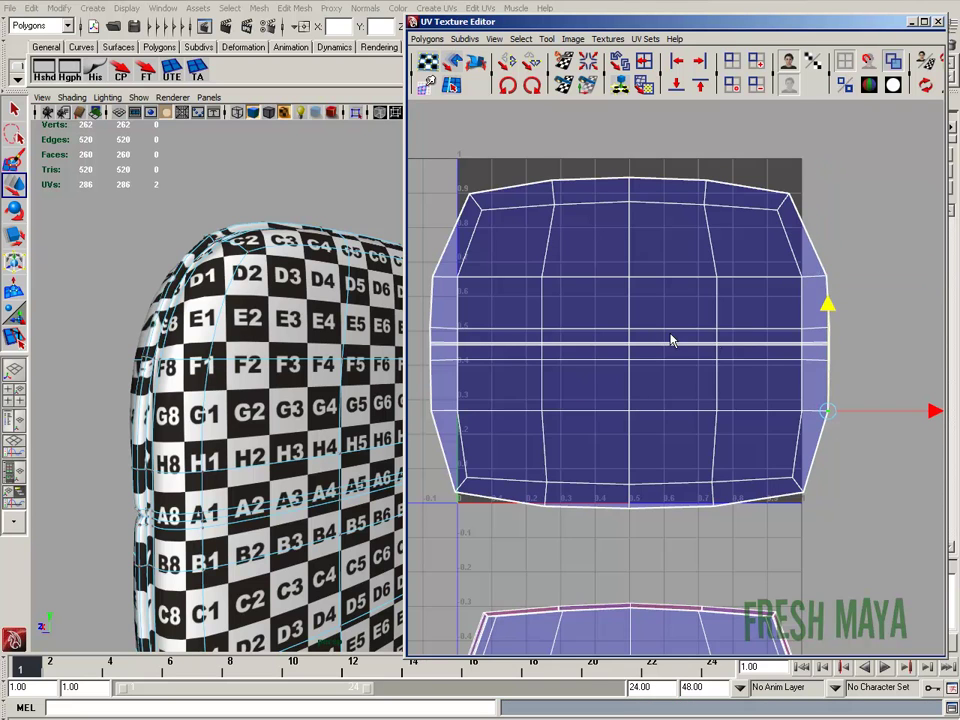
# Shift the border UVs along the back shell's top and bottom edges horizontally to line up with the inner vertical columns
pyautogui.keyDown('alt'); pyautogui.moveTo(718, 347); pyautogui.dragTo(572, 268, button='middle'); pyautogui.keyUp('alt')
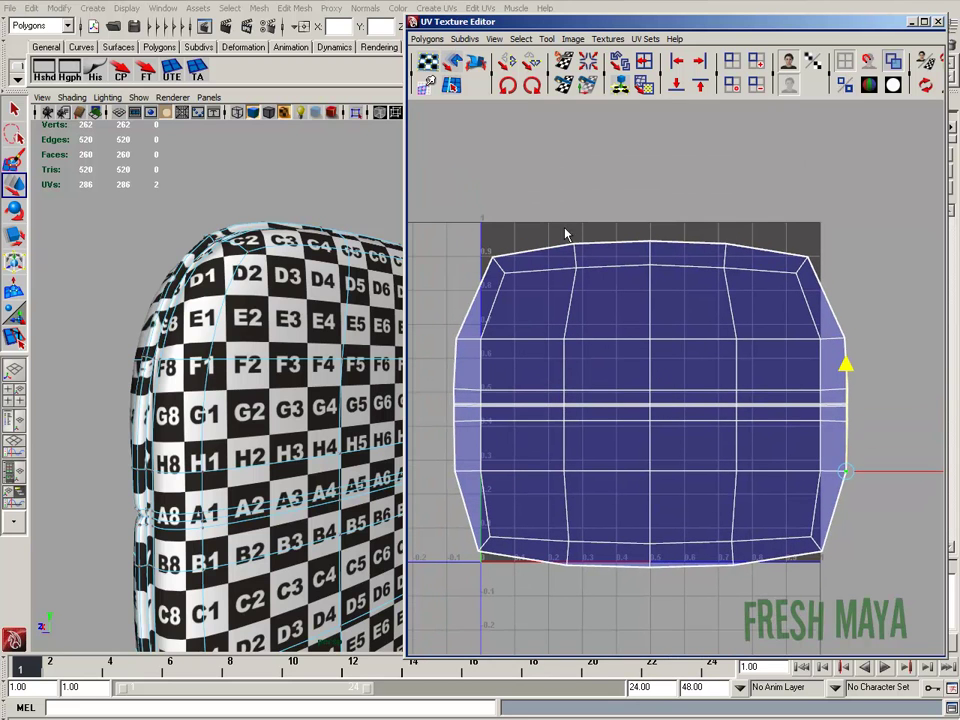
pyautogui.keyDown('alt'); pyautogui.moveTo(388, 322); pyautogui.dragTo(294, 339); pyautogui.keyUp('alt')
pyautogui.moveTo(552, 234); pyautogui.dragTo(608, 249)
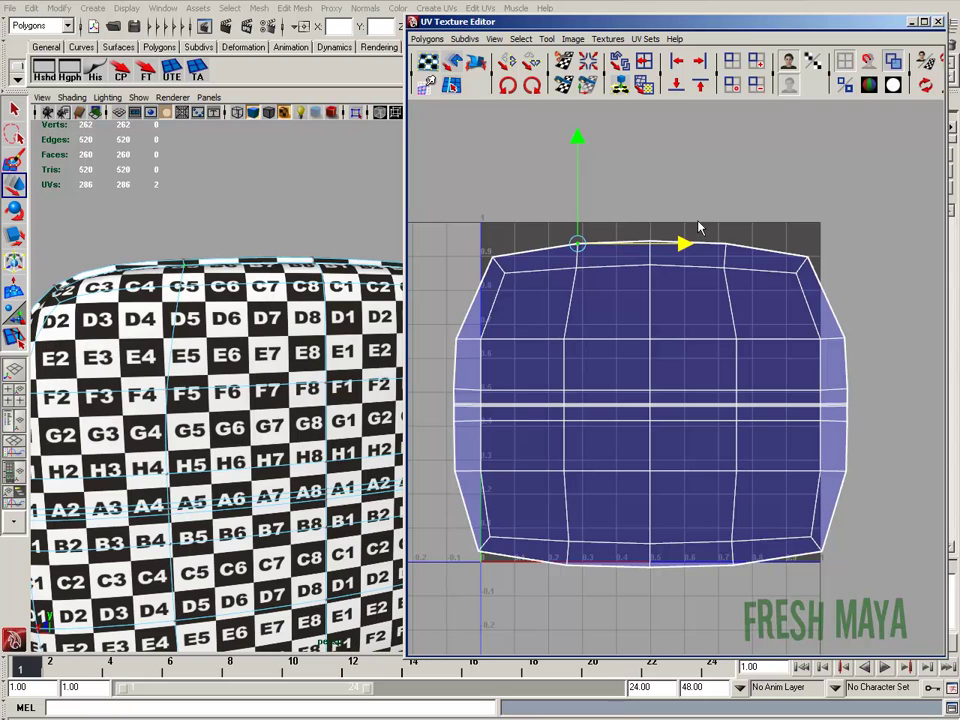
pyautogui.moveTo(752, 250); pyautogui.dragTo(756, 248)
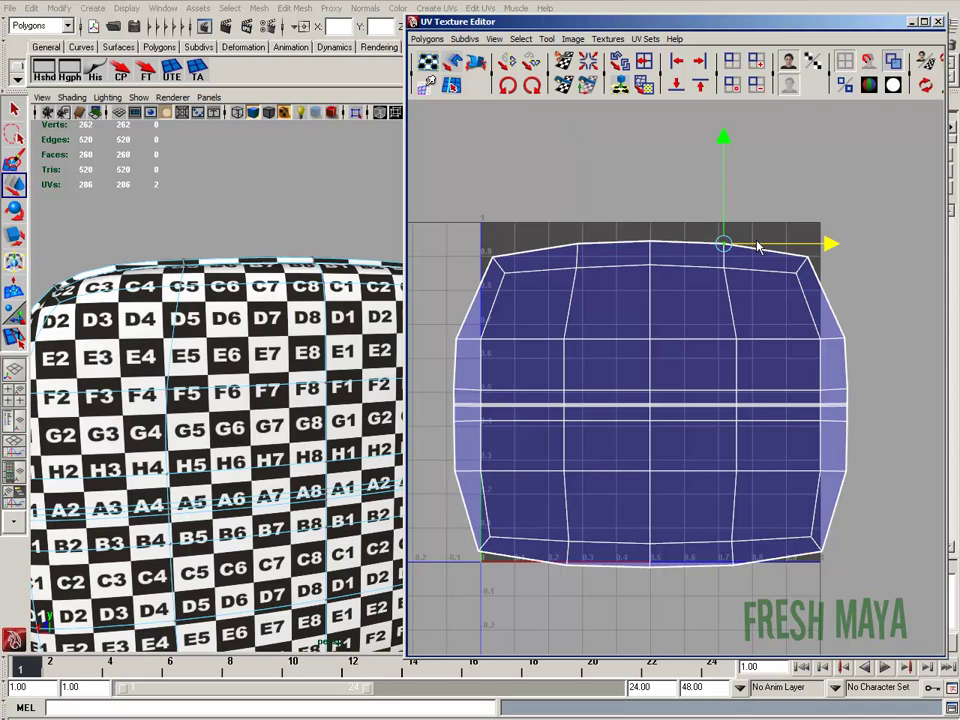
pyautogui.keyDown('alt'); pyautogui.moveTo(589, 512); pyautogui.dragTo(603, 391, button='middle'); pyautogui.keyUp('alt')
pyautogui.moveTo(572, 438); pyautogui.dragTo(597, 449)
pyautogui.click(602, 445)
pyautogui.click(742, 441)
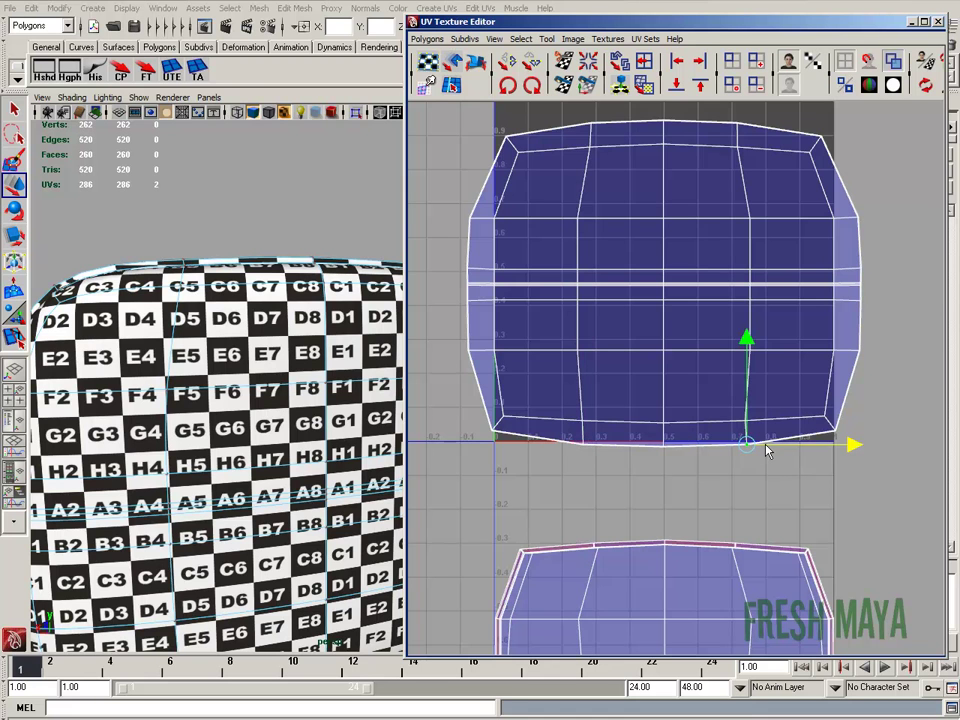
# Move the column of border UVs on the back shell's left side slightly inward to even out the side checkers
pyautogui.keyDown('alt'); pyautogui.moveTo(742, 354); pyautogui.dragTo(656, 406, button='right'); pyautogui.keyUp('alt')
pyautogui.keyDown('alt'); pyautogui.moveTo(656, 406); pyautogui.dragTo(705, 411, button='middle'); pyautogui.keyUp('alt')
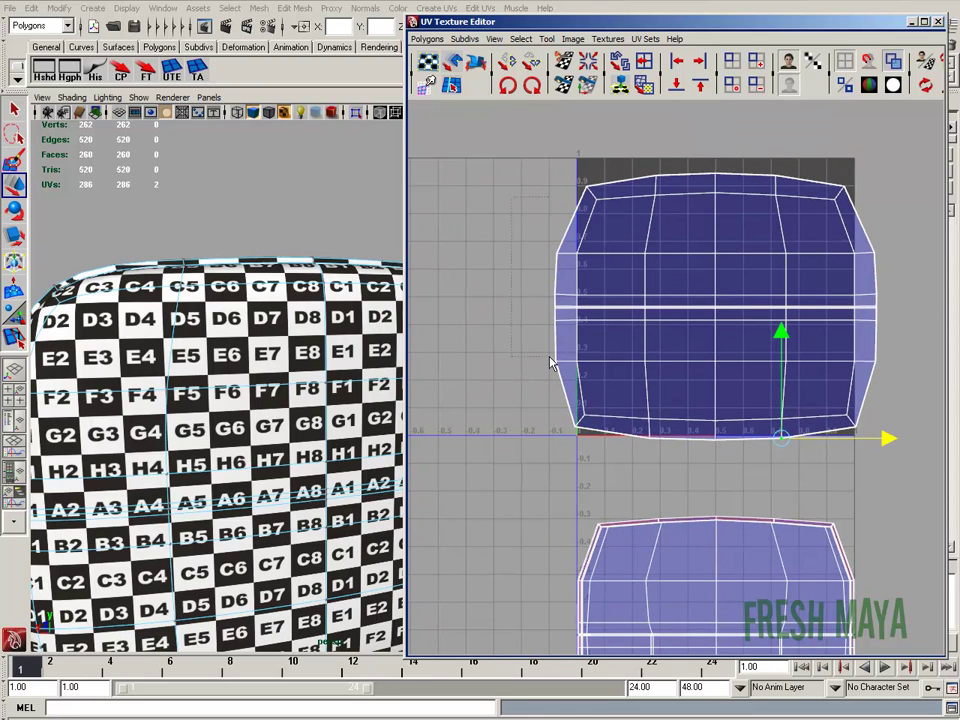
pyautogui.moveTo(568, 401); pyautogui.dragTo(570, 404)
pyautogui.keyDown('alt'); pyautogui.moveTo(182, 400); pyautogui.dragTo(250, 407); pyautogui.keyUp('alt')
pyautogui.keyDown('alt'); pyautogui.moveTo(250, 407); pyautogui.dragTo(200, 450, button='right'); pyautogui.keyUp('alt')
pyautogui.keyDown('alt'); pyautogui.moveTo(200, 450); pyautogui.dragTo(217, 317, button='middle'); pyautogui.keyUp('alt')
pyautogui.keyDown('alt'); pyautogui.moveTo(217, 317); pyautogui.dragTo(296, 356, button='right'); pyautogui.keyUp('alt')
pyautogui.keyDown('alt'); pyautogui.moveTo(300, 362); pyautogui.dragTo(304, 388); pyautogui.keyUp('alt')
pyautogui.keyDown('alt'); pyautogui.moveTo(327, 383); pyautogui.dragTo(290, 385, button='right'); pyautogui.keyUp('alt')
pyautogui.moveTo(290, 385)
pyautogui.keyDown('alt'); pyautogui.mouseDown()
pyautogui.moveTo(247, 389)
pyautogui.moveTo(280, 388)
pyautogui.mouseUp(); pyautogui.keyUp('alt')
pyautogui.keyDown('alt'); pyautogui.moveTo(172, 390); pyautogui.dragTo(208, 398, button='right'); pyautogui.keyUp('alt')
pyautogui.keyDown('alt'); pyautogui.moveTo(208, 398); pyautogui.dragTo(255, 392); pyautogui.keyUp('alt')
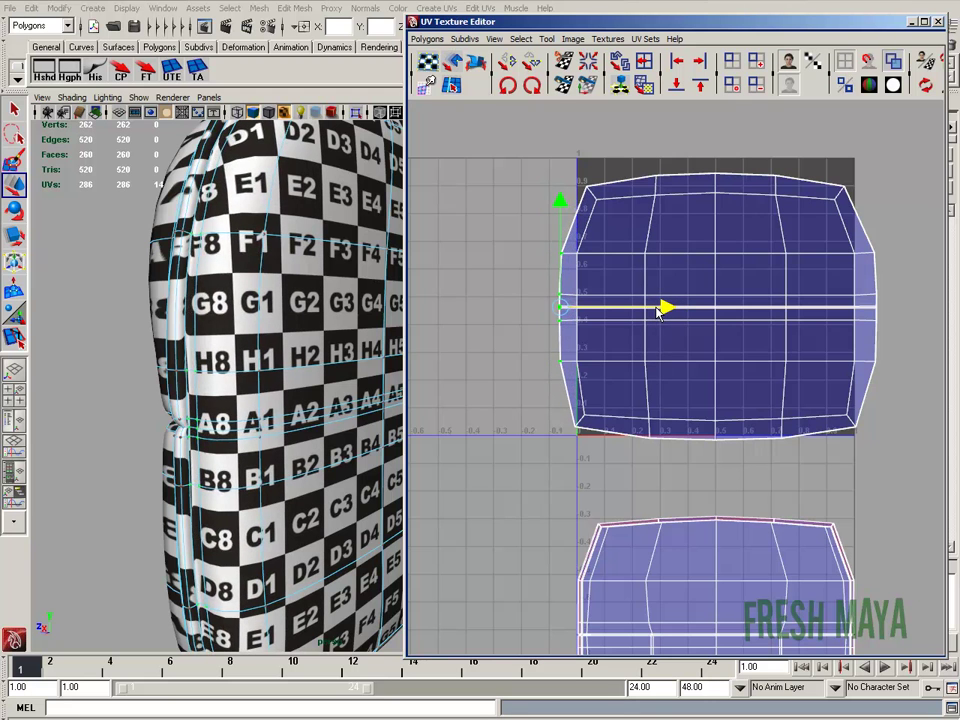
pyautogui.keyDown('alt'); pyautogui.moveTo(308, 180); pyautogui.dragTo(281, 306, button='middle'); pyautogui.keyUp('alt')
pyautogui.moveTo(281, 306)
pyautogui.keyDown('alt'); pyautogui.mouseDown()
pyautogui.moveTo(268, 360)
pyautogui.moveTo(274, 315)
pyautogui.mouseUp(); pyautogui.keyUp('alt')
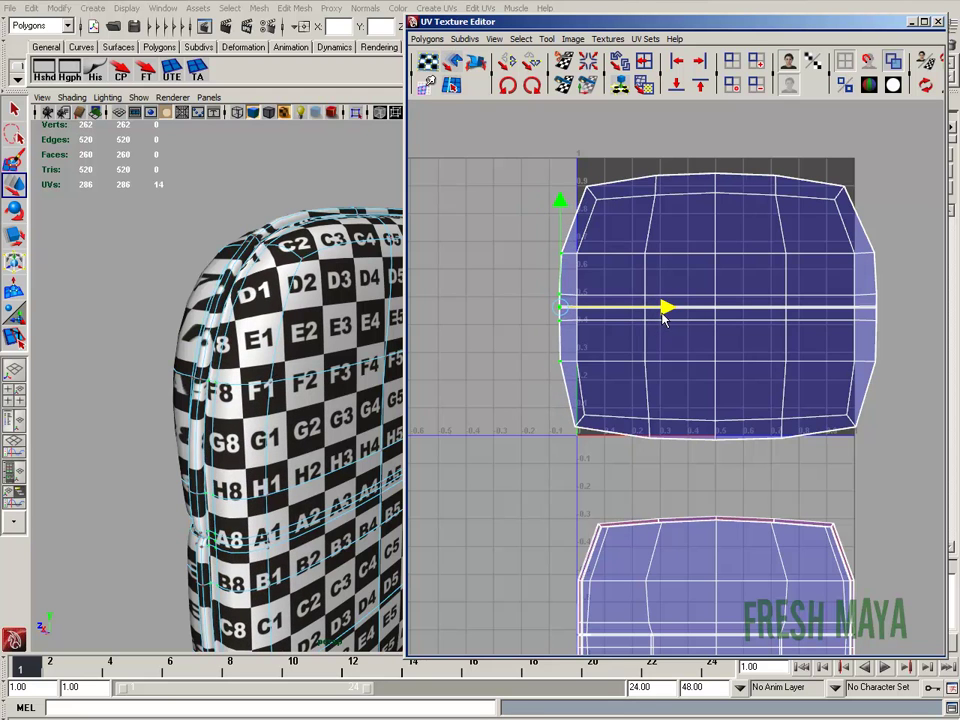
# Move the column of border UVs on the back shell's right side slightly inward to match the left side
pyautogui.keyDown('alt'); pyautogui.moveTo(240, 388); pyautogui.dragTo(290, 342); pyautogui.keyUp('alt')
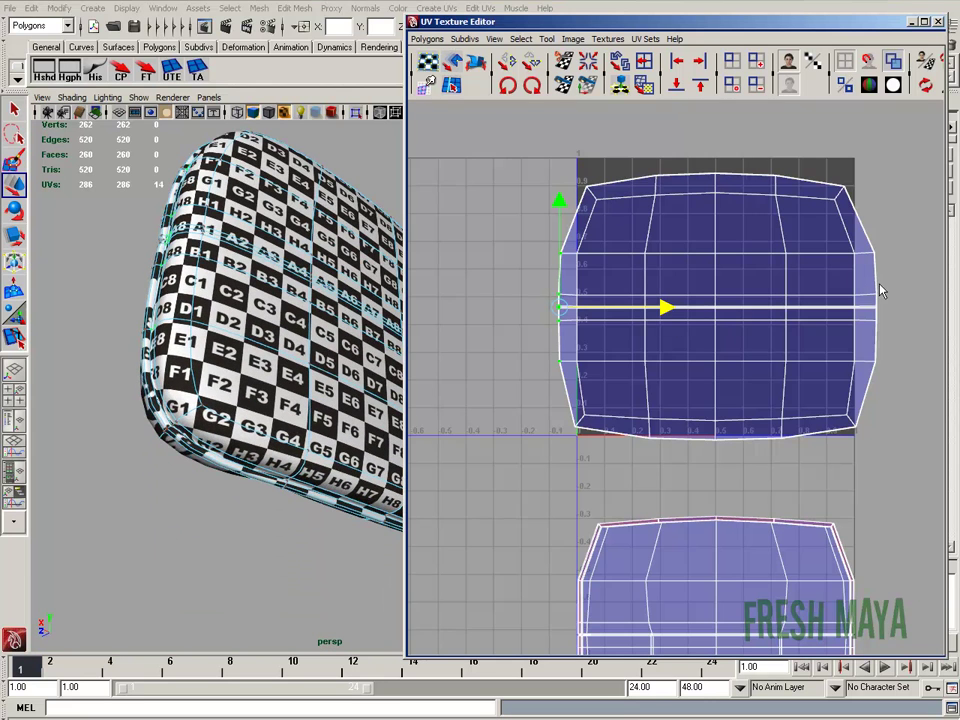
pyautogui.keyDown('alt'); pyautogui.moveTo(888, 289); pyautogui.dragTo(803, 297, button='middle'); pyautogui.keyUp('alt')
pyautogui.moveTo(790, 378); pyautogui.dragTo(791, 378)
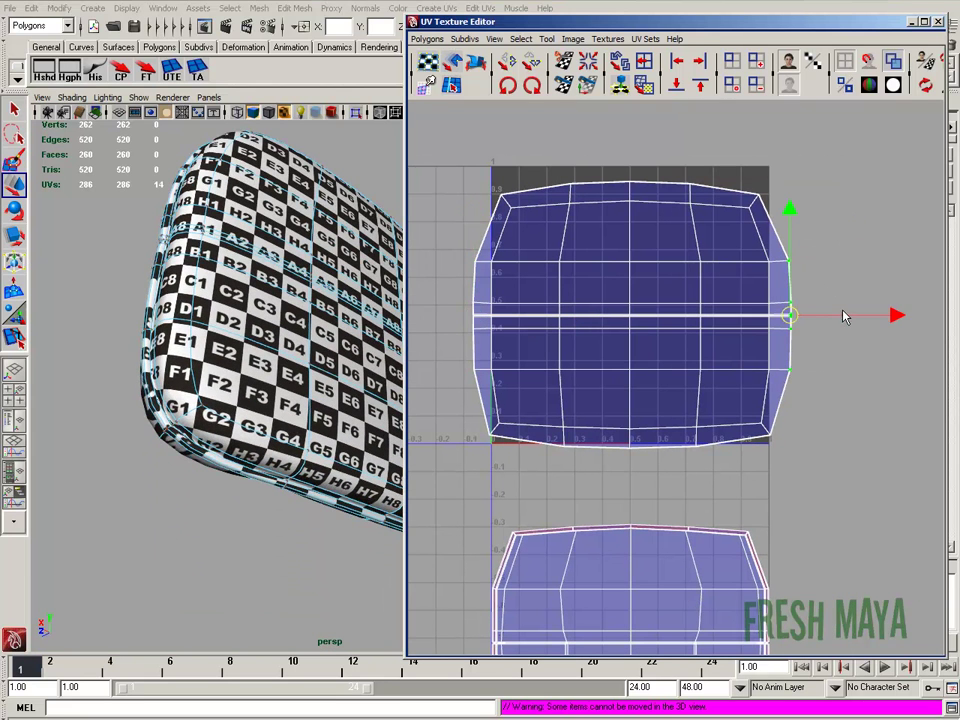
pyautogui.moveTo(843, 317); pyautogui.dragTo(841, 319)
pyautogui.keyDown('alt'); pyautogui.moveTo(724, 420); pyautogui.dragTo(739, 388, button='middle'); pyautogui.keyUp('alt')
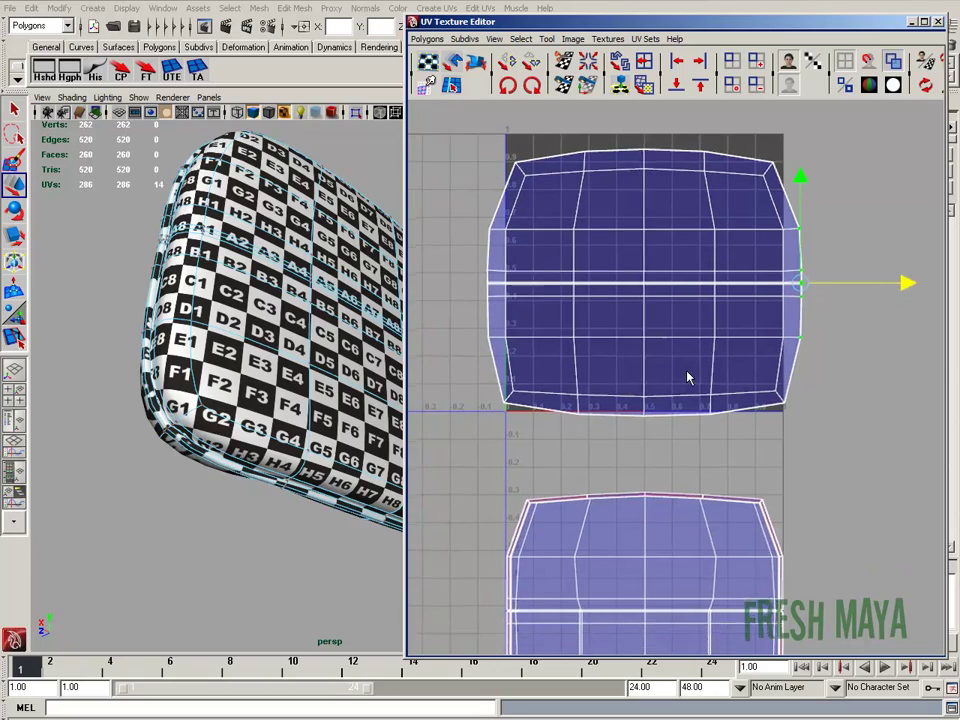
# Lower the middle border UVs along the back shell's top edge slightly to reduce checker distortion on the cushion's top
pyautogui.keyDown('alt'); pyautogui.moveTo(739, 388); pyautogui.dragTo(656, 382, button='right'); pyautogui.keyUp('alt')
pyautogui.keyDown('alt'); pyautogui.moveTo(298, 260); pyautogui.dragTo(256, 388); pyautogui.keyUp('alt')
pyautogui.keyDown('alt'); pyautogui.moveTo(256, 388); pyautogui.dragTo(283, 385, button='right'); pyautogui.keyUp('alt')
pyautogui.keyDown('alt'); pyautogui.moveTo(283, 385); pyautogui.dragTo(330, 424, button='middle'); pyautogui.keyUp('alt')
pyautogui.keyDown('alt'); pyautogui.moveTo(330, 424); pyautogui.dragTo(283, 414); pyautogui.keyUp('alt')
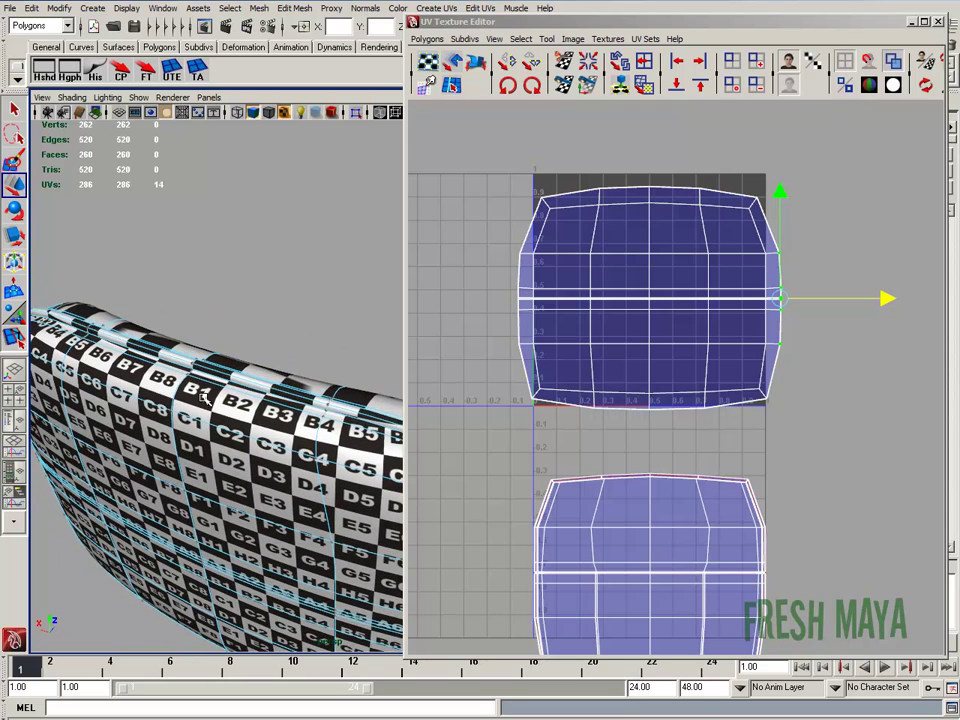
pyautogui.keyDown('alt'); pyautogui.moveTo(345, 405); pyautogui.dragTo(305, 388); pyautogui.keyUp('alt')
pyautogui.moveTo(516, 147); pyautogui.dragTo(675, 187)
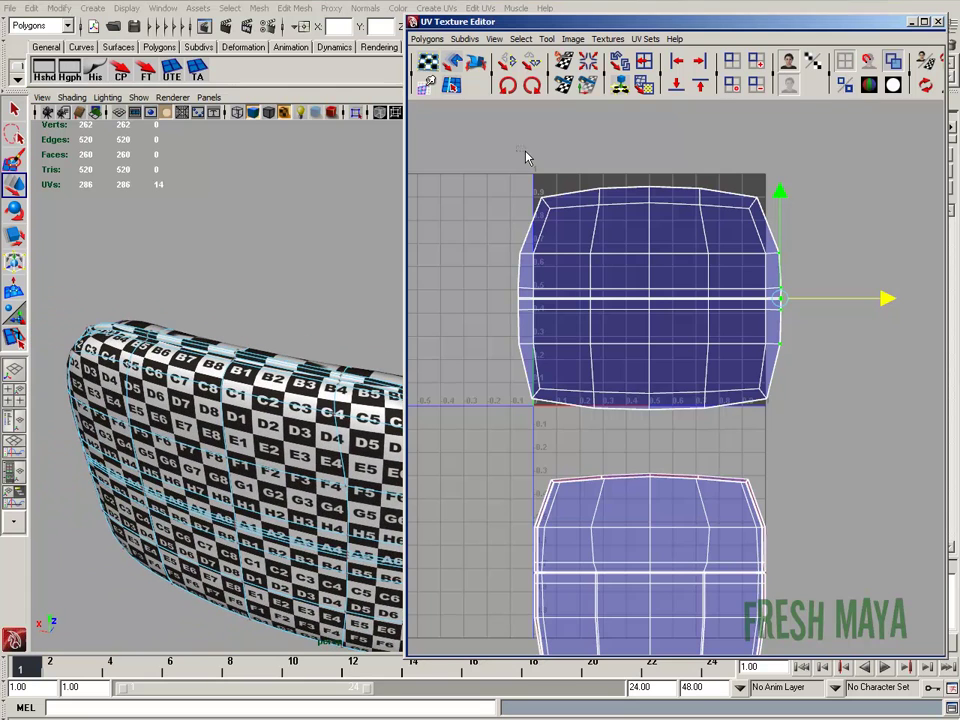
pyautogui.moveTo(757, 201); pyautogui.dragTo(757, 201)
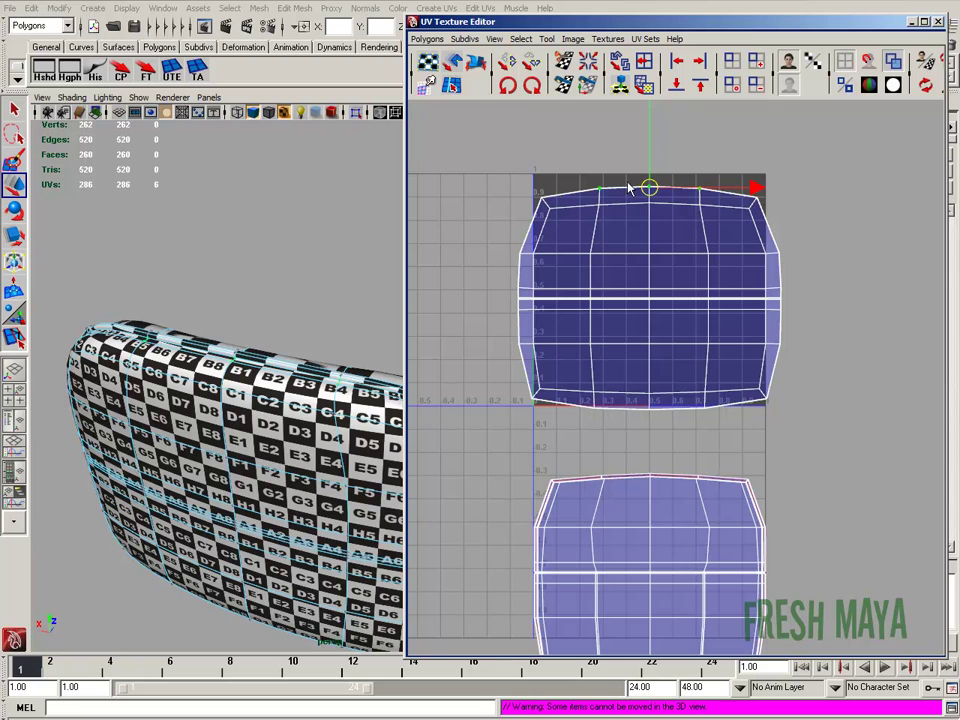
pyautogui.click(650, 140)
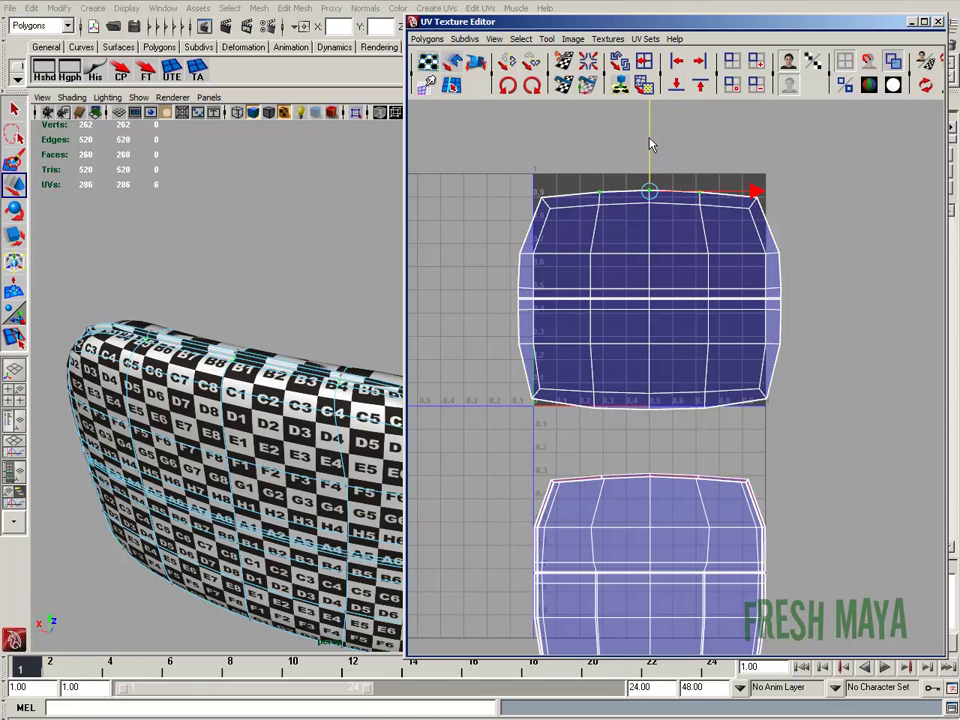
# Raise the middle border UVs along the back shell's bottom edge slightly toward the shell
pyautogui.keyDown('alt'); pyautogui.moveTo(662, 366); pyautogui.dragTo(660, 270, button='middle'); pyautogui.keyUp('alt')
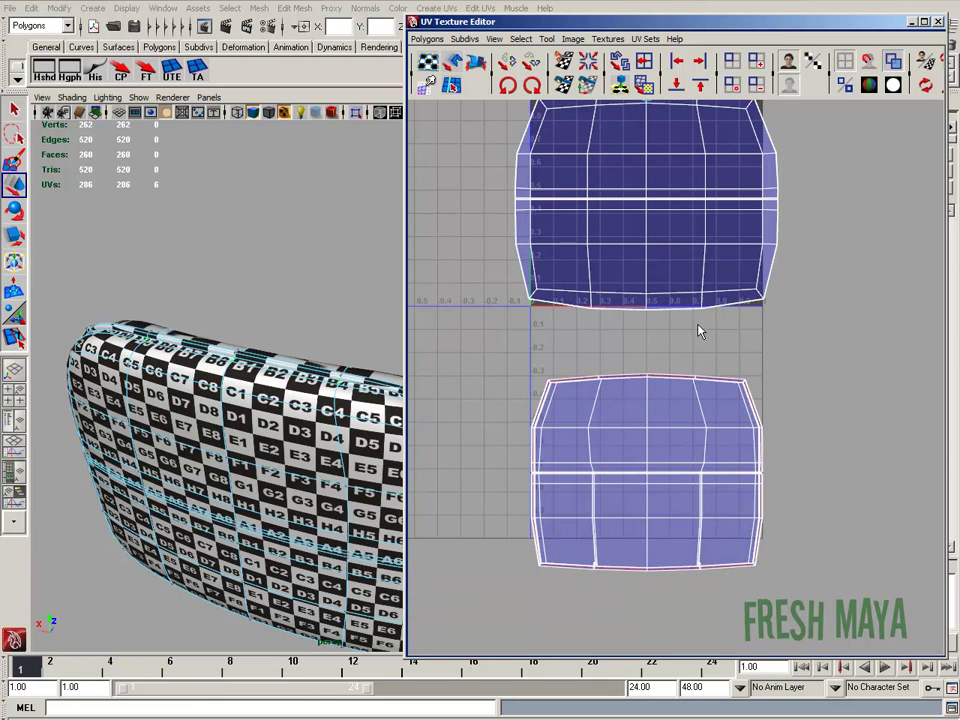
pyautogui.moveTo(585, 307); pyautogui.dragTo(585, 307)
pyautogui.moveTo(648, 268); pyautogui.dragTo(648, 265)
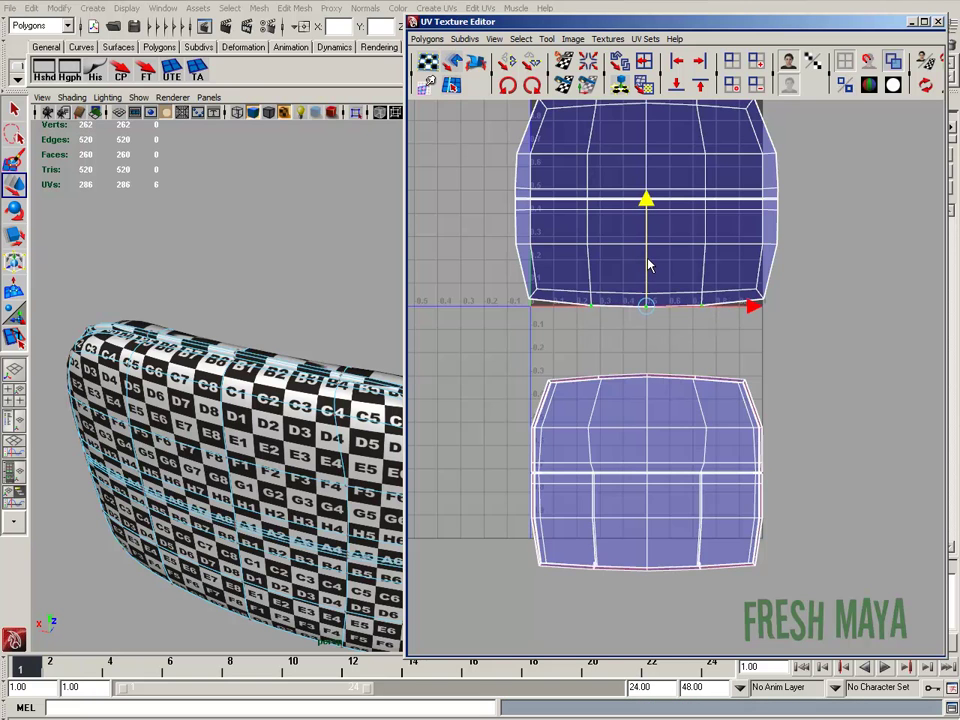
pyautogui.keyDown('alt'); pyautogui.moveTo(676, 229); pyautogui.dragTo(679, 259, button='middle'); pyautogui.keyUp('alt')
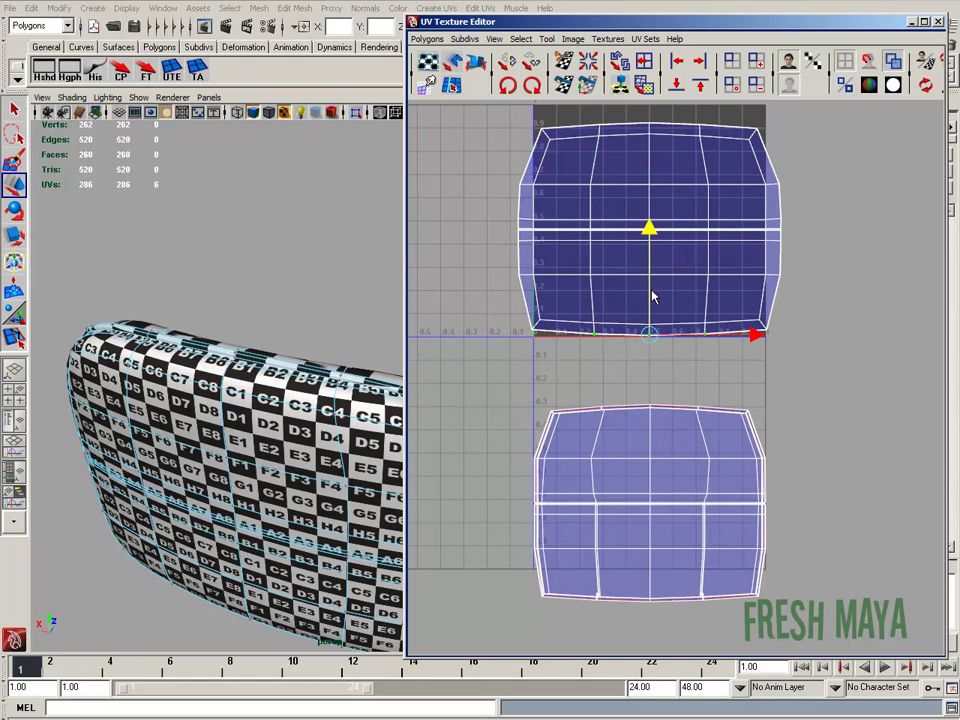
# Deselect the UVs and examine the front shell's layout and the checker stretching on the cushion's front side
pyautogui.scroll(-2, 811, 250)
pyautogui.scroll(-2, 815, 240)
pyautogui.keyDown('alt'); pyautogui.moveTo(666, 283); pyautogui.dragTo(677, 256, button='middle'); pyautogui.keyUp('alt')
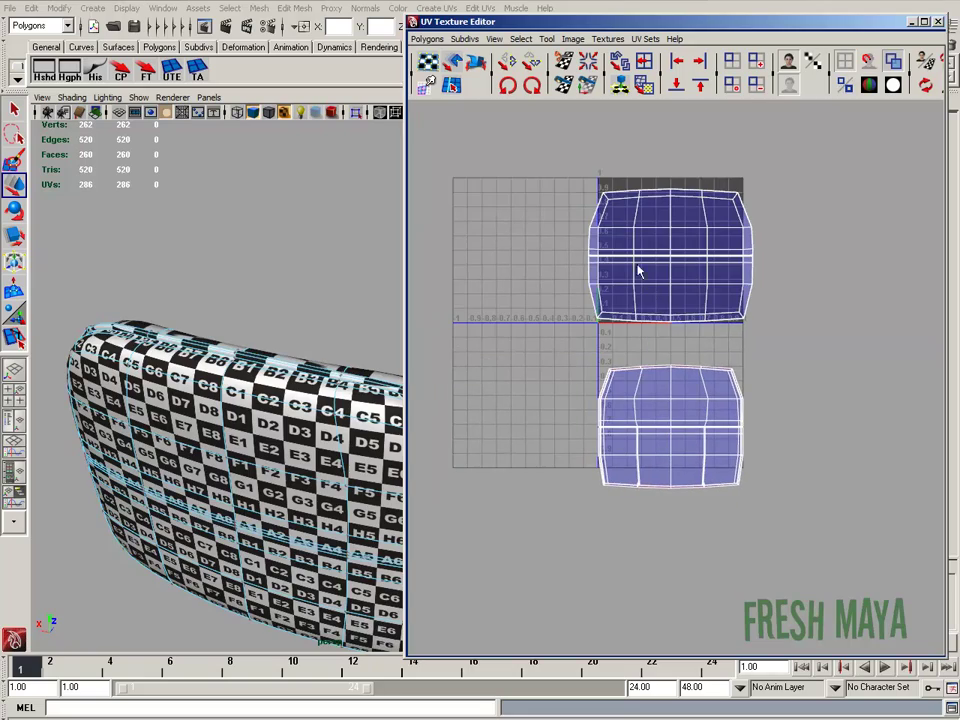
pyautogui.keyDown('alt'); pyautogui.moveTo(290, 500); pyautogui.dragTo(255, 452); pyautogui.keyUp('alt')
pyautogui.keyDown('alt'); pyautogui.moveTo(255, 452); pyautogui.dragTo(238, 428, button='right'); pyautogui.keyUp('alt')
pyautogui.keyDown('alt'); pyautogui.moveTo(240, 425); pyautogui.dragTo(178, 375); pyautogui.keyUp('alt')
pyautogui.keyDown('alt'); pyautogui.moveTo(561, 397); pyautogui.dragTo(670, 423, button='right'); pyautogui.keyUp('alt')
pyautogui.keyDown('alt'); pyautogui.moveTo(670, 423); pyautogui.dragTo(704, 373, button='middle'); pyautogui.keyUp('alt')
pyautogui.keyDown('alt'); pyautogui.moveTo(704, 373); pyautogui.dragTo(717, 407, button='right'); pyautogui.keyUp('alt')
pyautogui.moveTo(298, 352)
pyautogui.keyDown('alt'); pyautogui.mouseDown()
pyautogui.moveTo(150, 260)
pyautogui.moveTo(105, 245)
pyautogui.moveTo(240, 388)
pyautogui.moveTo(296, 348)
pyautogui.mouseUp(); pyautogui.keyUp('alt')
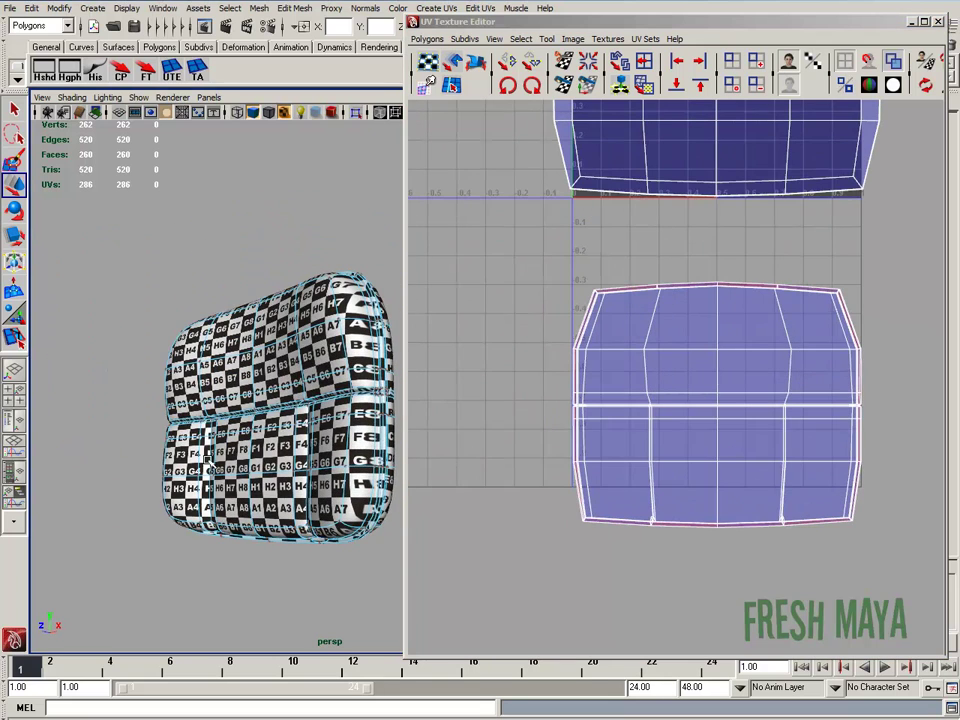
# Select the front shell's central UVs and add the front UVs along the cushion's upper right corner and top edge
pyautogui.click(719, 435)
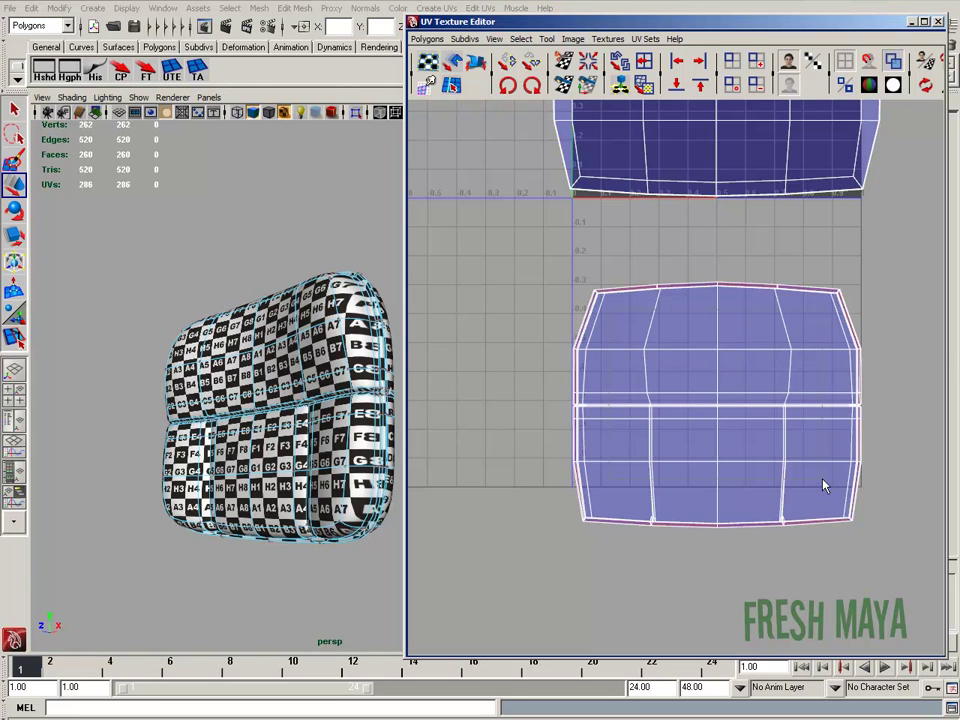
pyautogui.moveTo(614, 322); pyautogui.dragTo(823, 480)
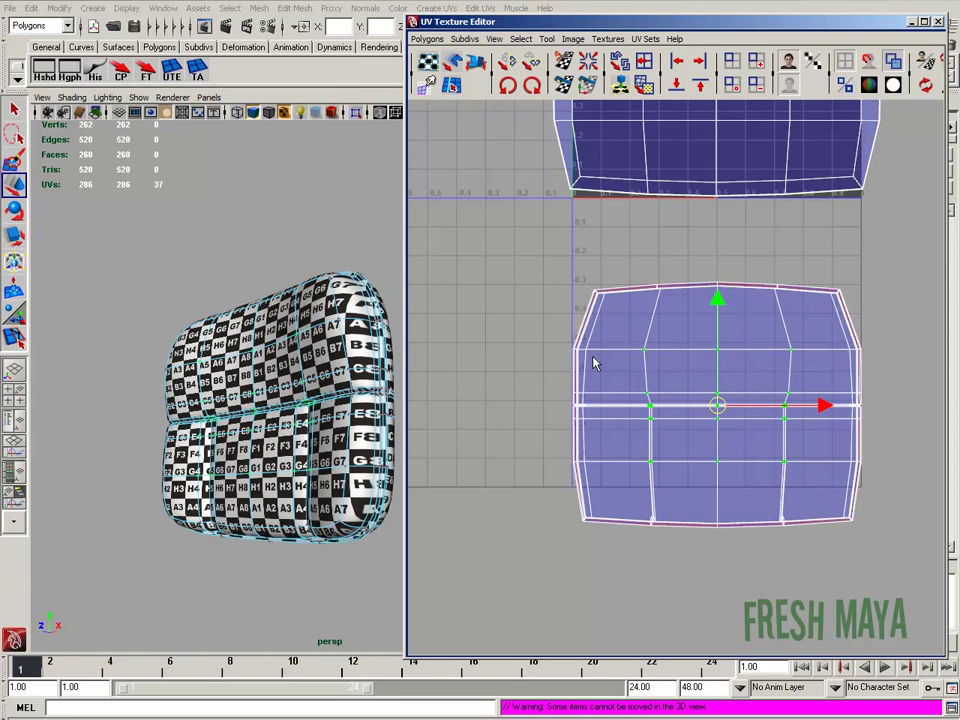
pyautogui.keyDown('alt'); pyautogui.moveTo(200, 362); pyautogui.dragTo(368, 422, button='right'); pyautogui.keyUp('alt')
pyautogui.keyDown('shift'); pyautogui.click(271, 318); pyautogui.keyUp('shift')
pyautogui.keyDown('alt'); pyautogui.moveTo(343, 336); pyautogui.dragTo(369, 392); pyautogui.keyUp('alt')
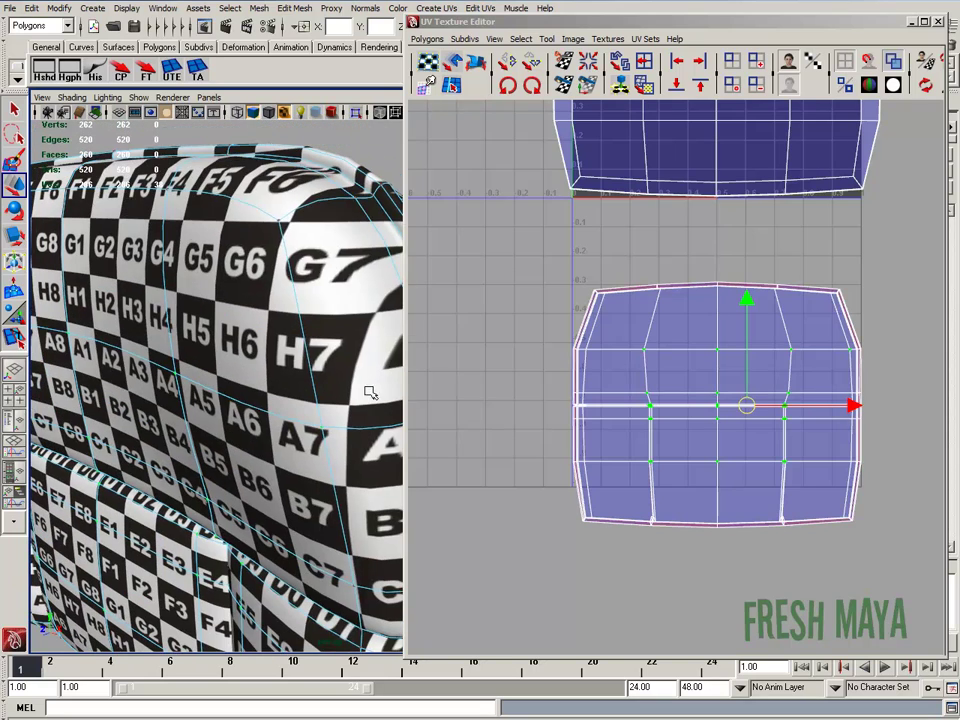
pyautogui.keyDown('shift'); pyautogui.click(279, 220); pyautogui.keyUp('shift')
pyautogui.keyDown('alt'); pyautogui.moveTo(279, 220); pyautogui.dragTo(281, 289); pyautogui.keyUp('alt')
pyautogui.keyDown('shift'); pyautogui.click(251, 238); pyautogui.keyUp('shift')
pyautogui.keyDown('alt'); pyautogui.moveTo(281, 289); pyautogui.dragTo(174, 317, button='right'); pyautogui.keyUp('alt')
pyautogui.keyDown('alt'); pyautogui.moveTo(174, 317); pyautogui.dragTo(268, 332); pyautogui.keyUp('alt')
pyautogui.keyDown('alt'); pyautogui.moveTo(268, 332); pyautogui.dragTo(400, 320, button='middle'); pyautogui.keyUp('alt')
pyautogui.keyDown('alt'); pyautogui.moveTo(312, 314); pyautogui.dragTo(392, 306, button='right'); pyautogui.keyUp('alt')
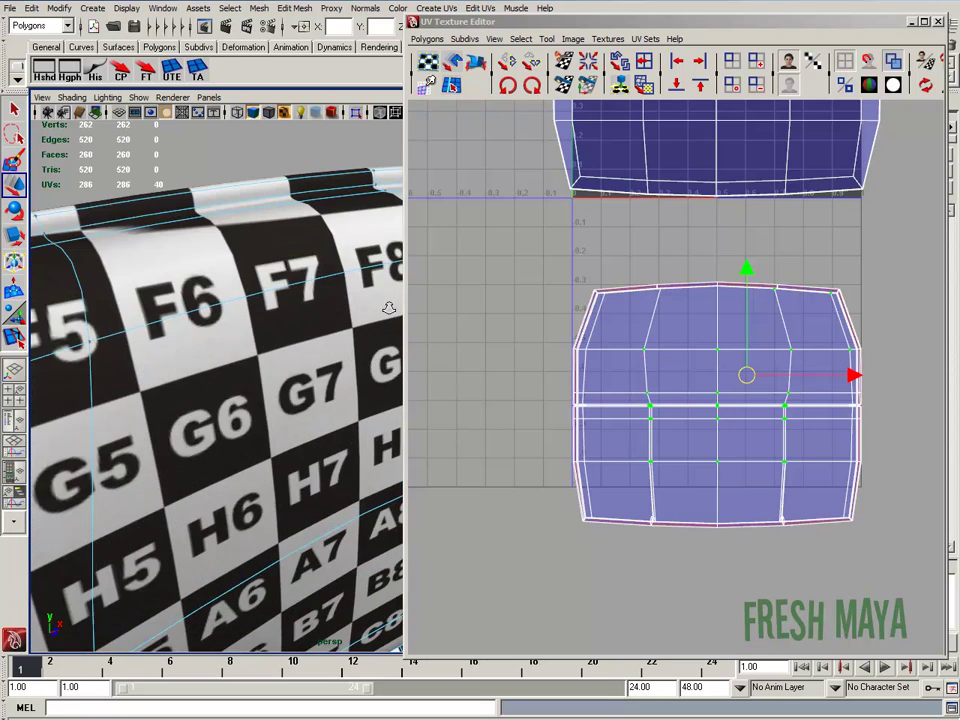
pyautogui.keyDown('alt'); pyautogui.moveTo(392, 306); pyautogui.dragTo(324, 304, button='middle'); pyautogui.keyUp('alt')
pyautogui.keyDown('shift'); pyautogui.click(347, 271); pyautogui.keyUp('shift')
# Add the front UVs at the cushion's upper left corner and down its left side to the selection
pyautogui.keyDown('alt'); pyautogui.moveTo(347, 271); pyautogui.dragTo(281, 318); pyautogui.keyUp('alt')
pyautogui.keyDown('shift'); pyautogui.click(217, 340); pyautogui.keyUp('shift')
pyautogui.keyDown('alt'); pyautogui.moveTo(217, 340); pyautogui.dragTo(244, 430); pyautogui.keyUp('alt')
pyautogui.keyDown('shift'); pyautogui.click(157, 327); pyautogui.keyUp('shift')
pyautogui.keyDown('shift'); pyautogui.click(227, 362); pyautogui.keyUp('shift')
pyautogui.keyDown('shift'); pyautogui.click(218, 440); pyautogui.keyUp('shift')
pyautogui.keyDown('alt'); pyautogui.moveTo(247, 485); pyautogui.dragTo(276, 360, button='middle'); pyautogui.keyUp('alt')
pyautogui.moveTo(276, 360)
pyautogui.keyDown('alt'); pyautogui.mouseDown()
pyautogui.moveTo(263, 333)
pyautogui.moveTo(285, 362)
pyautogui.mouseUp(); pyautogui.keyUp('alt')
pyautogui.keyDown('shift'); pyautogui.click(263, 333); pyautogui.keyUp('shift')
pyautogui.keyDown('shift'); pyautogui.click(297, 483); pyautogui.keyUp('shift')
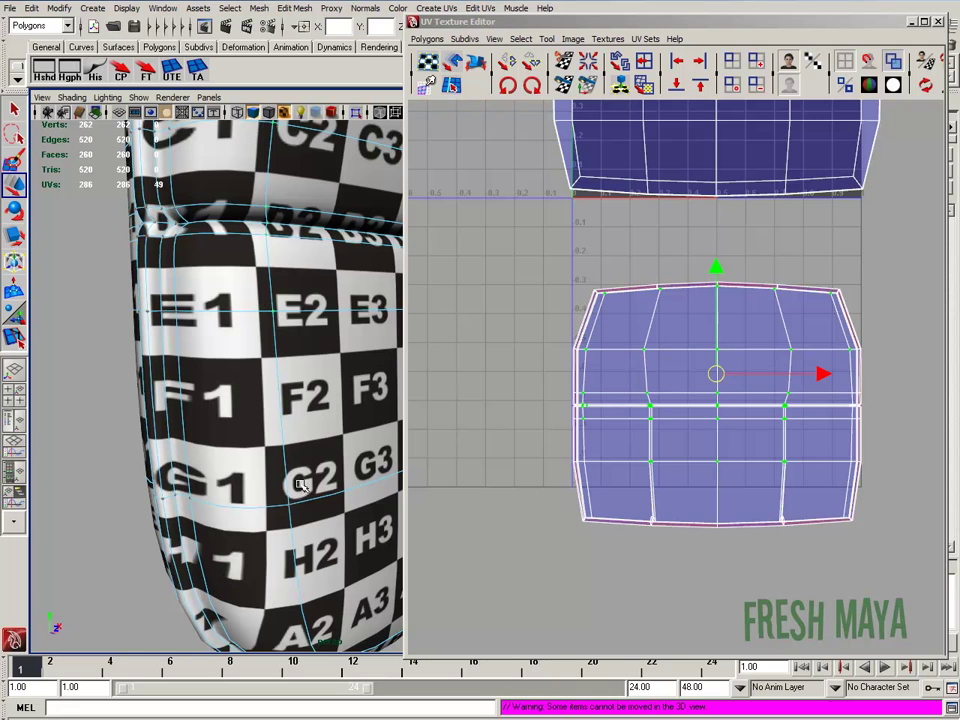
pyautogui.keyDown('shift'); pyautogui.click(290, 505); pyautogui.keyUp('shift')
# Extend the selection with the front UVs along the cushion's bottom edge, including those at the lower ends of both creases
pyautogui.keyDown('alt'); pyautogui.moveTo(290, 505); pyautogui.dragTo(225, 379); pyautogui.keyUp('alt')
pyautogui.keyDown('shift'); pyautogui.click(198, 440); pyautogui.keyUp('shift')
pyautogui.keyDown('alt'); pyautogui.moveTo(198, 440); pyautogui.dragTo(243, 400); pyautogui.keyUp('alt')
pyautogui.keyDown('shift'); pyautogui.click(213, 407); pyautogui.keyUp('shift')
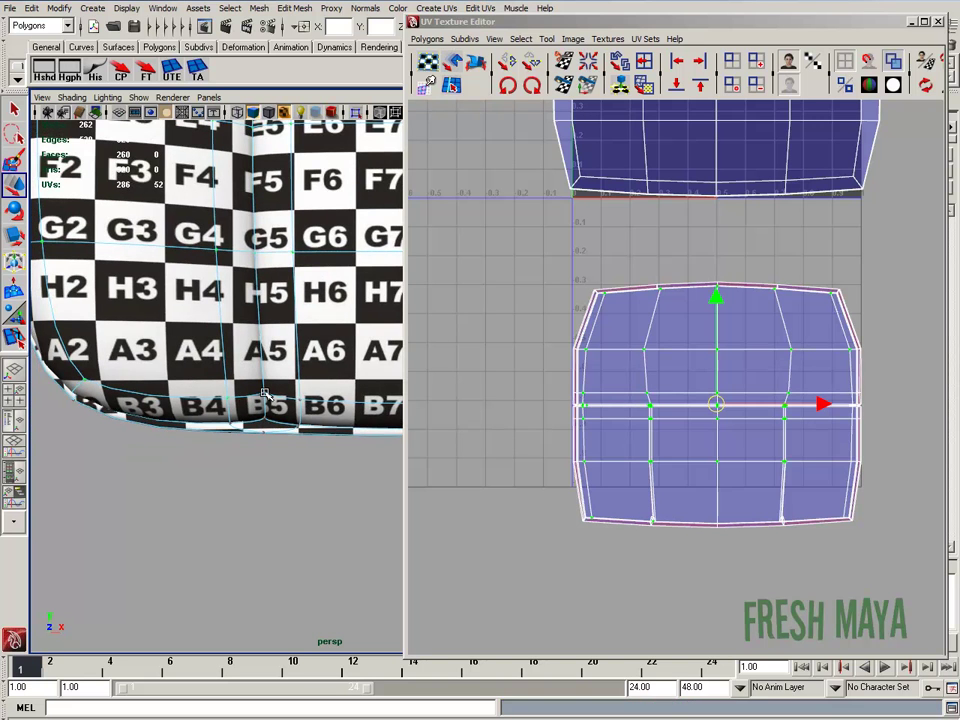
pyautogui.keyDown('shift'); pyautogui.click(308, 406); pyautogui.keyUp('shift')
pyautogui.keyDown('alt'); pyautogui.moveTo(302, 404); pyautogui.dragTo(246, 398); pyautogui.keyUp('alt')
pyautogui.keyDown('shift'); pyautogui.click(330, 383); pyautogui.keyUp('shift')
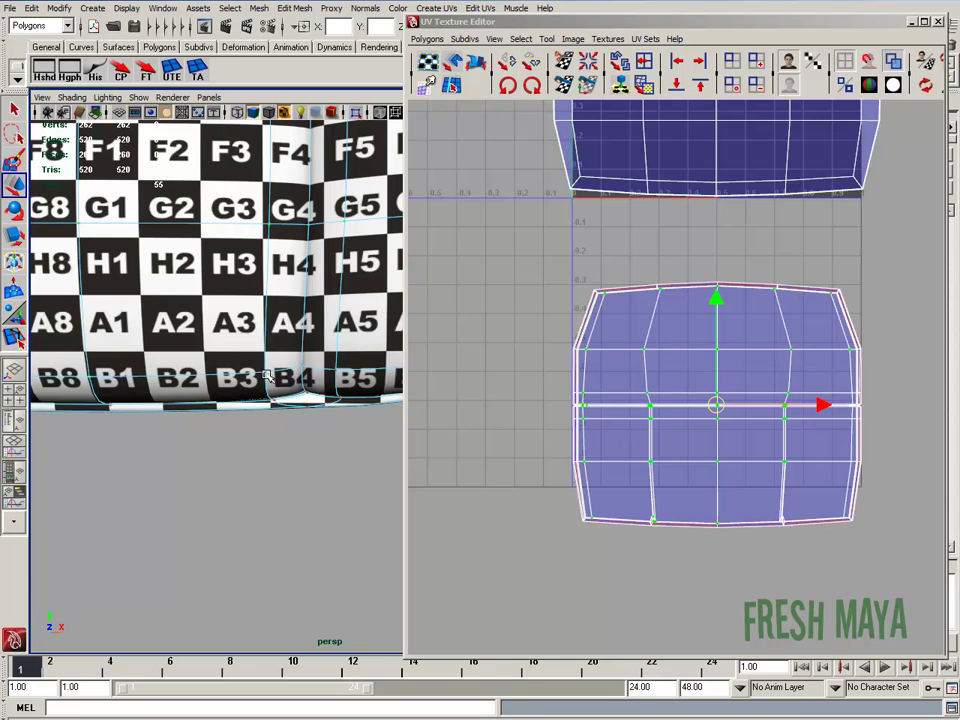
pyautogui.keyDown('shift'); pyautogui.click(309, 369); pyautogui.keyUp('shift')
pyautogui.keyDown('shift'); pyautogui.click(338, 369); pyautogui.keyUp('shift')
pyautogui.keyDown('alt'); pyautogui.moveTo(338, 369); pyautogui.dragTo(172, 367, button='middle'); pyautogui.keyUp('alt')
pyautogui.keyDown('shift'); pyautogui.click(292, 350); pyautogui.keyUp('shift')
# Complete the selection with the front UVs up the cushion's right side, including those at the horizontal middle seam
pyautogui.keyDown('shift'); pyautogui.click(325, 211); pyautogui.keyUp('shift')
pyautogui.keyDown('alt'); pyautogui.moveTo(334, 222); pyautogui.dragTo(298, 435, button='middle'); pyautogui.keyUp('alt')
pyautogui.keyDown('shift'); pyautogui.click(293, 289); pyautogui.keyUp('shift')
pyautogui.keyDown('alt'); pyautogui.moveTo(317, 216); pyautogui.dragTo(319, 230, button='middle'); pyautogui.keyUp('alt')
pyautogui.hotkey('ctrl', 'z')
pyautogui.keyDown('shift'); pyautogui.click(297, 308); pyautogui.keyUp('shift')
pyautogui.keyDown('alt'); pyautogui.moveTo(315, 296); pyautogui.dragTo(313, 377, button='middle'); pyautogui.keyUp('alt')
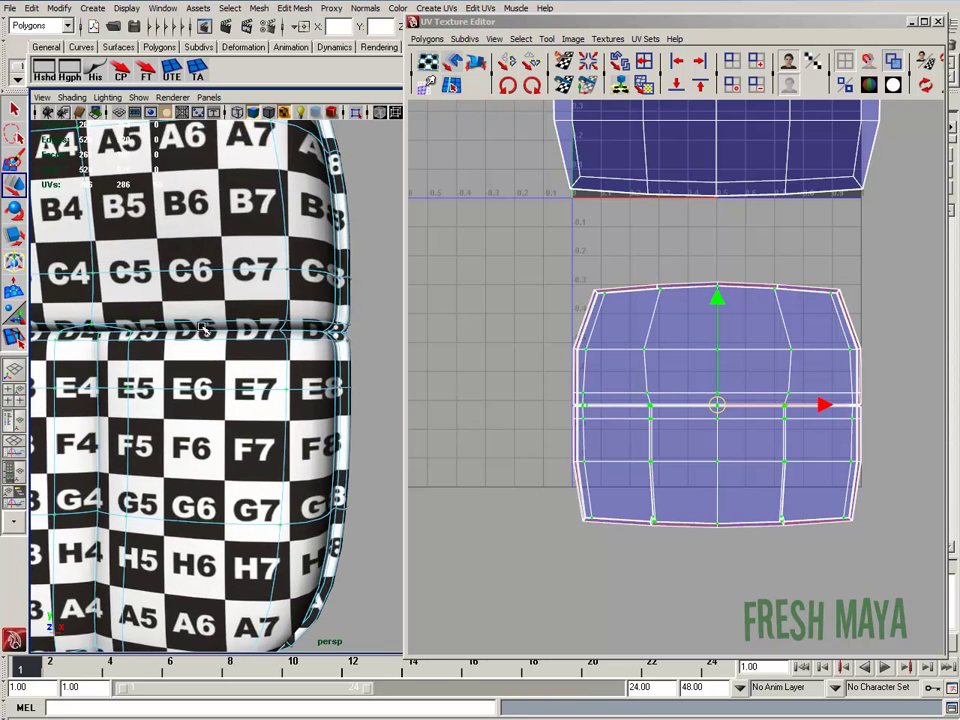
pyautogui.scroll(4, 312, 376)
pyautogui.keyDown('shift'); pyautogui.click(265, 317); pyautogui.keyUp('shift')
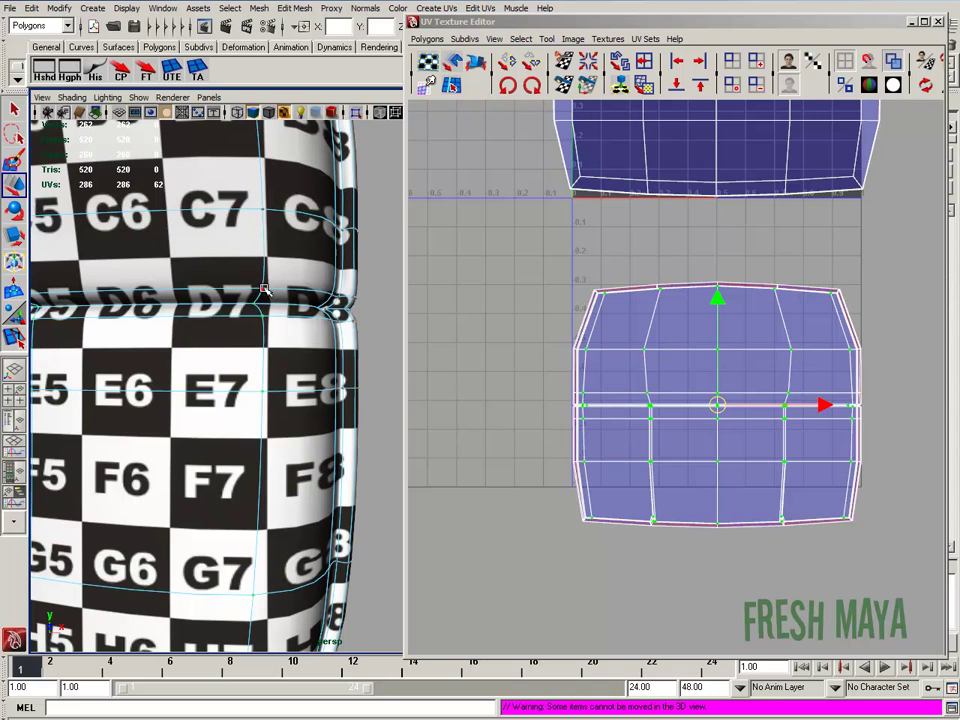
pyautogui.scroll(-3, 273, 290)
pyautogui.keyDown('alt'); pyautogui.moveTo(275, 272); pyautogui.dragTo(300, 360, button='middle'); pyautogui.keyUp('alt')
pyautogui.keyDown('shift'); pyautogui.click(287, 347); pyautogui.keyUp('shift')
pyautogui.keyDown('alt'); pyautogui.moveTo(296, 240); pyautogui.dragTo(317, 346, button='middle'); pyautogui.keyUp('alt')
pyautogui.keyDown('shift'); pyautogui.click(299, 296); pyautogui.keyUp('shift')
pyautogui.keyDown('alt'); pyautogui.moveTo(311, 273); pyautogui.dragTo(362, 369, button='middle'); pyautogui.keyUp('alt')
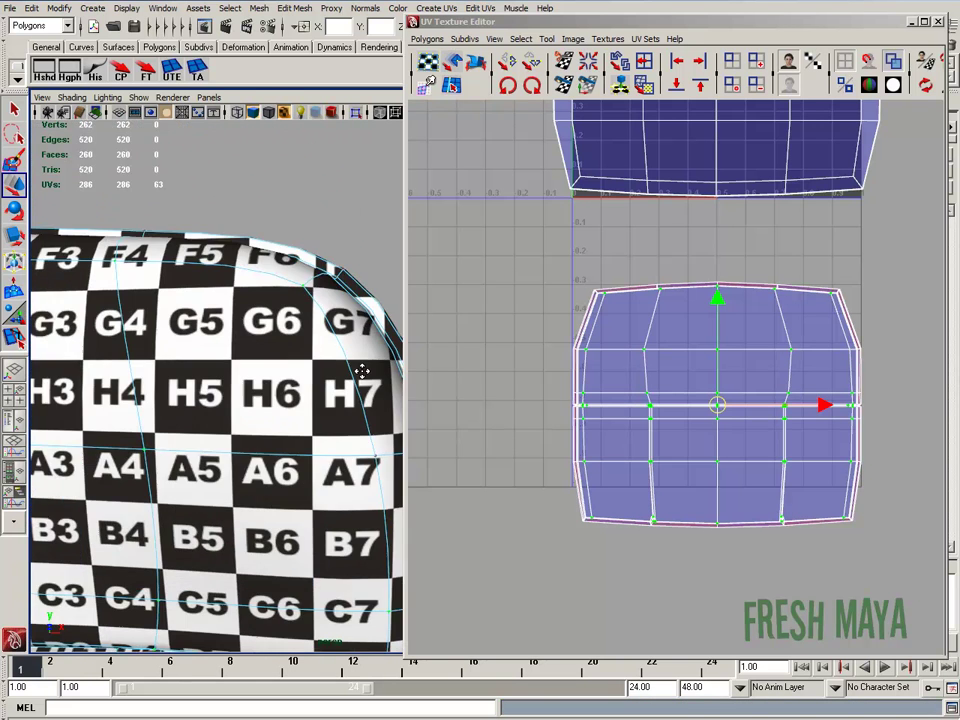
# Inspect the selected front UVs and the checker stretching around the cushion's sides and upper corner
pyautogui.scroll(-5, 304, 281)
pyautogui.keyDown('alt'); pyautogui.moveTo(312, 330); pyautogui.dragTo(245, 350); pyautogui.keyUp('alt')
pyautogui.scroll(-4, 245, 350)
pyautogui.keyDown('alt'); pyautogui.moveTo(318, 390); pyautogui.dragTo(315, 432); pyautogui.keyUp('alt')
pyautogui.scroll(-3, 214, 427)
pyautogui.keyDown('alt'); pyautogui.moveTo(245, 435); pyautogui.dragTo(236, 368, button='middle'); pyautogui.keyUp('alt')
pyautogui.scroll(-3, 236, 368)
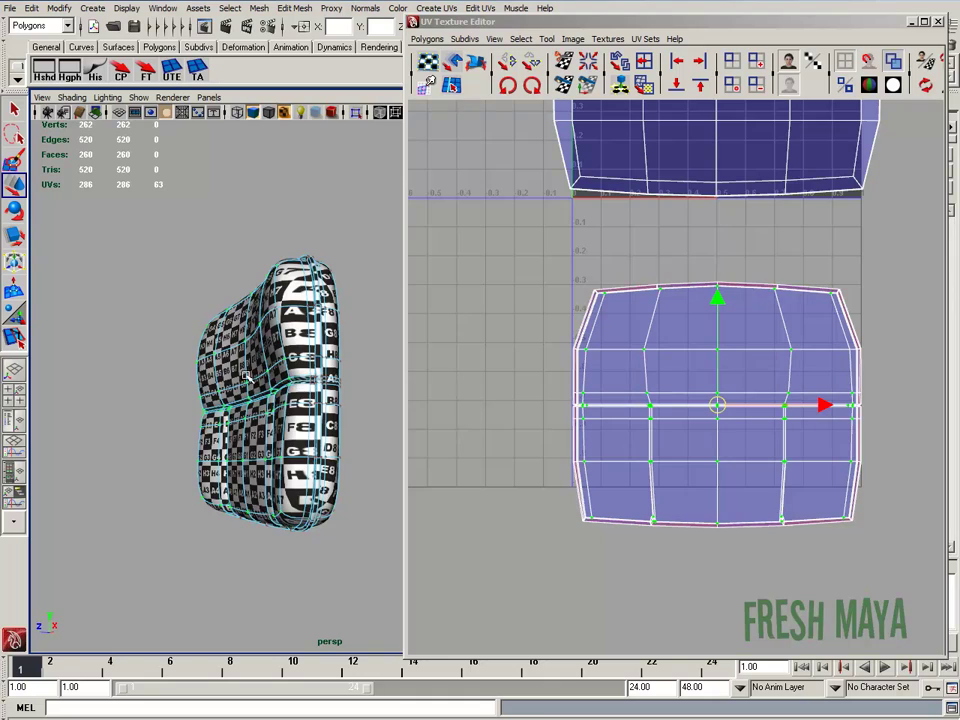
pyautogui.keyDown('alt'); pyautogui.moveTo(250, 398); pyautogui.dragTo(279, 396); pyautogui.keyUp('alt')
pyautogui.keyDown('alt'); pyautogui.moveTo(303, 324); pyautogui.dragTo(203, 404); pyautogui.keyUp('alt')
pyautogui.scroll(3, 317, 396)
pyautogui.scroll(-3, 277, 382)
pyautogui.keyDown('alt'); pyautogui.moveTo(203, 404); pyautogui.dragTo(321, 424, button='right'); pyautogui.keyUp('alt')
pyautogui.keyDown('alt'); pyautogui.moveTo(225, 424); pyautogui.dragTo(288, 374); pyautogui.keyUp('alt')
pyautogui.keyDown('alt'); pyautogui.moveTo(355, 283); pyautogui.dragTo(298, 357); pyautogui.keyUp('alt')
pyautogui.keyDown('alt'); pyautogui.moveTo(368, 371); pyautogui.dragTo(340, 385); pyautogui.keyUp('alt')
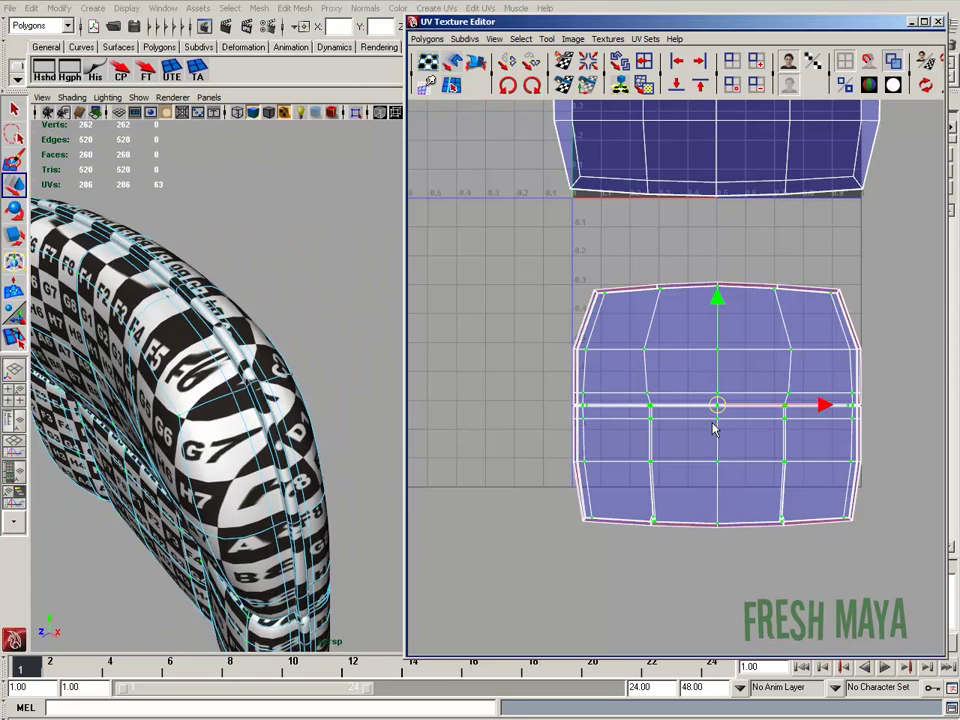
# Unfold the front shell's border around the selected UVs and check the checker pattern on the cushion's front and side
pyautogui.click(429, 38)
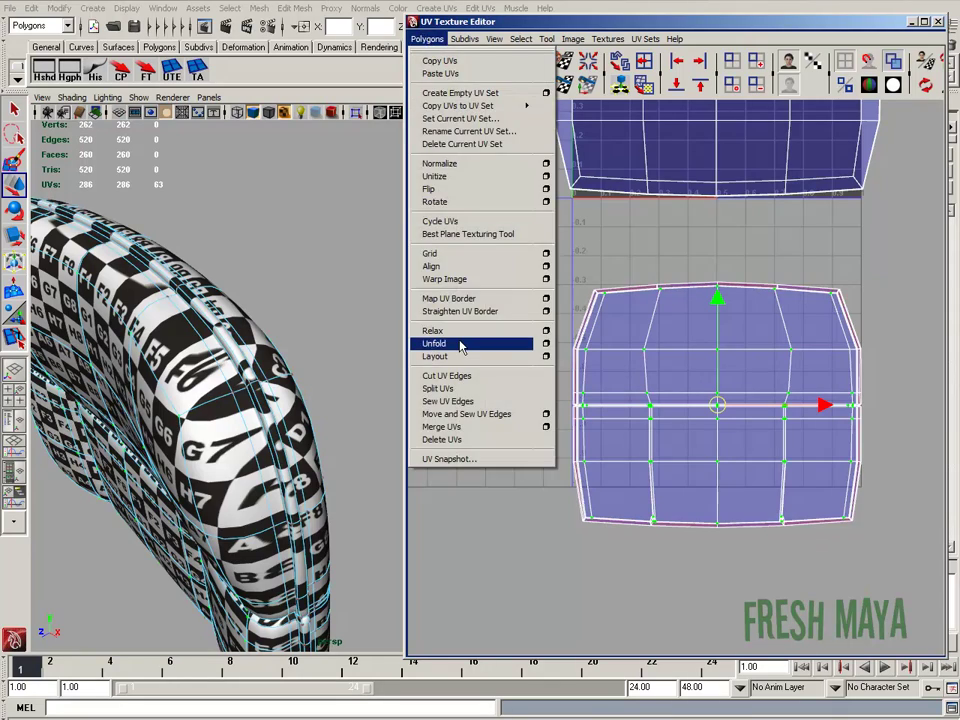
pyautogui.click(461, 345)
pyautogui.keyDown('alt'); pyautogui.moveTo(332, 373); pyautogui.dragTo(297, 375); pyautogui.keyUp('alt')
pyautogui.keyDown('alt'); pyautogui.moveTo(340, 445); pyautogui.dragTo(187, 357, button='right'); pyautogui.keyUp('alt')
pyautogui.keyDown('alt'); pyautogui.moveTo(198, 415); pyautogui.dragTo(107, 443); pyautogui.keyUp('alt')
pyautogui.keyDown('alt'); pyautogui.moveTo(107, 443); pyautogui.dragTo(360, 431, button='right'); pyautogui.keyUp('alt')
pyautogui.keyDown('alt'); pyautogui.moveTo(360, 431); pyautogui.dragTo(384, 412); pyautogui.keyUp('alt')
pyautogui.keyDown('alt'); pyautogui.moveTo(384, 412); pyautogui.dragTo(287, 431, button='right'); pyautogui.keyUp('alt')
pyautogui.scroll(5, 287, 430)
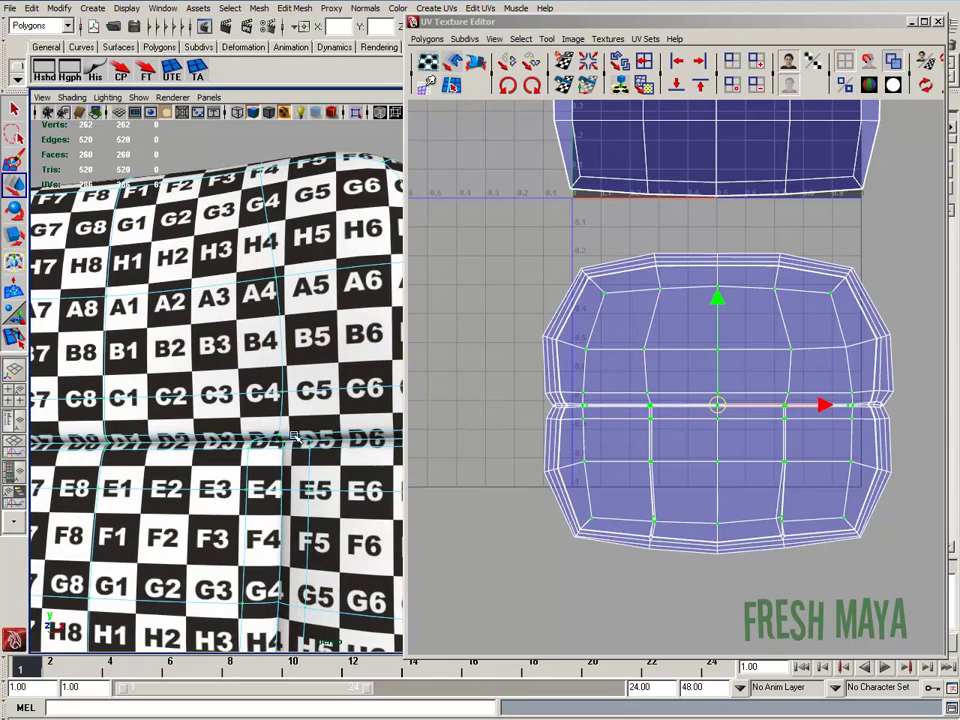
pyautogui.keyDown('alt'); pyautogui.moveTo(295, 445); pyautogui.dragTo(208, 445, button='right'); pyautogui.keyUp('alt')
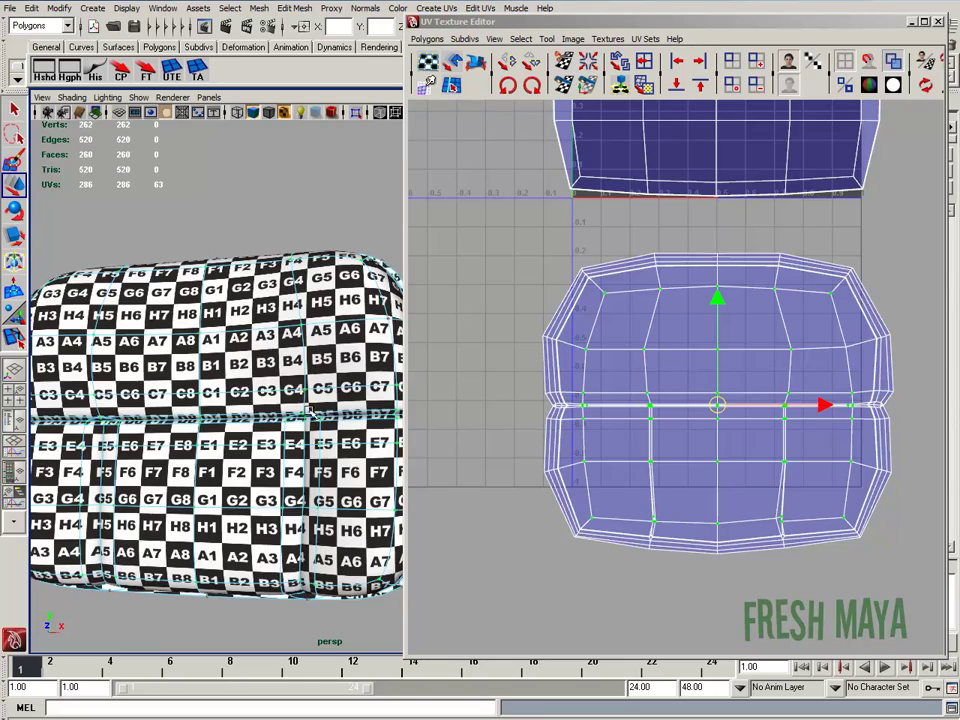
pyautogui.scroll(10, 311, 412)
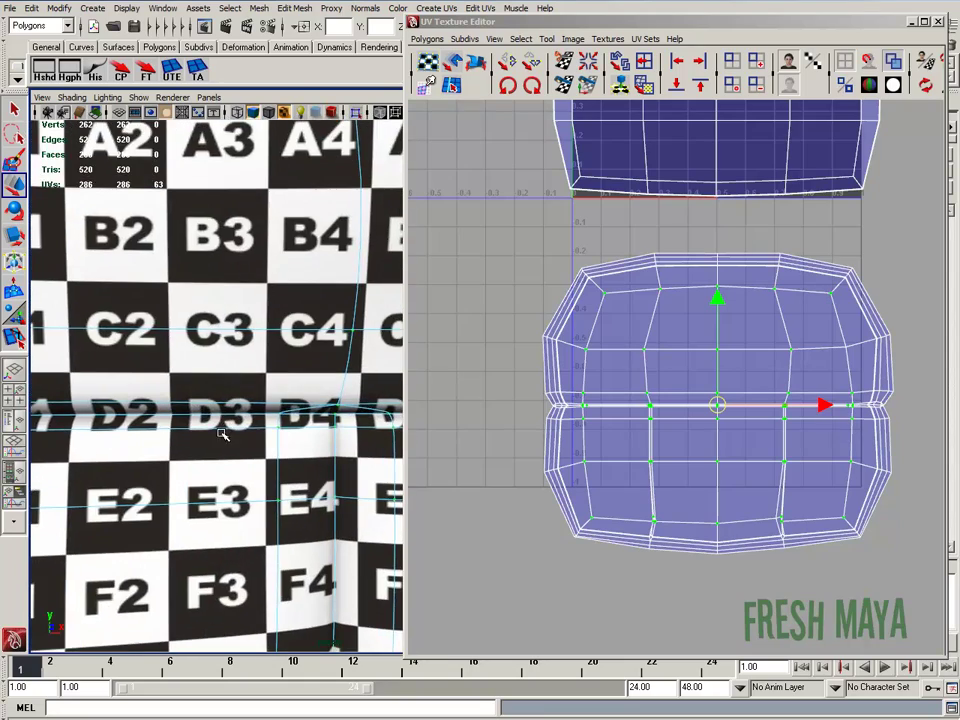
pyautogui.scroll(-10, 226, 420)
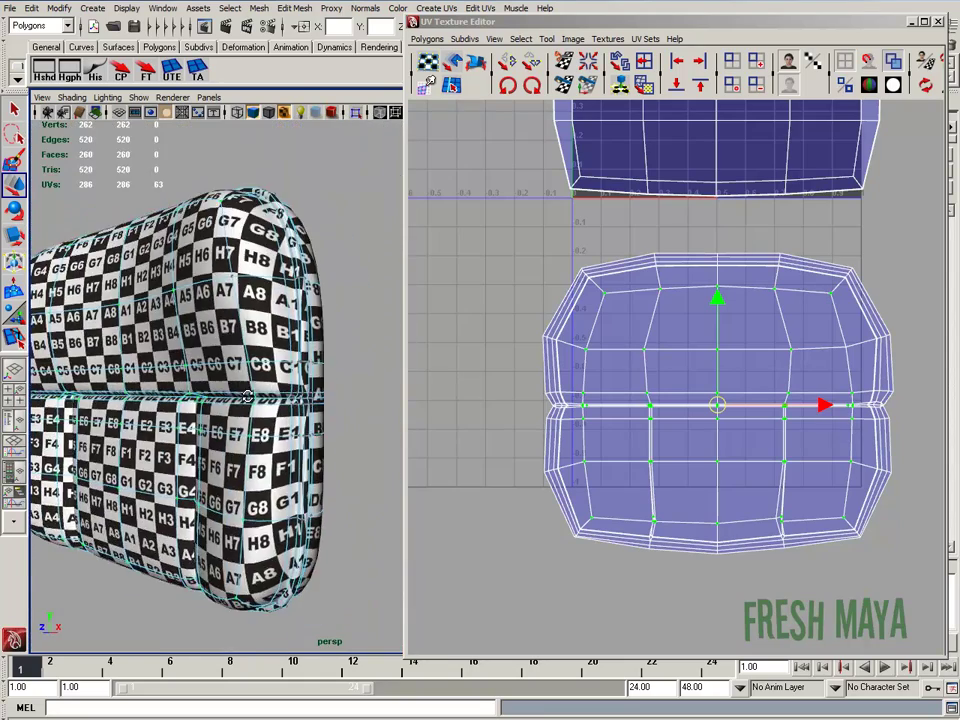
pyautogui.scroll(8, 247, 397)
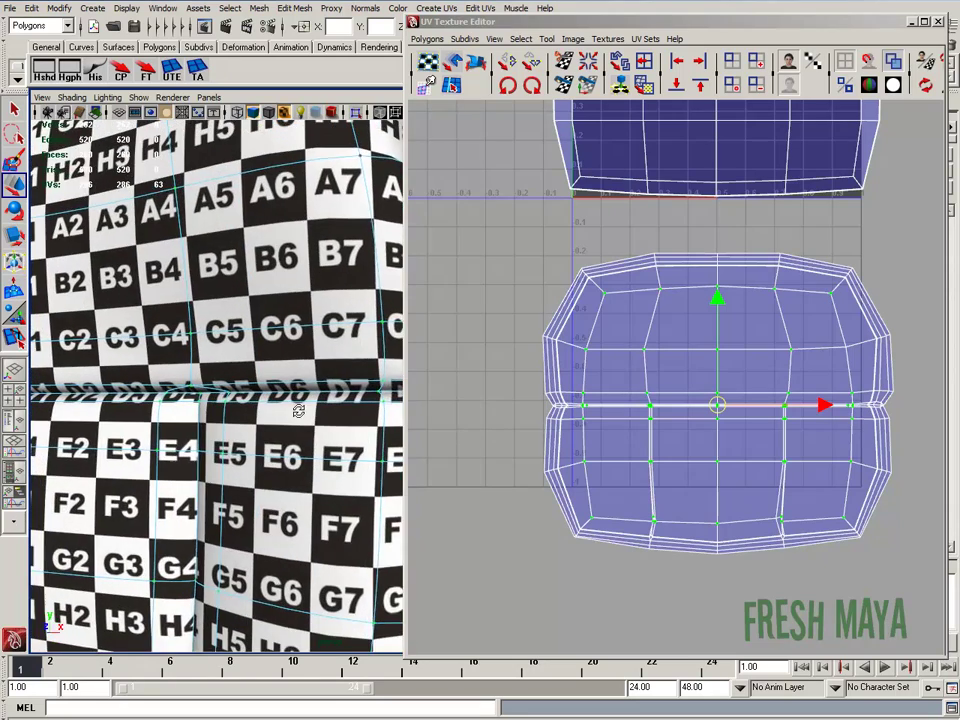
pyautogui.scroll(-8, 298, 412)
pyautogui.scroll(4, 688, 416)
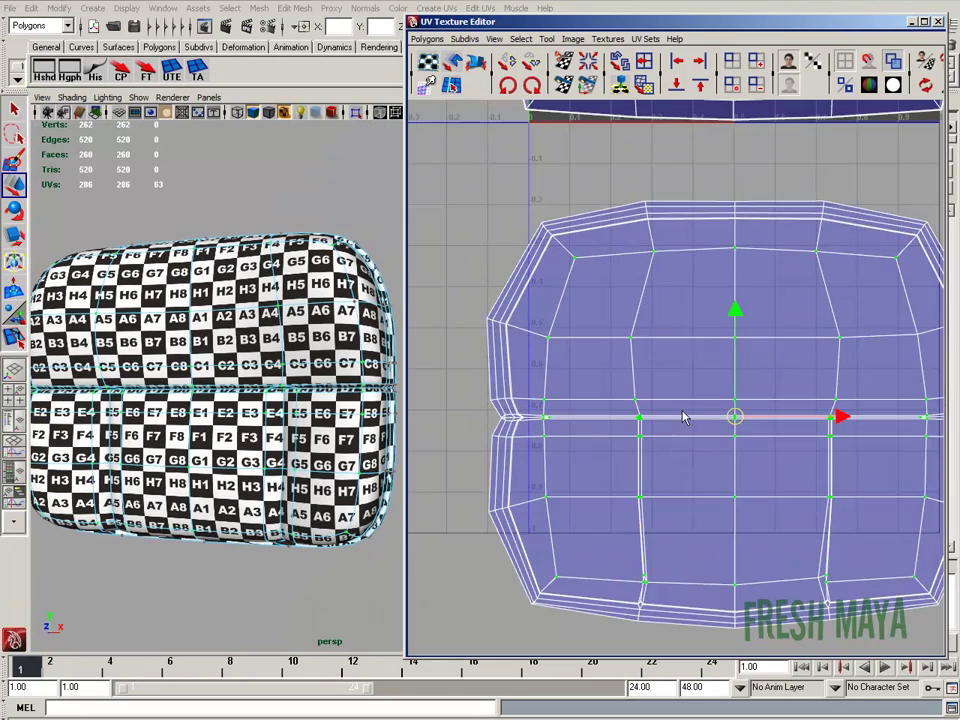
# Examine the unfolded front shell's right border, especially where it pinches at the horizontal middle seam
pyautogui.keyDown('alt'); pyautogui.moveTo(830, 403); pyautogui.dragTo(784, 396, button='right'); pyautogui.keyUp('alt')
pyautogui.keyDown('alt'); pyautogui.moveTo(784, 396); pyautogui.dragTo(676, 394, button='middle'); pyautogui.keyUp('alt')
pyautogui.keyDown('alt'); pyautogui.moveTo(676, 394); pyautogui.dragTo(782, 401, button='right'); pyautogui.keyUp('alt')
pyautogui.keyDown('alt'); pyautogui.moveTo(782, 401); pyautogui.dragTo(720, 409, button='middle'); pyautogui.keyUp('alt')
pyautogui.keyDown('alt'); pyautogui.moveTo(322, 379); pyautogui.dragTo(286, 384); pyautogui.keyUp('alt')
pyautogui.keyDown('alt'); pyautogui.moveTo(228, 391); pyautogui.dragTo(371, 369, button='right'); pyautogui.keyUp('alt')
pyautogui.keyDown('alt'); pyautogui.moveTo(712, 301); pyautogui.dragTo(574, 339, button='right'); pyautogui.keyUp('alt')
pyautogui.keyDown('alt'); pyautogui.moveTo(694, 227); pyautogui.dragTo(706, 347, button='middle'); pyautogui.keyUp('alt')
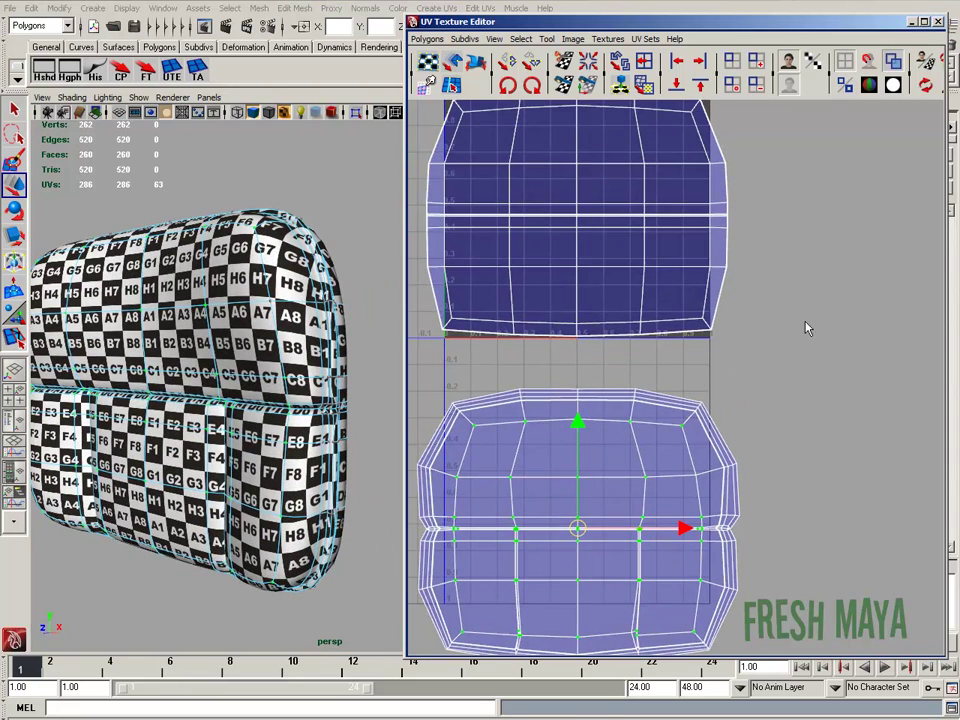
pyautogui.keyDown('alt'); pyautogui.moveTo(711, 108); pyautogui.dragTo(722, 218, button='middle'); pyautogui.keyUp('alt')
pyautogui.keyDown('alt'); pyautogui.moveTo(672, 550); pyautogui.dragTo(644, 324, button='middle'); pyautogui.keyUp('alt')
pyautogui.keyDown('alt'); pyautogui.moveTo(614, 368); pyautogui.dragTo(788, 398, button='right'); pyautogui.keyUp('alt')
pyautogui.keyDown('alt'); pyautogui.moveTo(745, 420); pyautogui.dragTo(672, 346, button='middle'); pyautogui.keyUp('alt')
pyautogui.keyDown('alt'); pyautogui.moveTo(572, 364); pyautogui.dragTo(722, 364, button='right'); pyautogui.keyUp('alt')
pyautogui.keyDown('alt'); pyautogui.moveTo(583, 359); pyautogui.dragTo(600, 386, button='middle'); pyautogui.keyUp('alt')
pyautogui.keyDown('alt'); pyautogui.moveTo(600, 386); pyautogui.dragTo(670, 390, button='right'); pyautogui.keyUp('alt')
pyautogui.keyDown('alt'); pyautogui.moveTo(569, 405); pyautogui.dragTo(724, 426, button='right'); pyautogui.keyUp('alt')
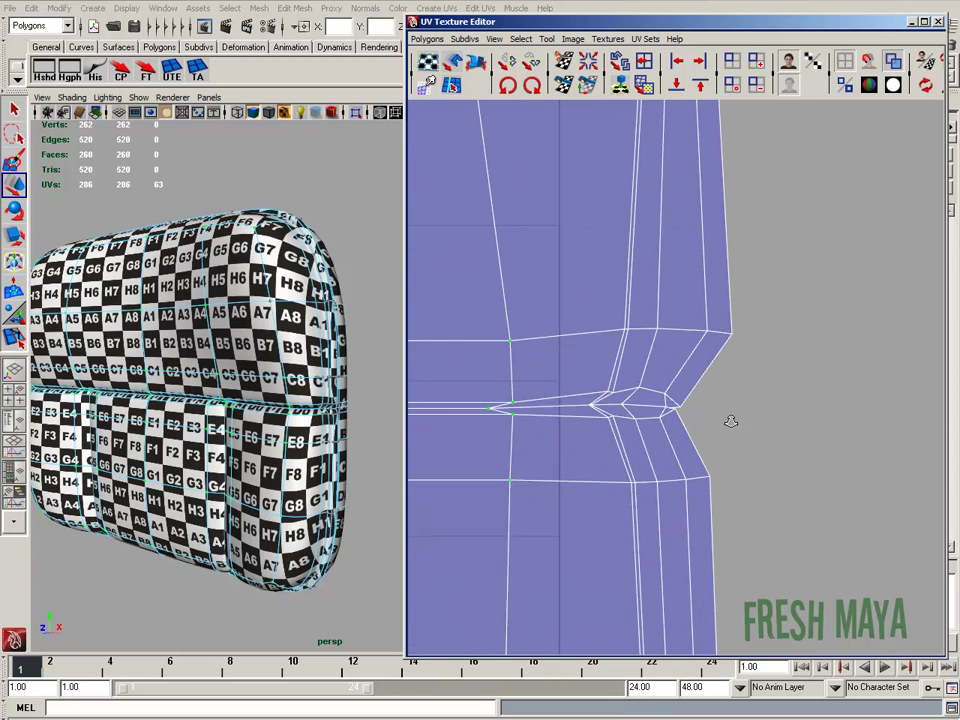
pyautogui.keyDown('alt'); pyautogui.moveTo(656, 387); pyautogui.dragTo(697, 471, button='middle'); pyautogui.keyUp('alt')
pyautogui.keyDown('alt'); pyautogui.moveTo(697, 471); pyautogui.dragTo(644, 361, button='right'); pyautogui.keyUp('alt')
pyautogui.keyDown('alt'); pyautogui.moveTo(644, 361); pyautogui.dragTo(696, 482, button='middle'); pyautogui.keyUp('alt')
pyautogui.keyDown('alt'); pyautogui.moveTo(784, 474); pyautogui.dragTo(630, 456, button='right'); pyautogui.keyUp('alt')
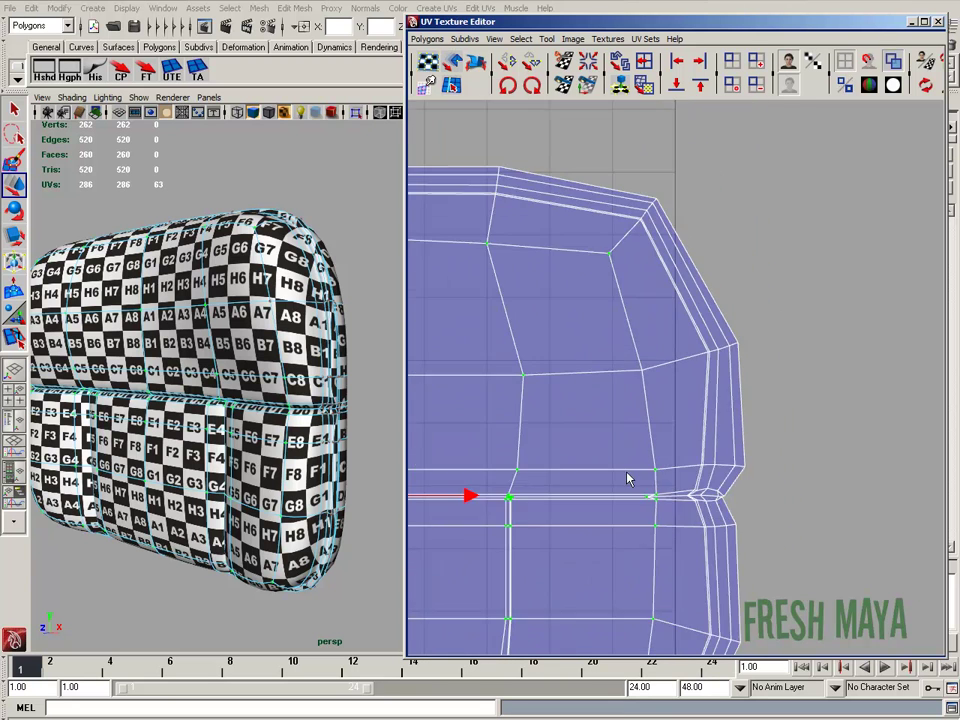
pyautogui.keyDown('alt'); pyautogui.moveTo(630, 456); pyautogui.dragTo(653, 390, button='middle'); pyautogui.keyUp('alt')
pyautogui.keyDown('alt'); pyautogui.moveTo(653, 390); pyautogui.dragTo(534, 424, button='right'); pyautogui.keyUp('alt')
pyautogui.keyDown('alt'); pyautogui.moveTo(619, 463); pyautogui.dragTo(810, 456, button='middle'); pyautogui.keyUp('alt')
pyautogui.scroll(-3, 669, 443)
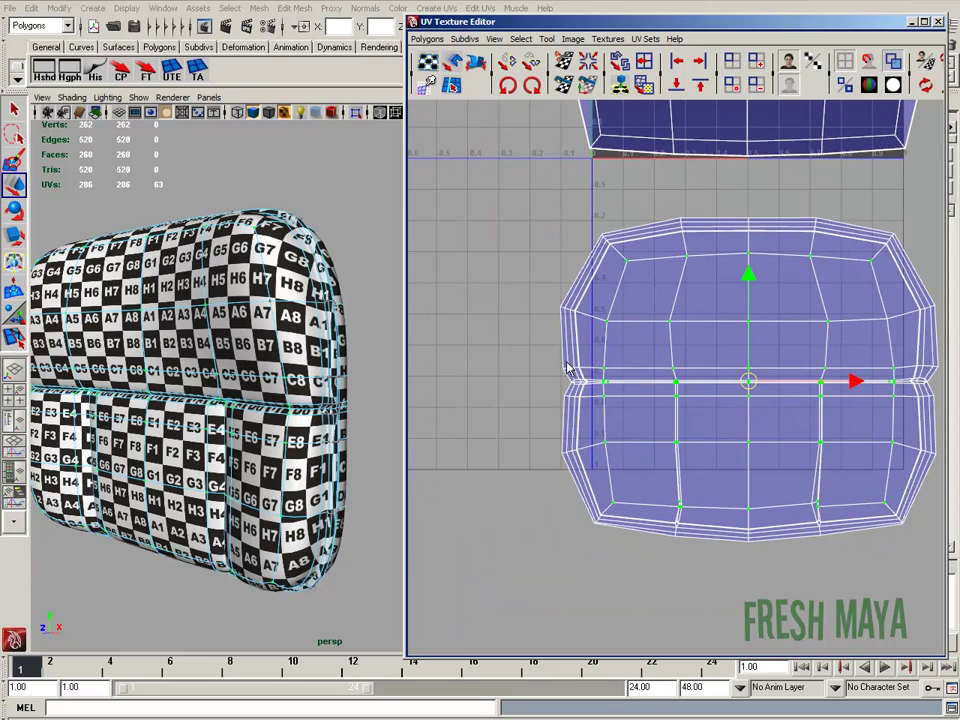
# Examine the unfolded front shell's lower border around the bottom ends of the two vertical creases
pyautogui.keyDown('alt'); pyautogui.moveTo(795, 426); pyautogui.dragTo(598, 370, button='middle'); pyautogui.keyUp('alt')
pyautogui.keyDown('alt'); pyautogui.moveTo(598, 370); pyautogui.dragTo(825, 402, button='right'); pyautogui.keyUp('alt')
pyautogui.keyDown('alt'); pyautogui.moveTo(508, 490); pyautogui.dragTo(585, 396, button='middle'); pyautogui.keyUp('alt')
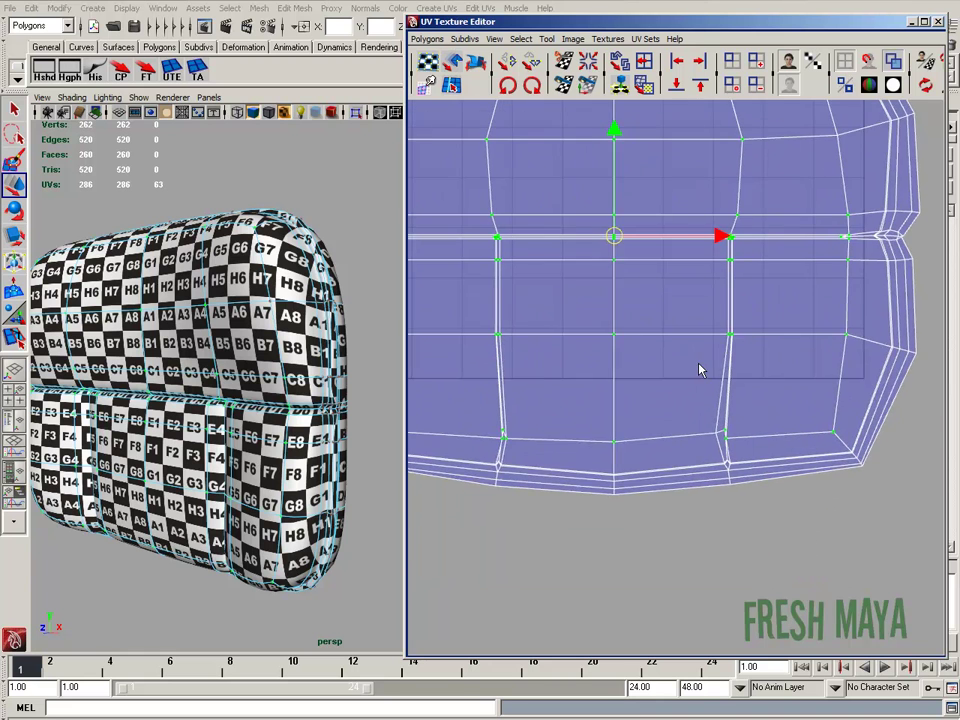
pyautogui.keyDown('alt'); pyautogui.moveTo(585, 396); pyautogui.dragTo(617, 414, button='right'); pyautogui.keyUp('alt')
pyautogui.keyDown('alt'); pyautogui.moveTo(616, 409); pyautogui.dragTo(779, 367, button='middle'); pyautogui.keyUp('alt')
pyautogui.keyDown('alt'); pyautogui.moveTo(561, 395); pyautogui.dragTo(636, 415, button='right'); pyautogui.keyUp('alt')
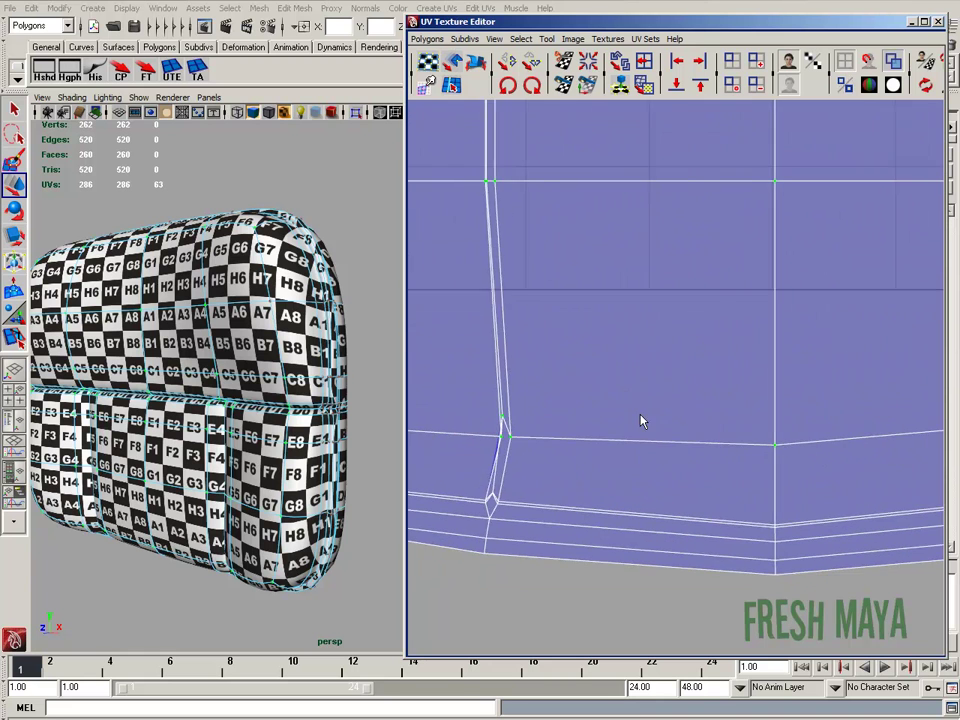
pyautogui.keyDown('alt'); pyautogui.moveTo(636, 414); pyautogui.dragTo(655, 411, button='middle'); pyautogui.keyUp('alt')
pyautogui.keyDown('alt'); pyautogui.moveTo(851, 412); pyautogui.dragTo(489, 375, button='middle'); pyautogui.keyUp('alt')
pyautogui.keyDown('alt'); pyautogui.moveTo(653, 371); pyautogui.dragTo(776, 392, button='right'); pyautogui.keyUp('alt')
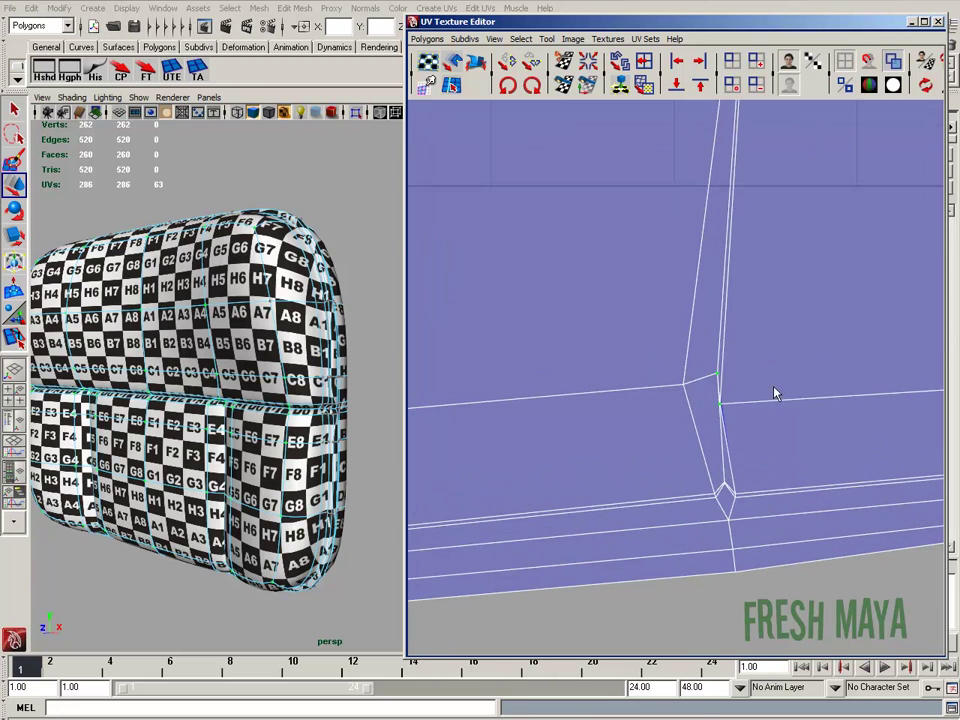
# Undo the last unfold and add the missed UV at the bottom of the right vertical crease to the selection
pyautogui.hotkey('ctrl', 'z')
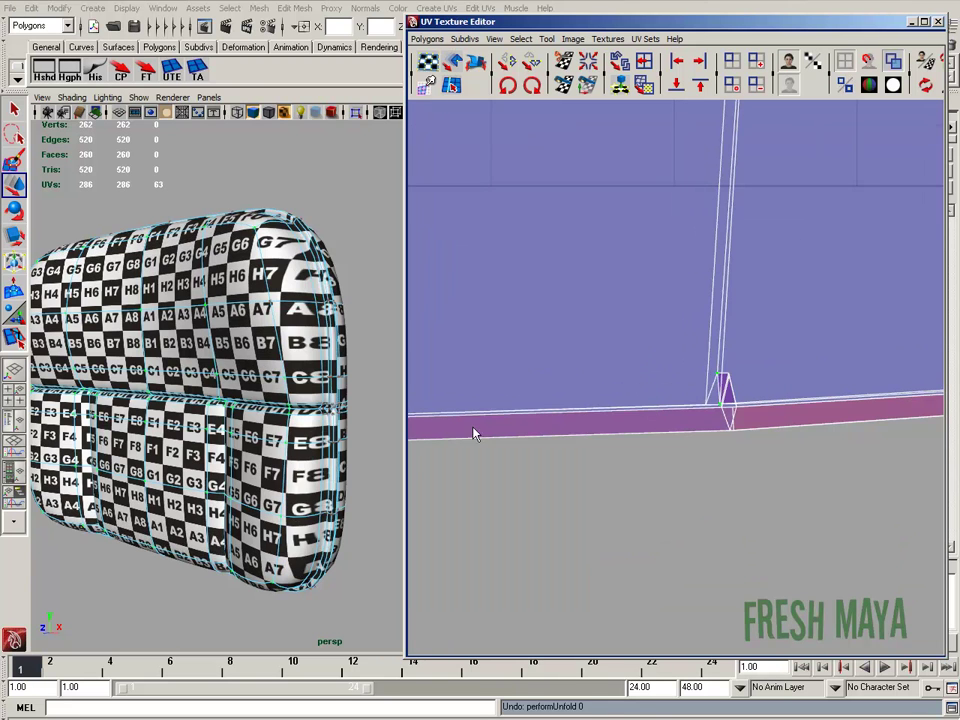
pyautogui.keyDown('alt'); pyautogui.moveTo(388, 437); pyautogui.dragTo(405, 391, button='middle'); pyautogui.keyUp('alt')
pyautogui.keyDown('alt'); pyautogui.moveTo(655, 401); pyautogui.dragTo(757, 443, button='right'); pyautogui.keyUp('alt')
pyautogui.keyDown('alt'); pyautogui.click(268, 433); pyautogui.keyUp('alt')
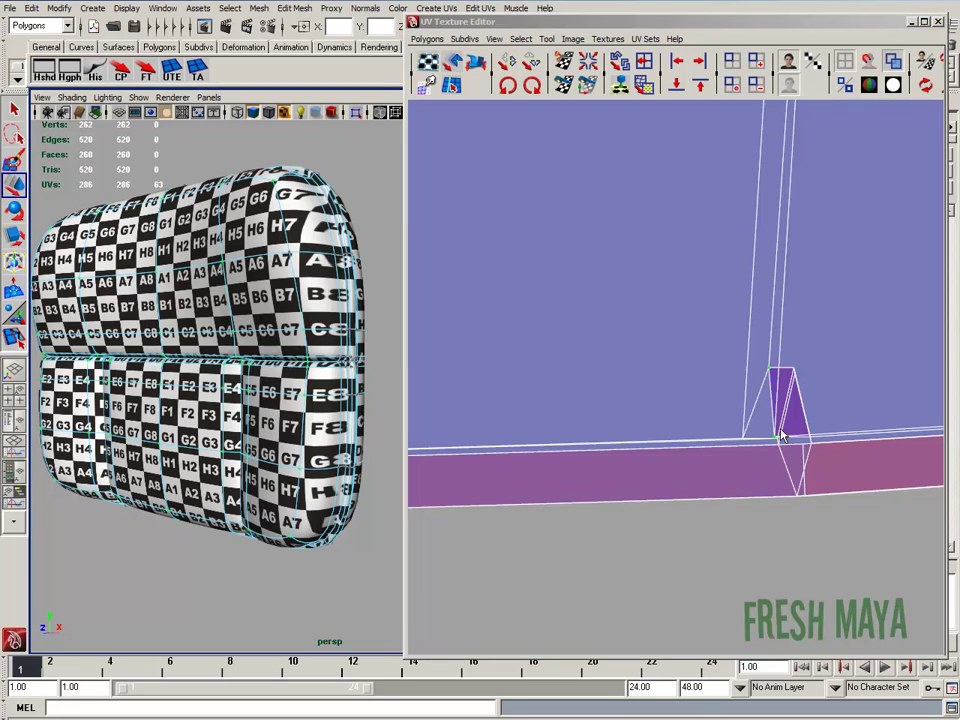
pyautogui.keyDown('alt'); pyautogui.moveTo(800, 432); pyautogui.dragTo(710, 440, button='middle'); pyautogui.keyUp('alt')
pyautogui.keyDown('alt'); pyautogui.moveTo(275, 455); pyautogui.dragTo(350, 364, button='middle'); pyautogui.keyUp('alt')
pyautogui.keyDown('alt'); pyautogui.moveTo(348, 385); pyautogui.dragTo(338, 343); pyautogui.keyUp('alt')
pyautogui.keyDown('alt'); pyautogui.moveTo(338, 343); pyautogui.dragTo(282, 341, button='middle'); pyautogui.keyUp('alt')
pyautogui.keyDown('alt'); pyautogui.moveTo(282, 341); pyautogui.dragTo(349, 370, button='right'); pyautogui.keyUp('alt')
pyautogui.keyDown('alt'); pyautogui.moveTo(90, 402); pyautogui.dragTo(161, 411, button='middle'); pyautogui.keyUp('alt')
pyautogui.keyDown('alt'); pyautogui.moveTo(161, 411); pyautogui.dragTo(176, 418, button='right'); pyautogui.keyUp('alt')
pyautogui.keyDown('alt'); pyautogui.moveTo(176, 418); pyautogui.dragTo(221, 424); pyautogui.keyUp('alt')
pyautogui.keyDown('alt'); pyautogui.moveTo(281, 412); pyautogui.dragTo(279, 441, button='middle'); pyautogui.keyUp('alt')
pyautogui.keyDown('alt'); pyautogui.moveTo(279, 441); pyautogui.dragTo(272, 431, button='right'); pyautogui.keyUp('alt')
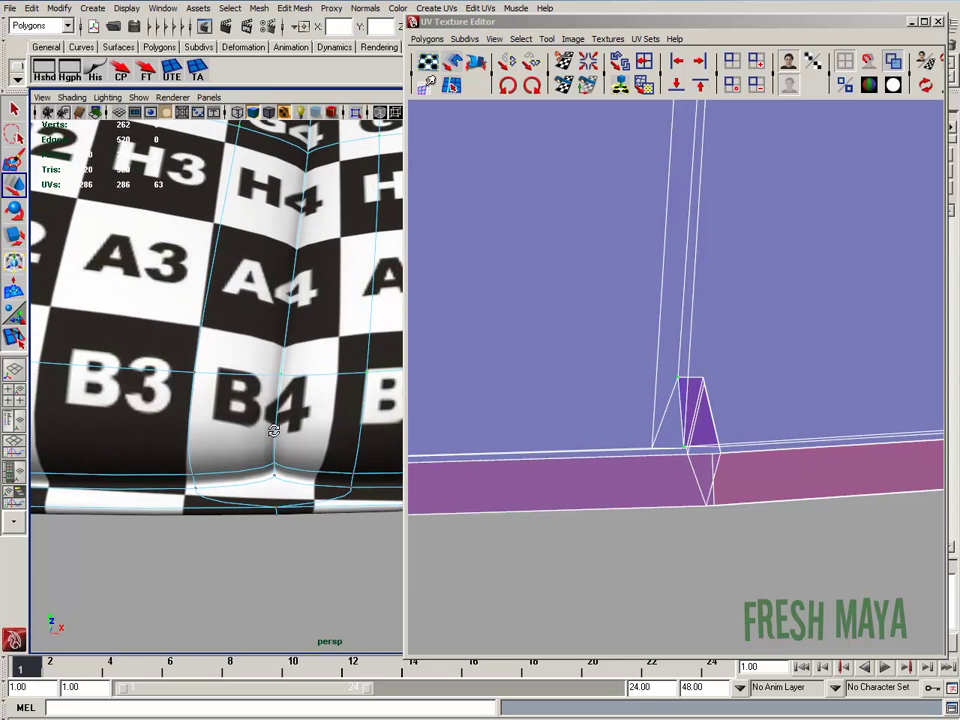
pyautogui.keyDown('alt'); pyautogui.moveTo(212, 390); pyautogui.dragTo(361, 414); pyautogui.keyUp('alt')
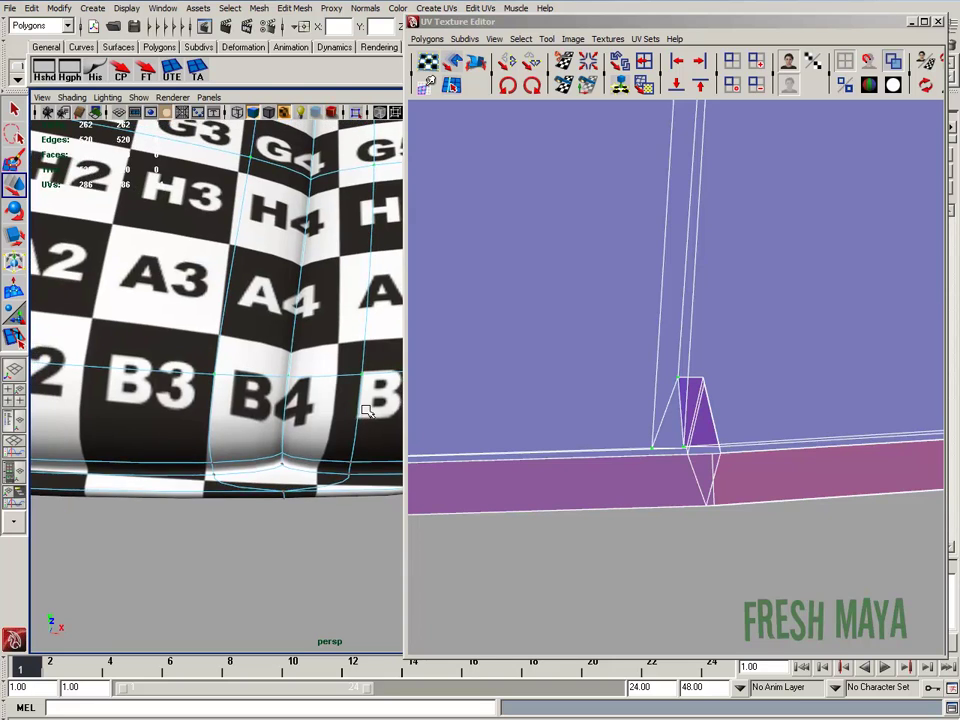
# Check the selected UVs around the lower crease and unfold the front shell's border around the completed selection
pyautogui.keyDown('alt'); pyautogui.moveTo(367, 411); pyautogui.dragTo(129, 422, button='right'); pyautogui.keyUp('alt')
pyautogui.keyDown('alt'); pyautogui.moveTo(129, 422); pyautogui.dragTo(375, 441, button='middle'); pyautogui.keyUp('alt')
pyautogui.keyDown('alt'); pyautogui.moveTo(230, 435); pyautogui.dragTo(347, 438, button='right'); pyautogui.keyUp('alt')
pyautogui.keyDown('alt'); pyautogui.moveTo(348, 422); pyautogui.dragTo(302, 441); pyautogui.keyUp('alt')
pyautogui.keyDown('alt'); pyautogui.moveTo(302, 441); pyautogui.dragTo(240, 440, button='right'); pyautogui.keyUp('alt')
pyautogui.keyDown('alt'); pyautogui.moveTo(304, 437); pyautogui.dragTo(197, 452, button='middle'); pyautogui.keyUp('alt')
pyautogui.keyDown('alt'); pyautogui.moveTo(285, 442); pyautogui.dragTo(321, 447, button='right'); pyautogui.keyUp('alt')
pyautogui.keyDown('alt'); pyautogui.moveTo(320, 447); pyautogui.dragTo(326, 446); pyautogui.keyUp('alt')
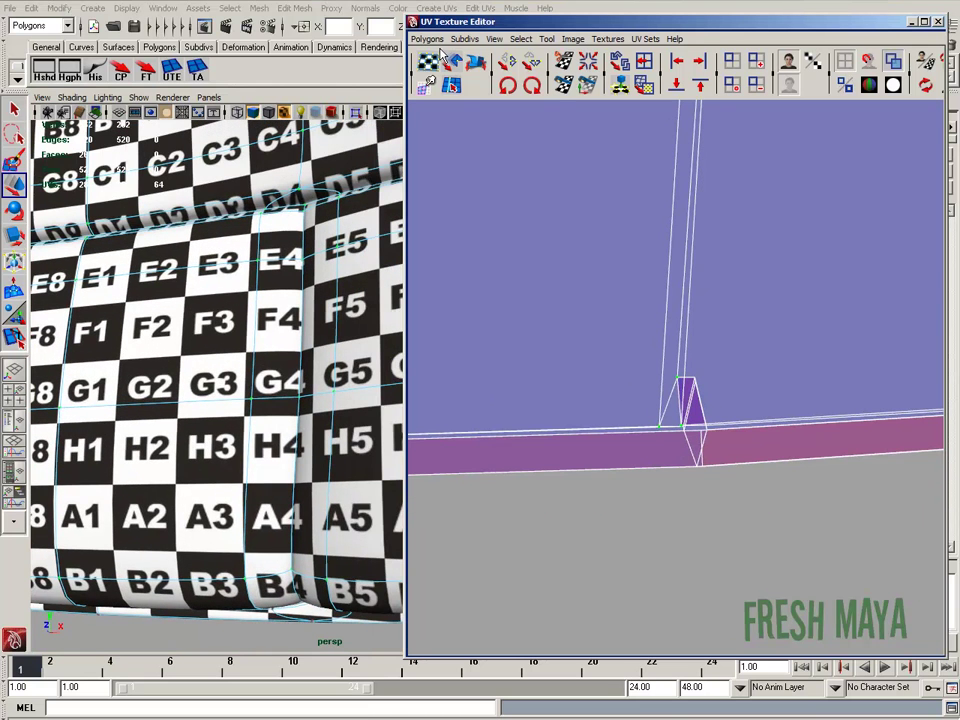
pyautogui.click(428, 39)
pyautogui.click(435, 343)
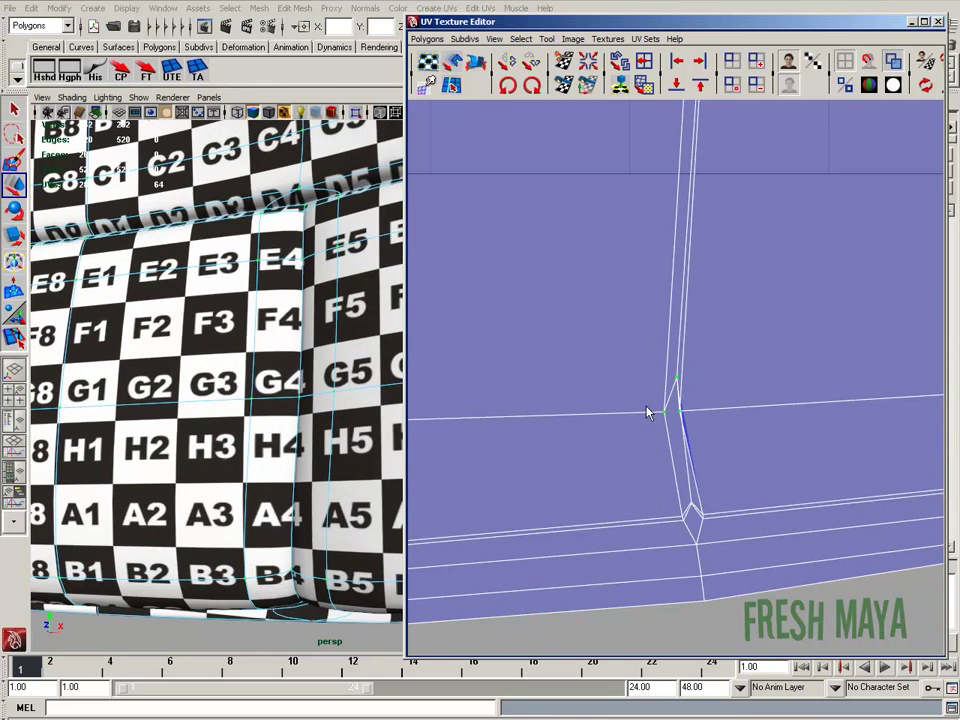
# Examine the front shell's new layout along the lower border and at both crease ends
pyautogui.keyDown('alt'); pyautogui.moveTo(783, 389); pyautogui.dragTo(560, 412, button='right'); pyautogui.keyUp('alt')
pyautogui.keyDown('alt'); pyautogui.moveTo(556, 412); pyautogui.dragTo(737, 298, button='middle'); pyautogui.keyUp('alt')
pyautogui.keyDown('alt'); pyautogui.moveTo(777, 322); pyautogui.dragTo(467, 328, button='right'); pyautogui.keyUp('alt')
pyautogui.keyDown('alt'); pyautogui.moveTo(460, 330); pyautogui.dragTo(545, 340, button='middle'); pyautogui.keyUp('alt')
pyautogui.keyDown('alt'); pyautogui.moveTo(543, 341); pyautogui.dragTo(592, 340, button='right'); pyautogui.keyUp('alt')
pyautogui.keyDown('alt'); pyautogui.moveTo(695, 337); pyautogui.dragTo(530, 363, button='middle'); pyautogui.keyUp('alt')
pyautogui.keyDown('alt'); pyautogui.moveTo(668, 352); pyautogui.dragTo(634, 349, button='right'); pyautogui.keyUp('alt')
pyautogui.keyDown('alt'); pyautogui.moveTo(660, 349); pyautogui.dragTo(540, 328, button='middle'); pyautogui.keyUp('alt')
pyautogui.keyDown('alt'); pyautogui.moveTo(540, 328); pyautogui.dragTo(628, 371, button='right'); pyautogui.keyUp('alt')
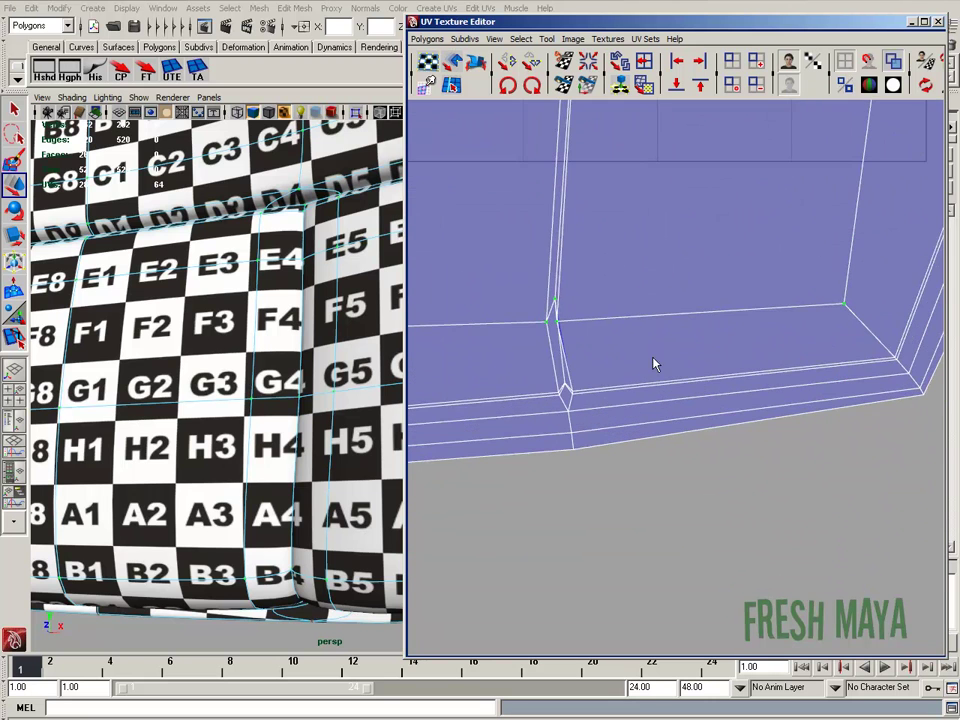
# Move the border UV columns below the front shell's two vertical creases slightly inward to line up with the creases
pyautogui.keyDown('alt'); pyautogui.moveTo(769, 358); pyautogui.dragTo(630, 381, button='right'); pyautogui.keyUp('alt')
pyautogui.keyDown('alt'); pyautogui.moveTo(630, 381); pyautogui.dragTo(620, 340, button='middle'); pyautogui.keyUp('alt')
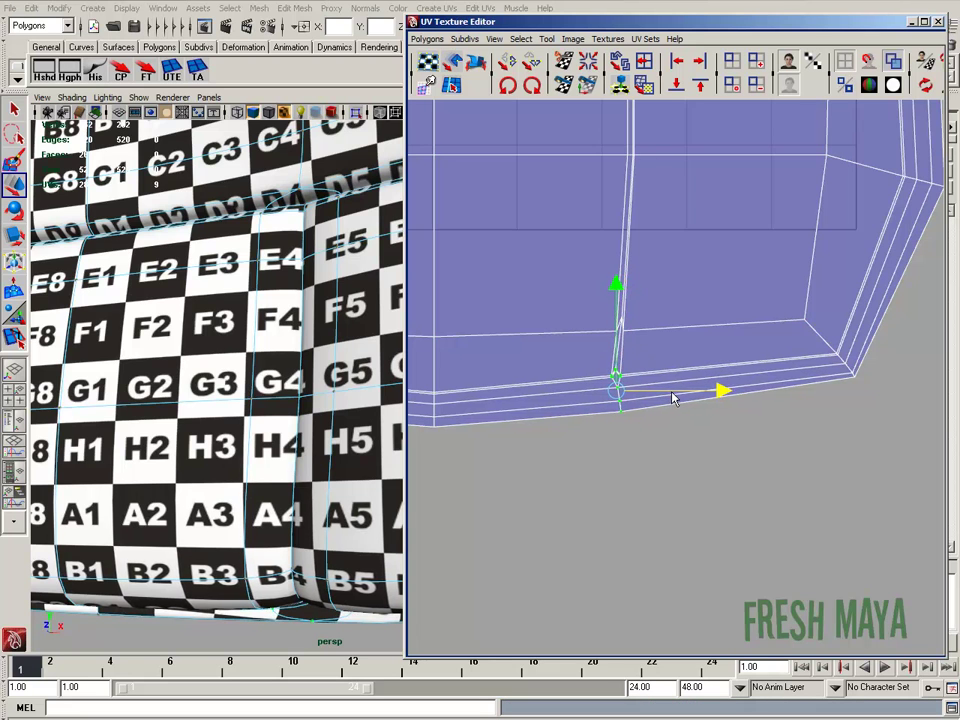
pyautogui.keyDown('alt'); pyautogui.moveTo(713, 405); pyautogui.dragTo(587, 401, button='right'); pyautogui.keyUp('alt')
pyautogui.keyDown('alt'); pyautogui.moveTo(587, 401); pyautogui.dragTo(949, 399, button='middle'); pyautogui.keyUp('alt')
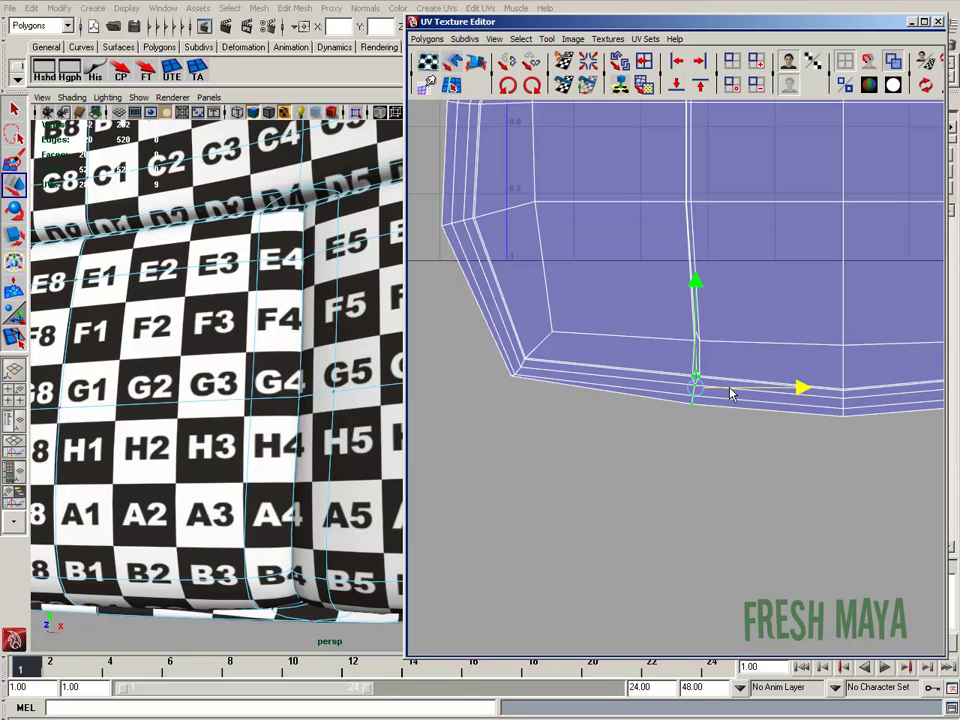
# Flatten the UVs along the upper edge of the horizontal crease at the front shell's right end into a straight row
pyautogui.keyDown('alt'); pyautogui.moveTo(738, 395); pyautogui.dragTo(440, 383, button='middle'); pyautogui.keyUp('alt')
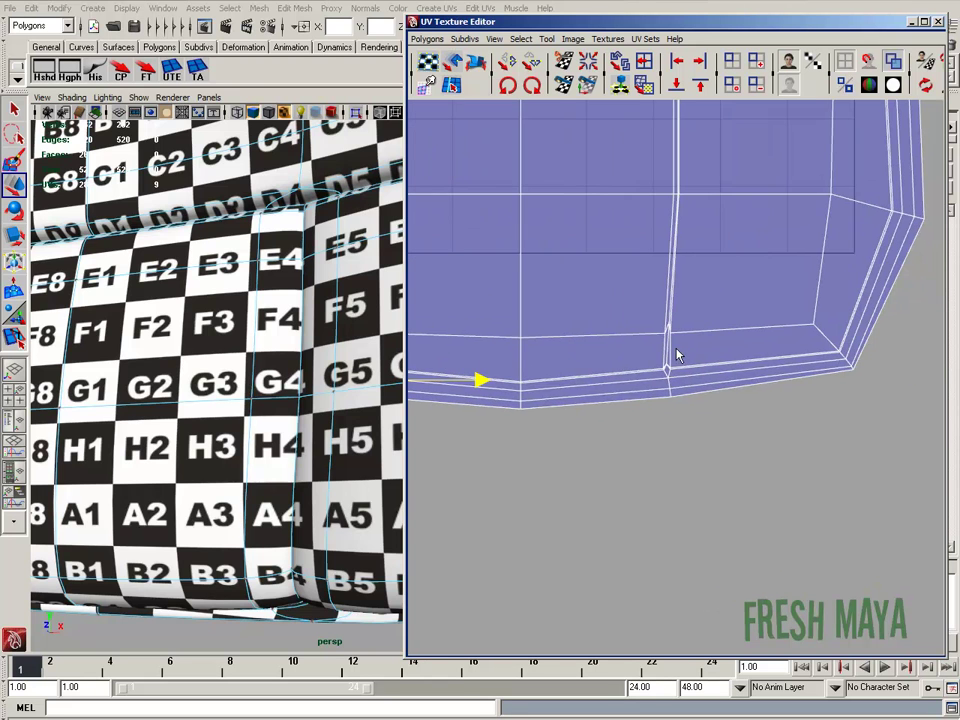
pyautogui.moveTo(818, 350)
pyautogui.keyDown('alt'); pyautogui.mouseDown(button='middle')
pyautogui.moveTo(551, 452)
pyautogui.moveTo(519, 454)
pyautogui.mouseUp(button='middle'); pyautogui.keyUp('alt')
pyautogui.keyDown('alt'); pyautogui.moveTo(694, 339); pyautogui.dragTo(675, 399, button='middle'); pyautogui.keyUp('alt')
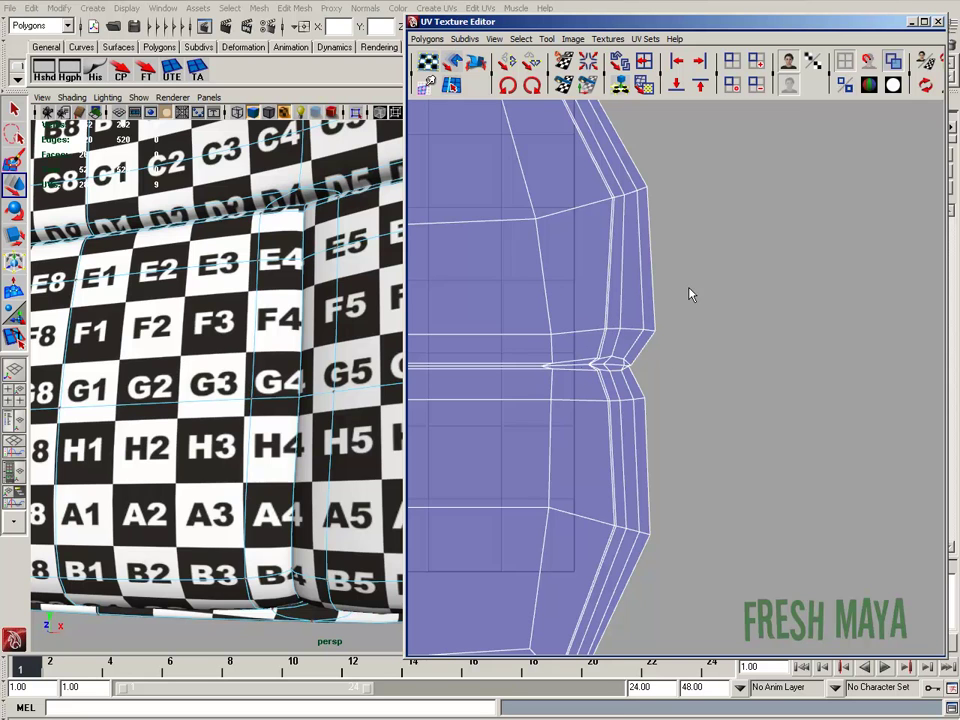
pyautogui.keyDown('alt'); pyautogui.moveTo(580, 326); pyautogui.dragTo(679, 357, button='right'); pyautogui.keyUp('alt')
pyautogui.keyDown('alt'); pyautogui.moveTo(648, 327); pyautogui.dragTo(682, 351, button='middle'); pyautogui.keyUp('alt')
pyautogui.keyDown('alt'); pyautogui.moveTo(772, 388); pyautogui.dragTo(689, 392, button='right'); pyautogui.keyUp('alt')
pyautogui.keyDown('alt'); pyautogui.moveTo(689, 392); pyautogui.dragTo(761, 407, button='middle'); pyautogui.keyUp('alt')
pyautogui.keyDown('alt'); pyautogui.moveTo(617, 424); pyautogui.dragTo(637, 427, button='right'); pyautogui.keyUp('alt')
pyautogui.moveTo(758, 434); pyautogui.dragTo(698, 420)
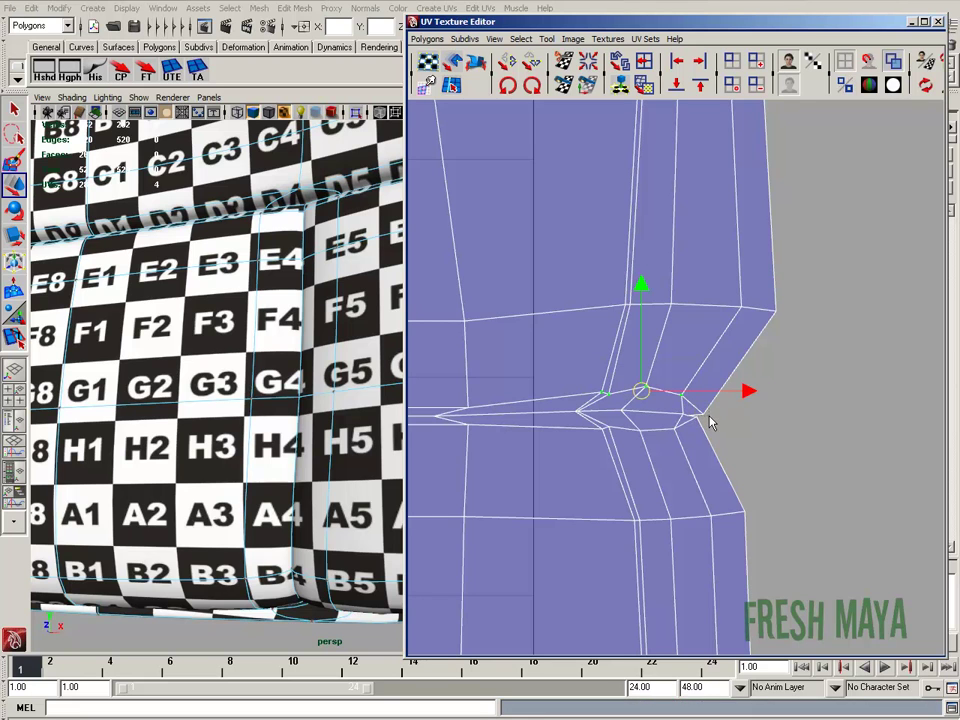
pyautogui.moveTo(651, 299); pyautogui.dragTo(655, 340)
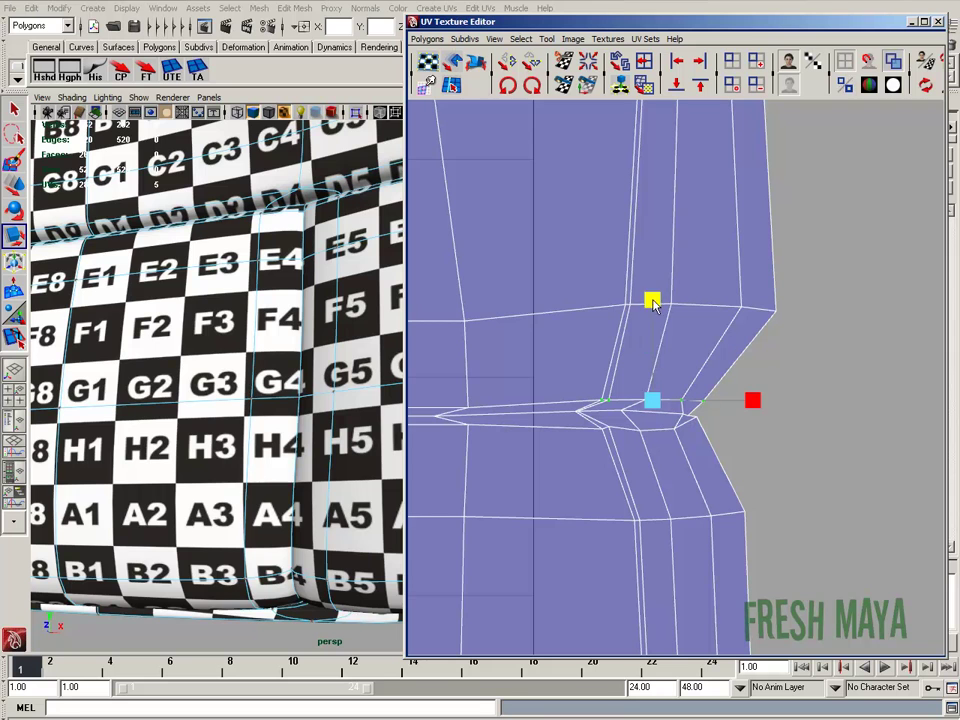
pyautogui.press('w')
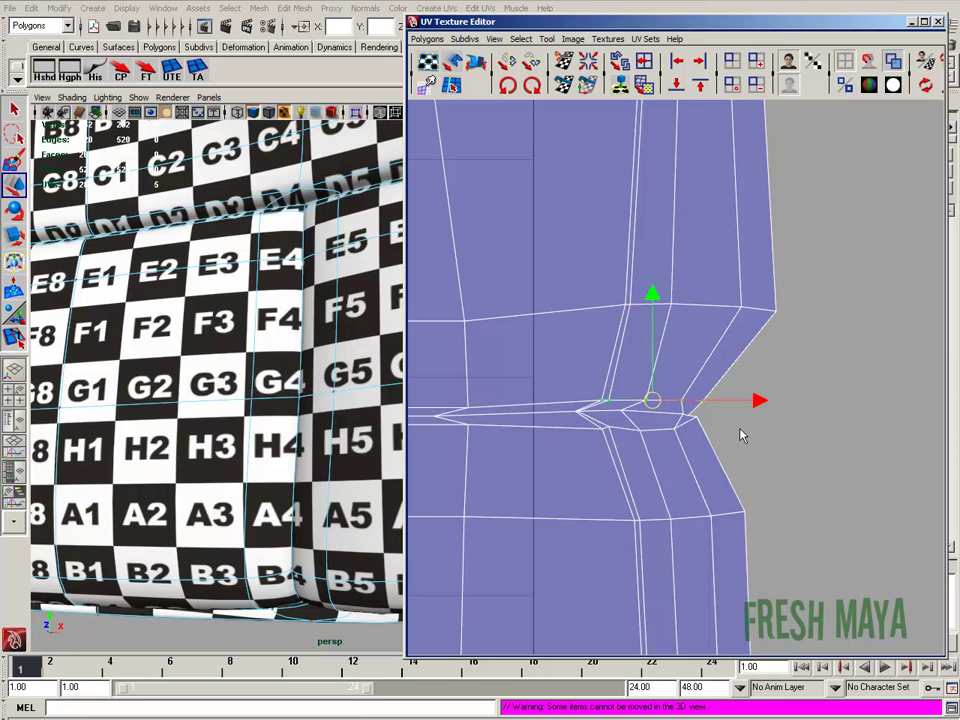
# Flatten the lower UV row at the horizontal crease's right end and move the crease rows outward to line up with the border columns
pyautogui.keyDown('alt'); pyautogui.moveTo(760, 428); pyautogui.dragTo(786, 419, button='middle'); pyautogui.keyUp('alt')
pyautogui.keyDown('alt'); pyautogui.moveTo(786, 419); pyautogui.dragTo(544, 406, button='right'); pyautogui.keyUp('alt')
pyautogui.keyDown('alt'); pyautogui.moveTo(729, 420); pyautogui.dragTo(784, 419, button='right'); pyautogui.keyUp('alt')
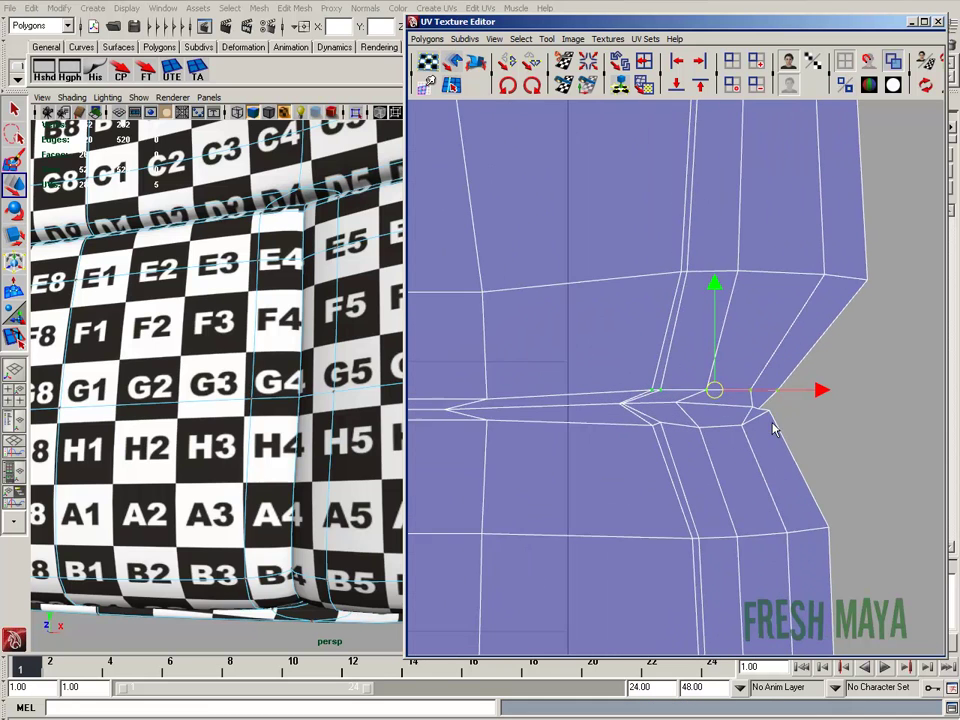
pyautogui.keyDown('alt'); pyautogui.moveTo(709, 432); pyautogui.dragTo(782, 403, button='right'); pyautogui.keyUp('alt')
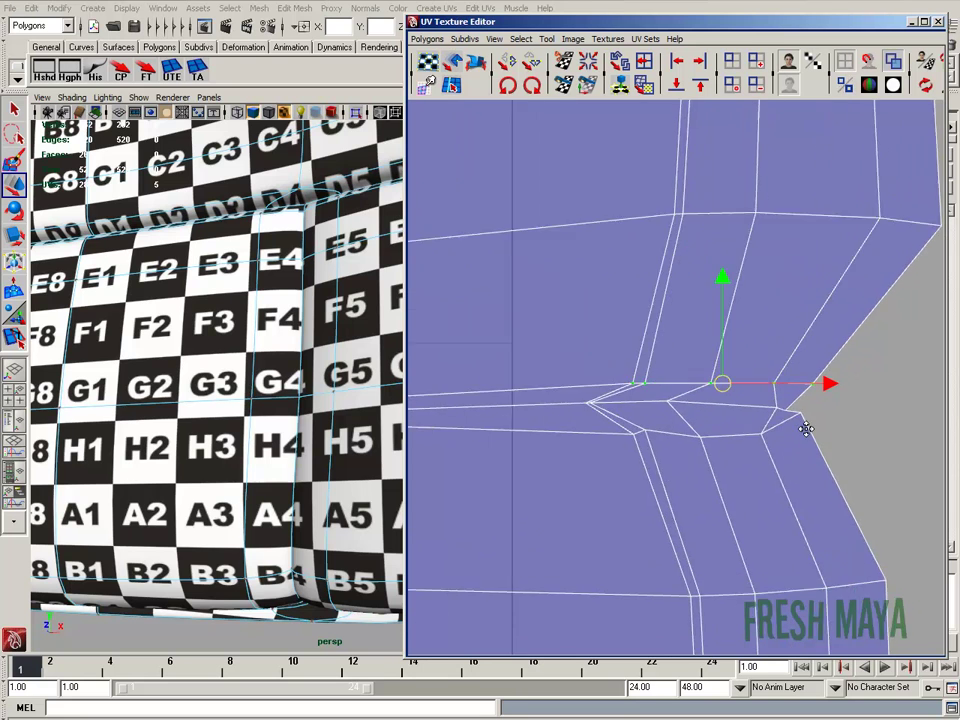
pyautogui.press('r')
pyautogui.press('w')
pyautogui.keyDown('alt'); pyautogui.moveTo(781, 353); pyautogui.dragTo(658, 377, button='right'); pyautogui.keyUp('alt')
pyautogui.press('r')
pyautogui.press('w')
pyautogui.moveTo(773, 326); pyautogui.dragTo(805, 327)
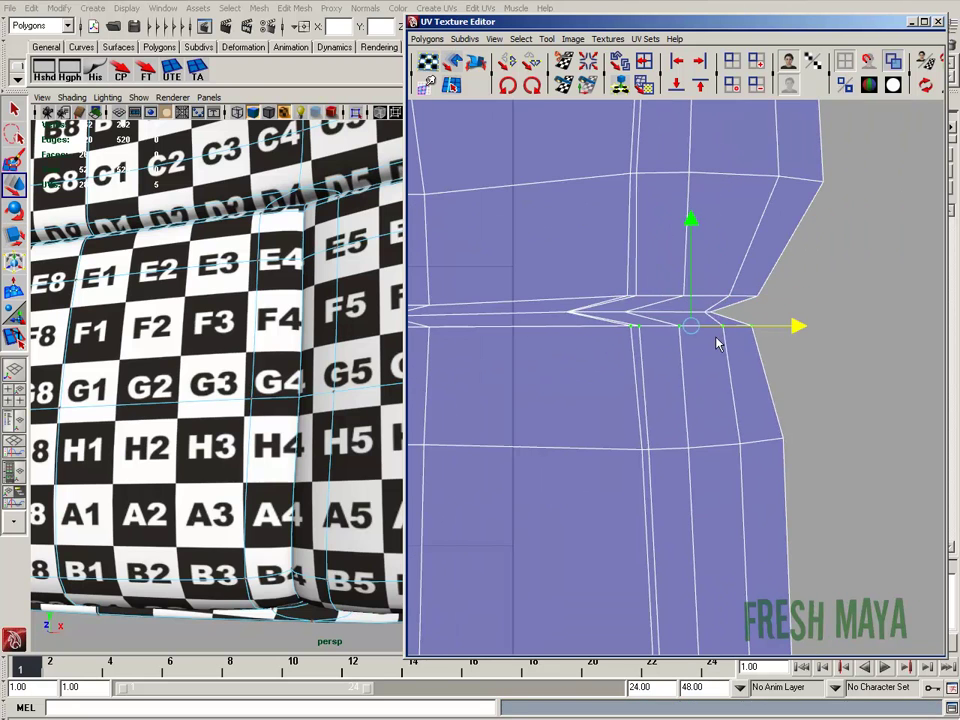
# Select UVs around the horizontal crease's right end and nudge them slightly downward
pyautogui.keyDown('alt'); pyautogui.moveTo(690, 335); pyautogui.dragTo(681, 387, button='middle'); pyautogui.keyUp('alt')
pyautogui.keyDown('alt'); pyautogui.moveTo(680, 385); pyautogui.dragTo(624, 350, button='right'); pyautogui.keyUp('alt')
pyautogui.moveTo(622, 347); pyautogui.dragTo(760, 364)
pyautogui.keyDown('alt'); pyautogui.moveTo(530, 405); pyautogui.dragTo(590, 410, button='right'); pyautogui.keyUp('alt')
pyautogui.click(590, 410)
pyautogui.keyDown('alt'); pyautogui.moveTo(590, 415); pyautogui.dragTo(710, 409, button='middle'); pyautogui.keyUp('alt')
pyautogui.keyDown('alt'); pyautogui.moveTo(740, 400); pyautogui.dragTo(725, 368, button='right'); pyautogui.keyUp('alt')
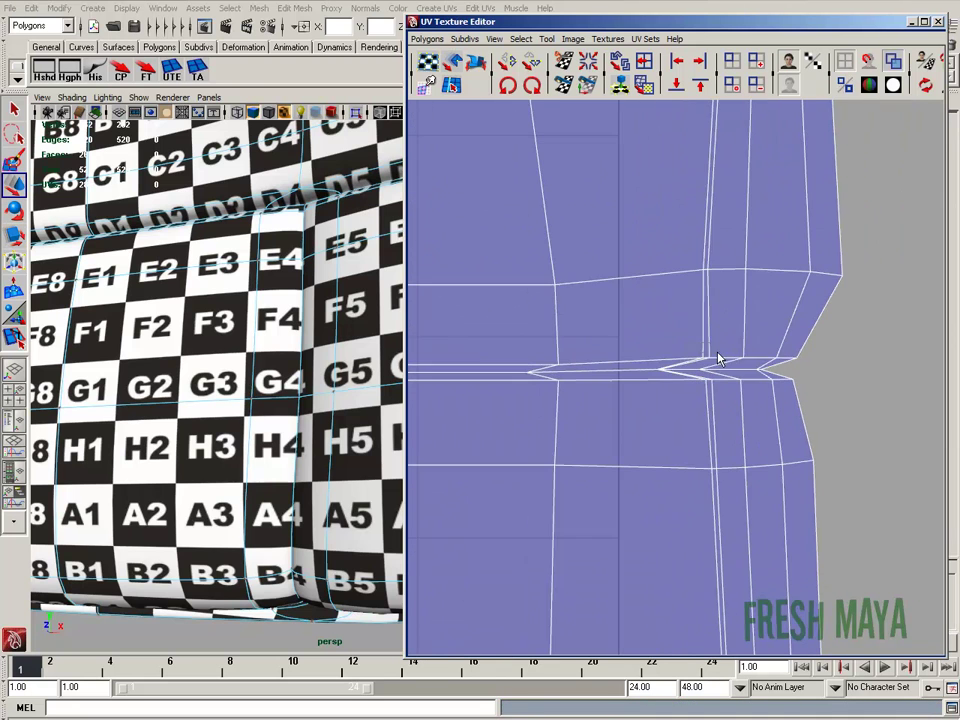
pyautogui.moveTo(772, 314); pyautogui.dragTo(772, 317)
pyautogui.click(685, 405)
# Fine-tune the vertical position of the UV rows directly beside the horizontal crease's right end
pyautogui.keyDown('alt'); pyautogui.moveTo(685, 405); pyautogui.dragTo(665, 394, button='right'); pyautogui.keyUp('alt')
pyautogui.moveTo(808, 367); pyautogui.dragTo(690, 350)
pyautogui.moveTo(682, 366); pyautogui.dragTo(777, 377)
pyautogui.moveTo(728, 315); pyautogui.dragTo(729, 318)
pyautogui.moveTo(647, 366); pyautogui.dragTo(770, 377)
pyautogui.moveTo(707, 329); pyautogui.dragTo(800, 367)
pyautogui.moveTo(748, 325); pyautogui.dragTo(748, 328)
pyautogui.click(670, 395)
# Move the outer border UVs just above the horizontal crease's right end slightly inward to smooth the border columns
pyautogui.keyDown('alt'); pyautogui.moveTo(670, 395); pyautogui.dragTo(550, 400, button='right'); pyautogui.keyUp('alt')
pyautogui.keyDown('alt'); pyautogui.moveTo(559, 433); pyautogui.dragTo(486, 504, button='middle'); pyautogui.keyUp('alt')
pyautogui.moveTo(649, 387); pyautogui.dragTo(692, 412)
pyautogui.moveTo(715, 400); pyautogui.dragTo(708, 400)
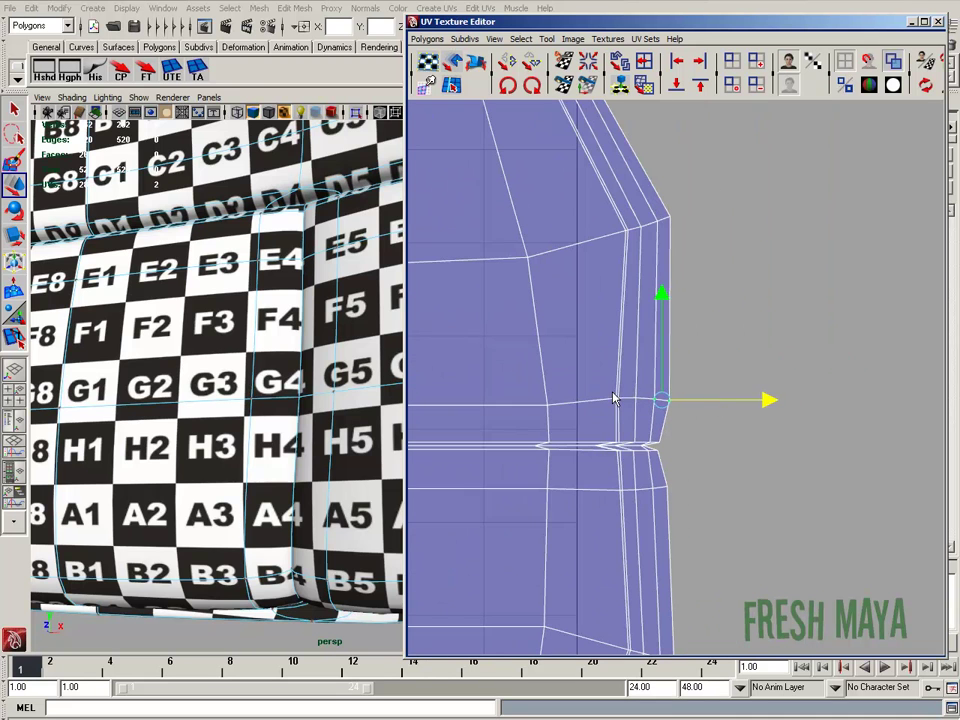
pyautogui.moveTo(626, 389); pyautogui.dragTo(648, 411)
pyautogui.moveTo(698, 401); pyautogui.dragTo(690, 403)
pyautogui.moveTo(607, 388); pyautogui.dragTo(632, 410)
pyautogui.click(690, 418)
pyautogui.keyDown('alt'); pyautogui.moveTo(690, 418); pyautogui.dragTo(600, 425, button='right'); pyautogui.keyUp('alt')
pyautogui.keyDown('alt'); pyautogui.moveTo(669, 540); pyautogui.dragTo(706, 480, button='middle'); pyautogui.keyUp('alt')
pyautogui.moveTo(675, 467); pyautogui.dragTo(732, 486)
pyautogui.moveTo(672, 214); pyautogui.dragTo(749, 231)
# Adjust the border UVs at the front shell's upper left shoulder slightly sideways
pyautogui.keyDown('alt'); pyautogui.moveTo(735, 430); pyautogui.dragTo(643, 450, button='right'); pyautogui.keyUp('alt')
pyautogui.keyDown('alt'); pyautogui.moveTo(540, 420); pyautogui.dragTo(880, 465, button='middle'); pyautogui.keyUp('alt')
pyautogui.keyDown('alt'); pyautogui.moveTo(560, 300); pyautogui.dragTo(690, 290, button='right'); pyautogui.keyUp('alt')
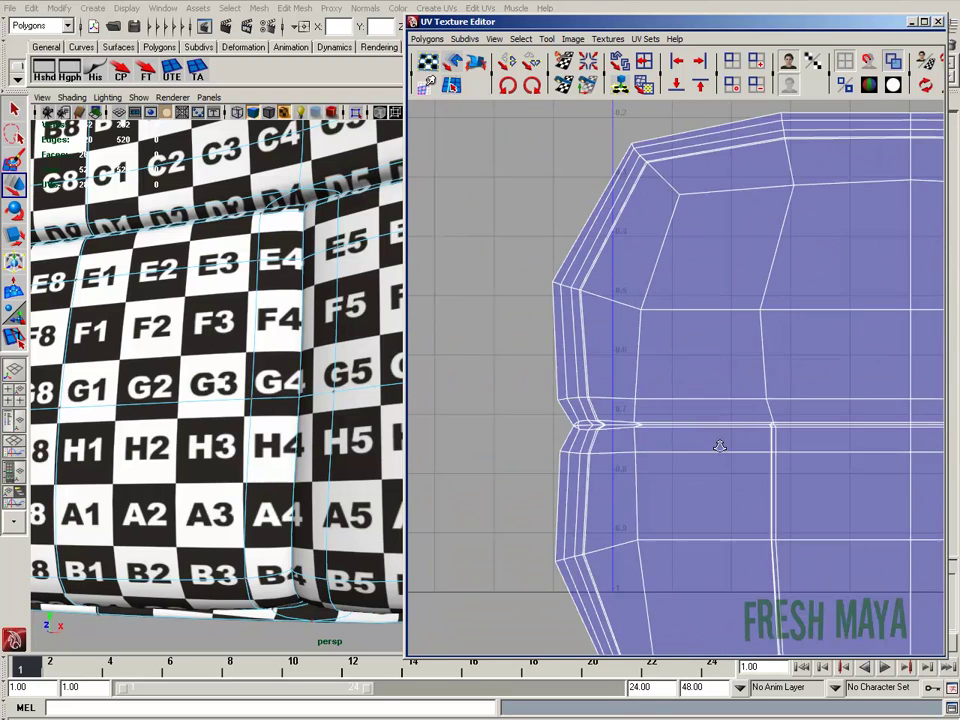
pyautogui.moveTo(538, 262); pyautogui.dragTo(597, 293)
pyautogui.moveTo(613, 285); pyautogui.dragTo(617, 285)
pyautogui.keyDown('alt'); pyautogui.moveTo(617, 283); pyautogui.dragTo(625, 200, button='middle'); pyautogui.keyUp('alt')
pyautogui.moveTo(679, 199); pyautogui.dragTo(676, 199)
pyautogui.keyDown('alt'); pyautogui.moveTo(676, 199); pyautogui.dragTo(676, 139, button='middle'); pyautogui.keyUp('alt')
# Flatten the border UV row just below the horizontal crease's left end and move it slightly outward
pyautogui.moveTo(535, 408); pyautogui.dragTo(633, 431)
pyautogui.keyDown('alt'); pyautogui.moveTo(625, 400); pyautogui.dragTo(641, 506, button='middle'); pyautogui.keyUp('alt')
pyautogui.keyDown('alt'); pyautogui.moveTo(540, 440); pyautogui.dragTo(610, 440, button='right'); pyautogui.keyUp('alt')
pyautogui.moveTo(508, 421); pyautogui.dragTo(586, 466)
pyautogui.moveTo(550, 339); pyautogui.dragTo(550, 438)
pyautogui.press('w')
pyautogui.moveTo(597, 442); pyautogui.dragTo(594, 443)
# Straighten the border UV row just above the horizontal crease's left end
pyautogui.keyDown('alt'); pyautogui.moveTo(594, 443); pyautogui.dragTo(595, 476, button='middle'); pyautogui.keyUp('alt')
pyautogui.moveTo(504, 370); pyautogui.dragTo(592, 408)
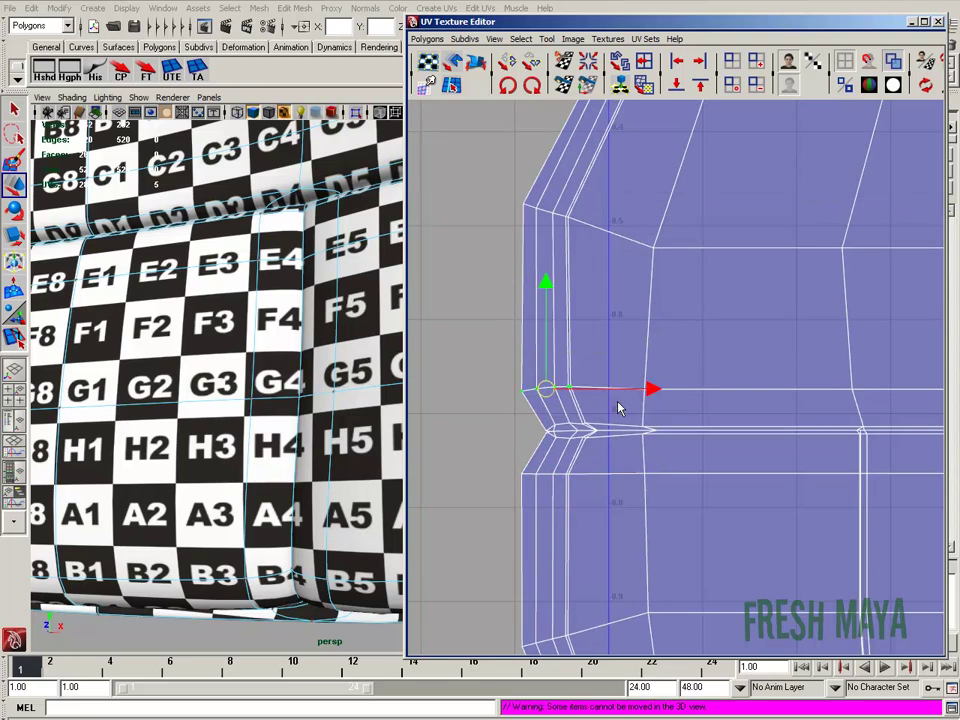
pyautogui.press('w')
# Flatten the UVs along the upper edge of the horizontal crease's left end and shift the row outward
pyautogui.keyDown('alt'); pyautogui.moveTo(554, 336); pyautogui.dragTo(623, 284, button='middle'); pyautogui.keyUp('alt')
pyautogui.keyDown('alt'); pyautogui.moveTo(540, 318); pyautogui.dragTo(610, 318, button='right'); pyautogui.keyUp('alt')
pyautogui.moveTo(570, 330); pyautogui.dragTo(636, 367)
pyautogui.keyDown('shift'); pyautogui.moveTo(492, 358); pyautogui.dragTo(547, 385); pyautogui.keyUp('shift')
pyautogui.press('r')
pyautogui.moveTo(566, 268); pyautogui.dragTo(569, 365)
pyautogui.press('w')
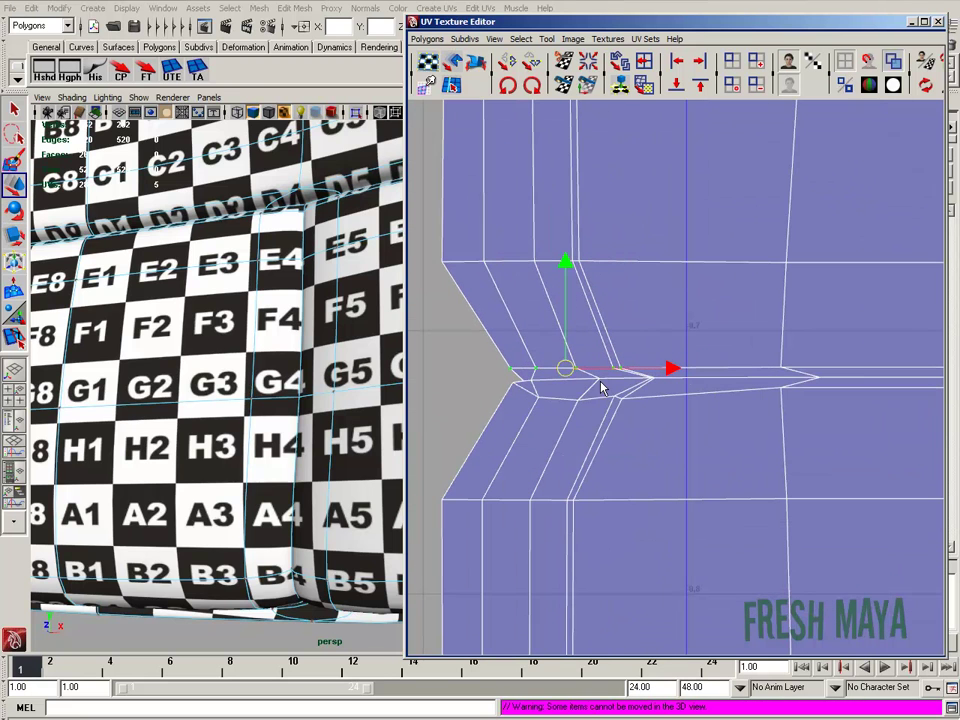
pyautogui.moveTo(537, 392); pyautogui.dragTo(502, 390, button='middle')
# Flatten the UVs along the lower edge of the horizontal crease's left end
pyautogui.moveTo(505, 380); pyautogui.dragTo(611, 403)
pyautogui.press('r')
pyautogui.click(655, 426)
# Nudge the UVs at the lower ends of the front shell's two vertical creases to even out the border
pyautogui.scroll(-8, 654, 427)
pyautogui.keyDown('alt'); pyautogui.moveTo(817, 443); pyautogui.dragTo(645, 251, button='middle'); pyautogui.keyUp('alt')
pyautogui.scroll(8, 720, 361)
pyautogui.moveTo(571, 380); pyautogui.dragTo(548, 346)
pyautogui.moveTo(793, 414); pyautogui.dragTo(798, 414, button='middle')
pyautogui.keyDown('alt'); pyautogui.moveTo(798, 414); pyautogui.dragTo(428, 441, button='middle'); pyautogui.keyUp('alt')
pyautogui.moveTo(675, 386); pyautogui.dragTo(648, 360)
pyautogui.moveTo(519, 480); pyautogui.dragTo(533, 379, button='middle')
pyautogui.scroll(8, 600, 450)
pyautogui.click(660, 499)
pyautogui.moveTo(664, 465); pyautogui.dragTo(664, 472)
# Try to raise the two outer border UVs beneath the left vertical crease and undo the move
pyautogui.keyDown('alt'); pyautogui.moveTo(664, 472); pyautogui.dragTo(489, 499, button='right'); pyautogui.keyUp('alt')
pyautogui.keyDown('alt'); pyautogui.moveTo(489, 499); pyautogui.dragTo(850, 487, button='middle'); pyautogui.keyUp('alt')
pyautogui.keyDown('alt'); pyautogui.moveTo(559, 471); pyautogui.dragTo(680, 490, button='right'); pyautogui.keyUp('alt')
pyautogui.click(674, 499)
pyautogui.scroll(-5, 673, 502)
pyautogui.keyDown('alt'); pyautogui.moveTo(553, 508); pyautogui.dragTo(592, 508, button='right'); pyautogui.keyUp('alt')
pyautogui.click(639, 525)
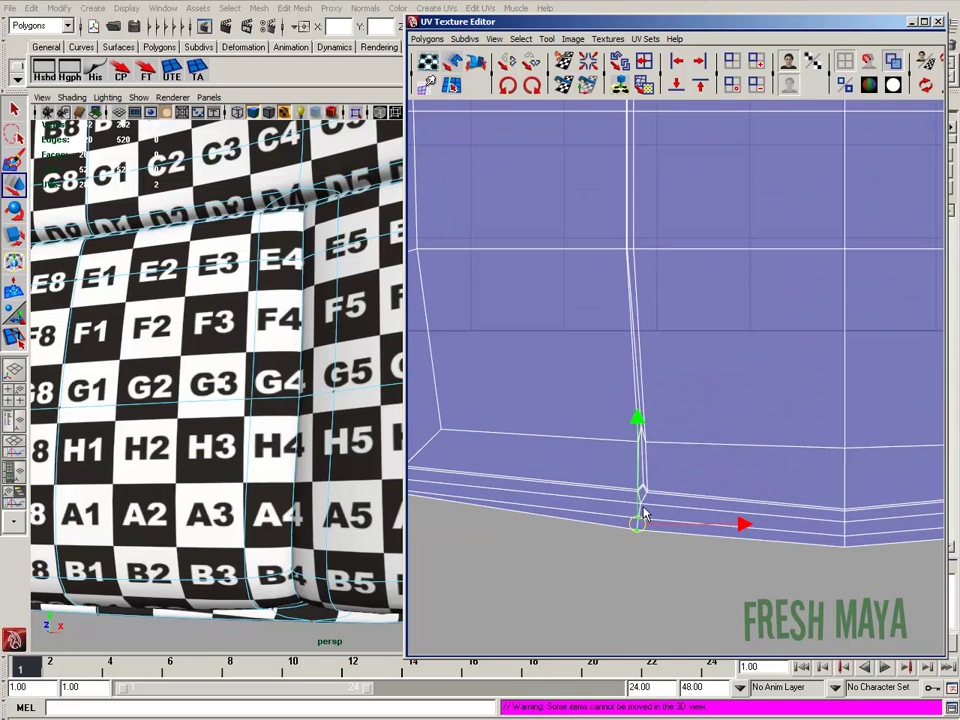
pyautogui.moveTo(638, 421); pyautogui.dragTo(638, 413)
pyautogui.keyDown('alt'); pyautogui.moveTo(672, 505); pyautogui.dragTo(644, 505, button='right'); pyautogui.keyUp('alt')
pyautogui.hotkey('ctrl', 'z')
pyautogui.hotkey('ctrl', 'z')
# Raise the border UV beneath the left vertical crease slightly and lower the outermost UV at the shell's lower left corner
pyautogui.click(643, 508)
pyautogui.moveTo(643, 508); pyautogui.dragTo(643, 500)
pyautogui.keyDown('alt'); pyautogui.moveTo(790, 517); pyautogui.dragTo(872, 515, button='middle'); pyautogui.keyUp('alt')
pyautogui.click(508, 475)
pyautogui.moveTo(508, 475); pyautogui.dragTo(508, 480)
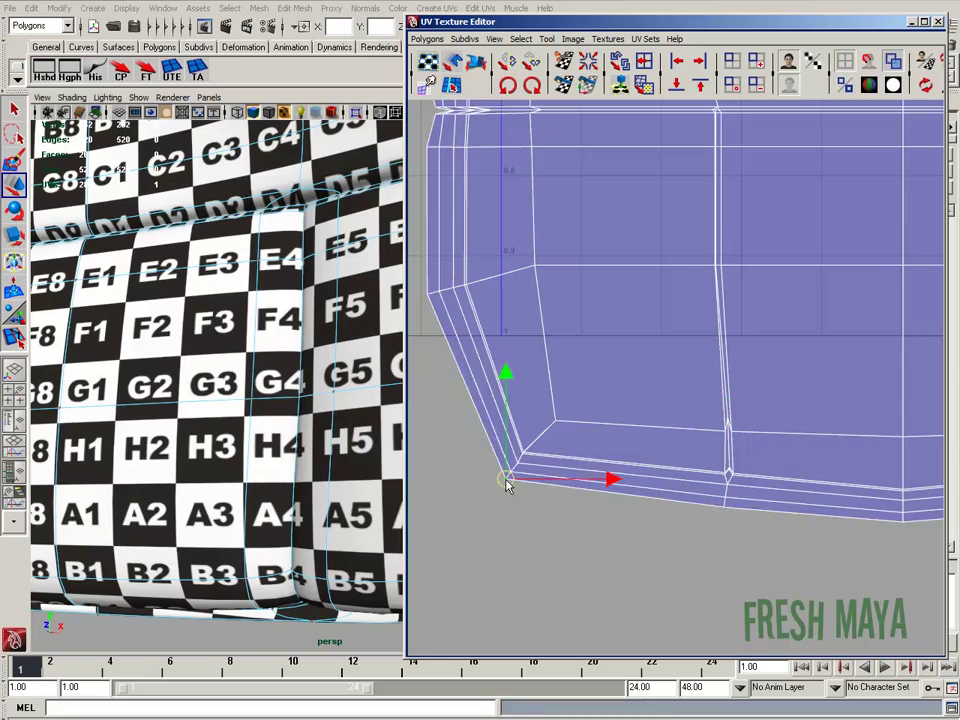
# Lower the outermost UV at the front shell's lower right corner slightly
pyautogui.keyDown('alt'); pyautogui.moveTo(940, 500); pyautogui.dragTo(740, 520, button='middle'); pyautogui.keyUp('alt')
pyautogui.keyDown('alt'); pyautogui.moveTo(742, 522); pyautogui.dragTo(791, 522, button='right'); pyautogui.keyUp('alt')
pyautogui.click(733, 481)
pyautogui.moveTo(733, 481); pyautogui.dragTo(733, 485)
# Examine the whole front shell's UV layout and the checker pattern on the cushion's front
pyautogui.keyDown('alt'); pyautogui.moveTo(760, 115); pyautogui.dragTo(782, 640, button='middle'); pyautogui.keyUp('alt')
pyautogui.keyDown('alt'); pyautogui.moveTo(793, 219); pyautogui.dragTo(660, 300, button='right'); pyautogui.keyUp('alt')
pyautogui.keyDown('alt'); pyautogui.moveTo(560, 430); pyautogui.dragTo(728, 326, button='middle'); pyautogui.keyUp('alt')
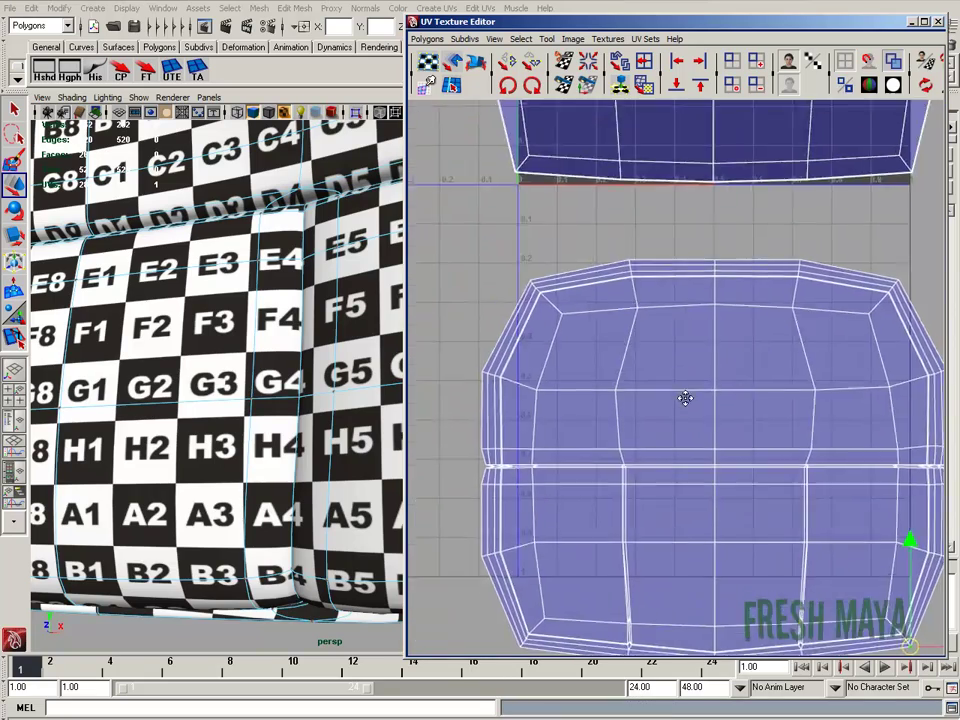
pyautogui.keyDown('alt'); pyautogui.moveTo(727, 330); pyautogui.dragTo(665, 330, button='right'); pyautogui.keyUp('alt')
pyautogui.keyDown('alt'); pyautogui.moveTo(840, 282); pyautogui.dragTo(778, 386, button='middle'); pyautogui.keyUp('alt')
pyautogui.keyDown('alt'); pyautogui.moveTo(778, 386); pyautogui.dragTo(745, 386, button='right'); pyautogui.keyUp('alt')
pyautogui.keyDown('alt'); pyautogui.moveTo(300, 396); pyautogui.dragTo(253, 396, button='right'); pyautogui.keyUp('alt')
pyautogui.keyDown('alt'); pyautogui.moveTo(253, 396); pyautogui.dragTo(245, 450); pyautogui.keyUp('alt')
# Select the UV row running across the front shell between its upper shoulders and scale it vertically to straighten it
pyautogui.moveTo(526, 398); pyautogui.dragTo(549, 427)
pyautogui.keyDown('alt'); pyautogui.moveTo(549, 420); pyautogui.dragTo(595, 420, button='right'); pyautogui.keyUp('alt')
pyautogui.keyDown('alt'); pyautogui.moveTo(480, 409); pyautogui.dragTo(609, 384, button='middle'); pyautogui.keyUp('alt')
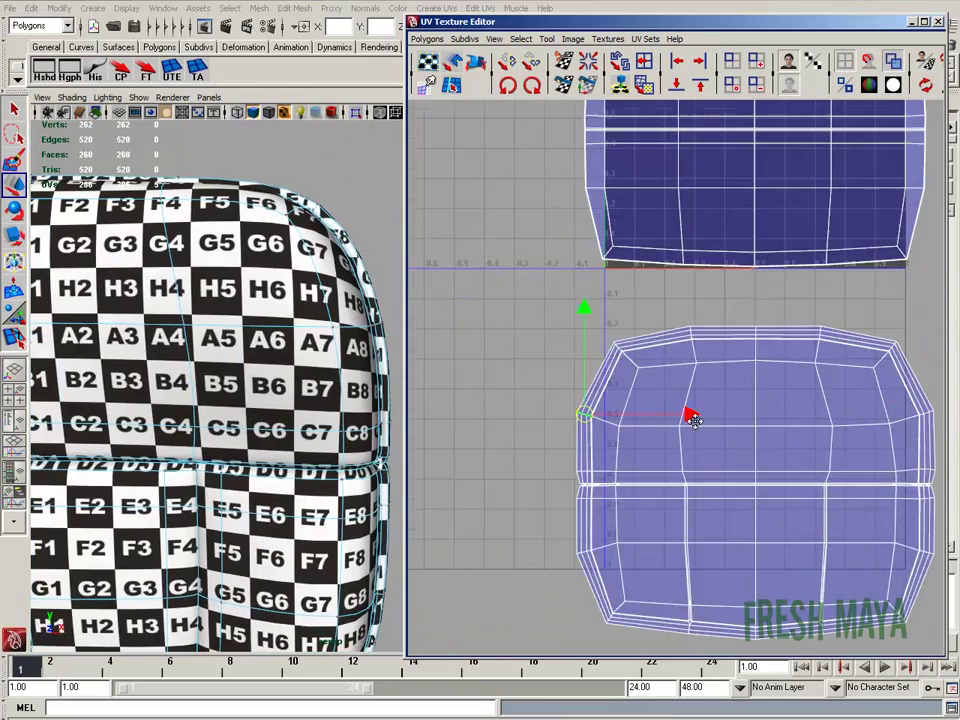
pyautogui.keyDown('shift'); pyautogui.moveTo(941, 441); pyautogui.dragTo(600, 400); pyautogui.keyUp('shift')
pyautogui.keyDown('alt'); pyautogui.moveTo(785, 440); pyautogui.dragTo(746, 440, button='right'); pyautogui.keyUp('alt')
pyautogui.keyDown('alt'); pyautogui.moveTo(746, 440); pyautogui.dragTo(701, 446, button='middle'); pyautogui.keyUp('alt')
pyautogui.press('r')
pyautogui.moveTo(691, 316)
pyautogui.mouseDown()
pyautogui.moveTo(694, 367)
pyautogui.moveTo(694, 337)
pyautogui.mouseUp()
# Try to flatten a UV row across the middle of the front shell and undo the last changes
pyautogui.keyDown('alt'); pyautogui.moveTo(695, 341); pyautogui.dragTo(673, 341, button='right'); pyautogui.keyUp('alt')
pyautogui.keyDown('alt'); pyautogui.moveTo(680, 430); pyautogui.dragTo(664, 335, button='middle'); pyautogui.keyUp('alt')
pyautogui.moveTo(548, 384); pyautogui.dragTo(802, 412)
pyautogui.moveTo(673, 297); pyautogui.dragTo(674, 334)
pyautogui.press('w')
pyautogui.moveTo(548, 298); pyautogui.dragTo(804, 332)
pyautogui.press('z')
pyautogui.press('z')
# Fine-tune the vertical position of the front shell's bottom border UVs against the checker along the cushion's lower edge
pyautogui.keyDown('alt'); pyautogui.moveTo(652, 396); pyautogui.dragTo(580, 396, button='right'); pyautogui.keyUp('alt')
pyautogui.keyDown('alt'); pyautogui.moveTo(205, 475); pyautogui.dragTo(142, 478, button='right'); pyautogui.keyUp('alt')
pyautogui.keyDown('alt'); pyautogui.moveTo(142, 478); pyautogui.dragTo(214, 404, button='middle'); pyautogui.keyUp('alt')
pyautogui.keyDown('alt'); pyautogui.moveTo(214, 402); pyautogui.dragTo(285, 403, button='right'); pyautogui.keyUp('alt')
pyautogui.keyDown('alt'); pyautogui.moveTo(309, 366); pyautogui.dragTo(309, 490, button='middle'); pyautogui.keyUp('alt')
pyautogui.moveTo(560, 409); pyautogui.dragTo(775, 443)
pyautogui.moveTo(675, 323); pyautogui.dragTo(675, 320)
pyautogui.keyDown('alt'); pyautogui.moveTo(289, 543); pyautogui.dragTo(316, 346, button='middle'); pyautogui.keyUp('alt')
pyautogui.moveTo(676, 319); pyautogui.dragTo(679, 321)
pyautogui.keyDown('alt'); pyautogui.moveTo(711, 305); pyautogui.dragTo(724, 369, button='middle'); pyautogui.keyUp('alt')
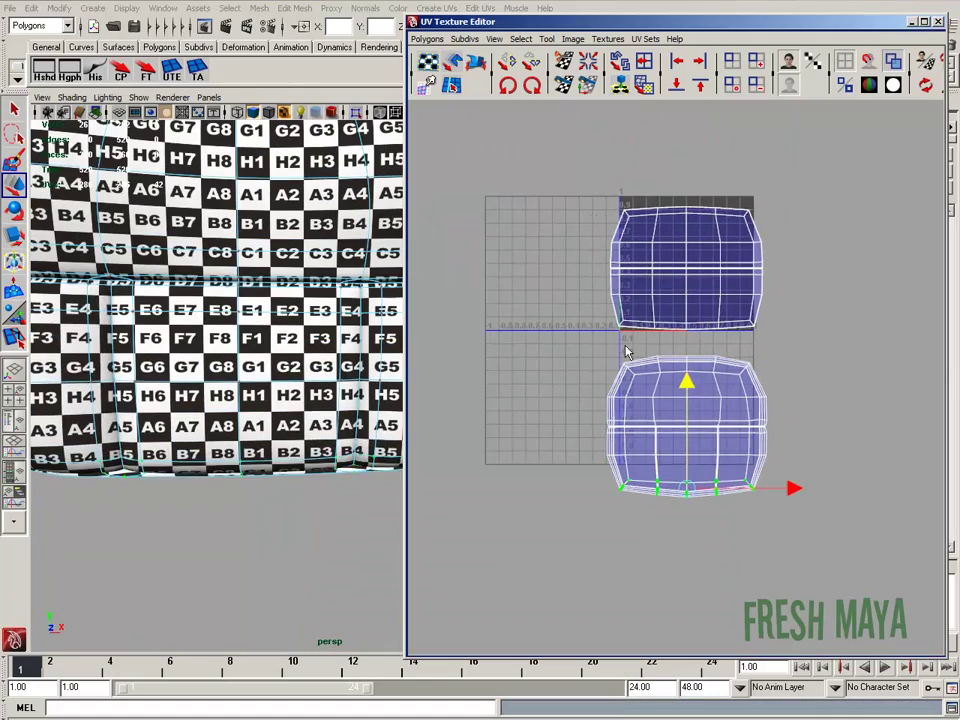
# Move the front shell's top border UVs slightly upward
pyautogui.moveTo(578, 338); pyautogui.dragTo(785, 380)
pyautogui.keyDown('alt'); pyautogui.moveTo(310, 205); pyautogui.dragTo(331, 400, button='middle'); pyautogui.keyUp('alt')
pyautogui.moveTo(688, 318); pyautogui.dragTo(689, 315)
# Move the UVs at the front shell's upper left corner slightly outward and down, checking the pattern on the cushion's corner
pyautogui.keyDown('alt'); pyautogui.moveTo(385, 400); pyautogui.dragTo(328, 403, button='right'); pyautogui.keyUp('alt')
pyautogui.keyDown('alt'); pyautogui.moveTo(328, 403); pyautogui.dragTo(245, 460); pyautogui.keyUp('alt')
pyautogui.keyDown('alt'); pyautogui.moveTo(245, 460); pyautogui.dragTo(311, 380, button='middle'); pyautogui.keyUp('alt')
pyautogui.scroll(3, 313, 378)
pyautogui.moveTo(612, 355); pyautogui.dragTo(631, 370)
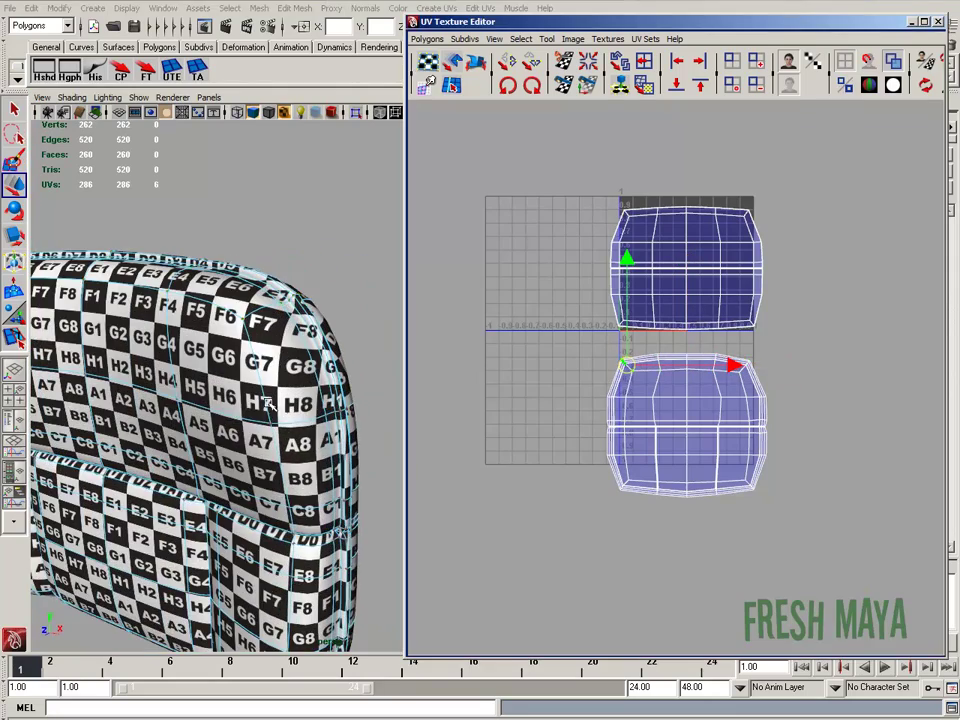
pyautogui.keyDown('alt'); pyautogui.moveTo(201, 391); pyautogui.dragTo(250, 396); pyautogui.keyUp('alt')
pyautogui.moveTo(627, 370); pyautogui.dragTo(625, 371)
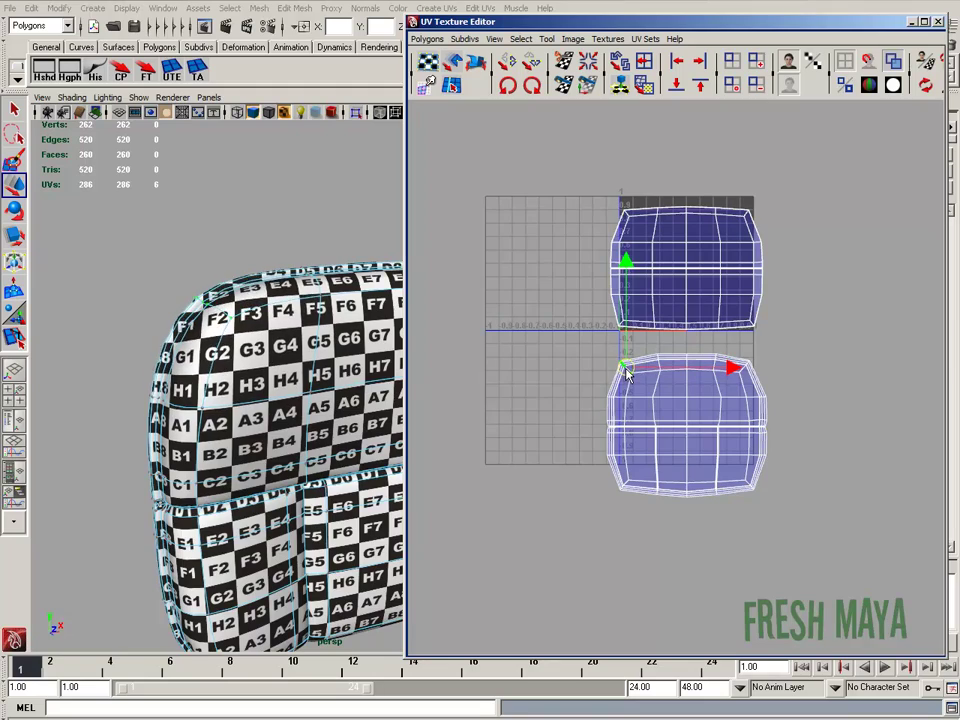
# Adjust the UVs at the front shell's upper right corner to reduce checker distortion on the cushion's corner
pyautogui.keyDown('alt'); pyautogui.moveTo(350, 395); pyautogui.dragTo(265, 400); pyautogui.keyUp('alt')
pyautogui.moveTo(734, 352)
pyautogui.mouseDown()
pyautogui.moveTo(756, 375)
pyautogui.moveTo(747, 368)
pyautogui.mouseUp()
pyautogui.keyDown('alt'); pyautogui.moveTo(275, 405); pyautogui.dragTo(325, 418); pyautogui.keyUp('alt')
pyautogui.keyDown('alt'); pyautogui.moveTo(325, 418); pyautogui.dragTo(275, 434, button='middle'); pyautogui.keyUp('alt')
pyautogui.moveTo(749, 367); pyautogui.dragTo(755, 370)
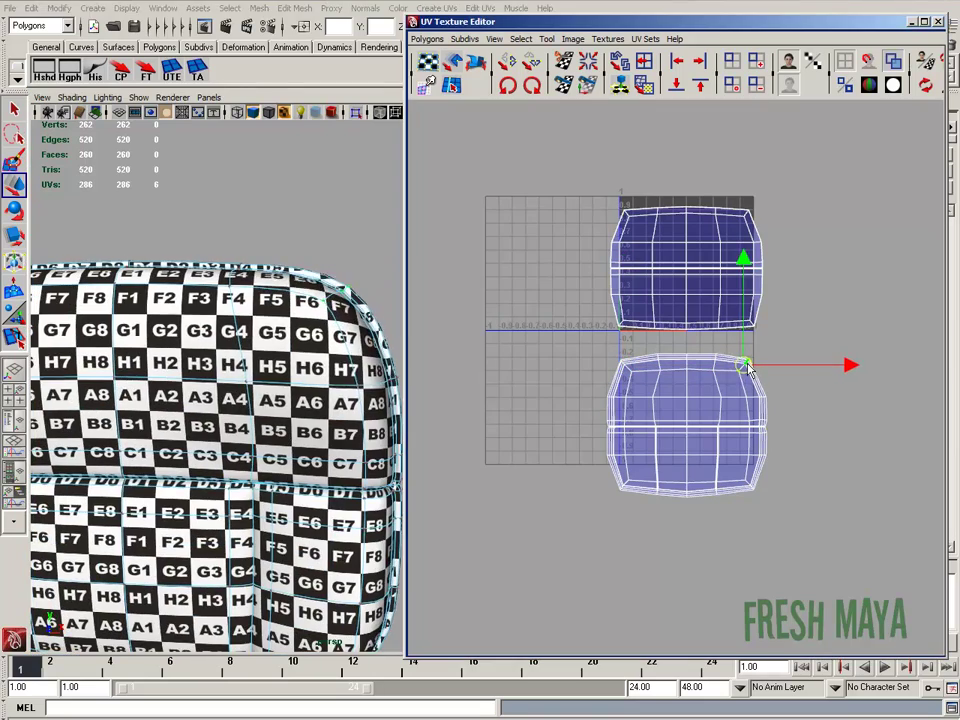
# Adjust the border UVs at the front shell's upper right and upper left corners, checking the pattern on the cushion
pyautogui.keyDown('alt'); pyautogui.moveTo(330, 400); pyautogui.dragTo(255, 410); pyautogui.keyUp('alt')
pyautogui.moveTo(769, 349); pyautogui.dragTo(736, 376)
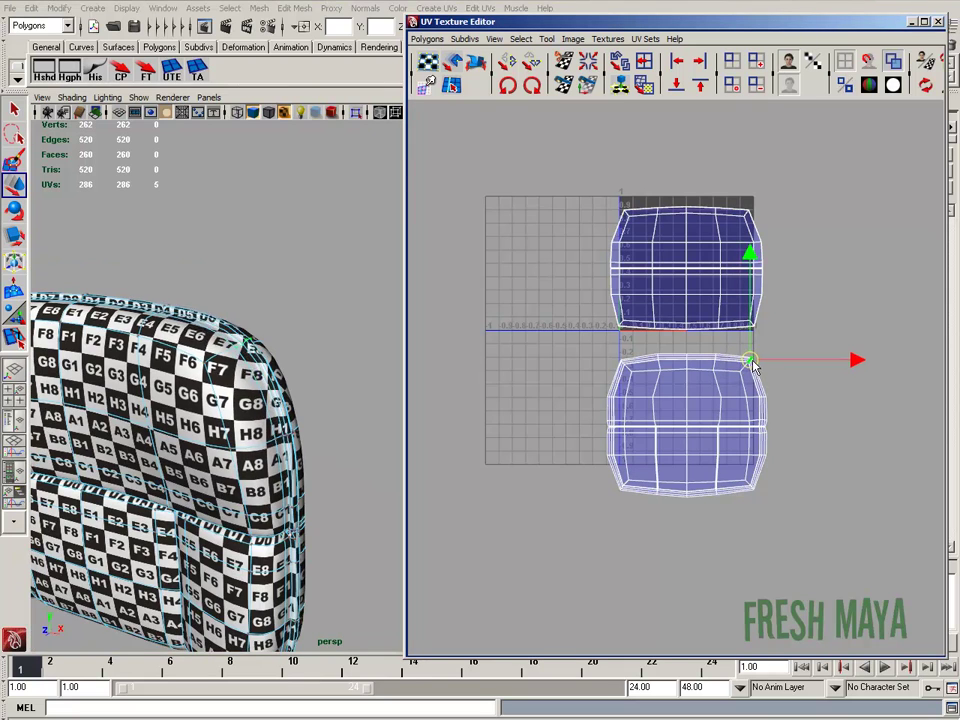
pyautogui.click(622, 366)
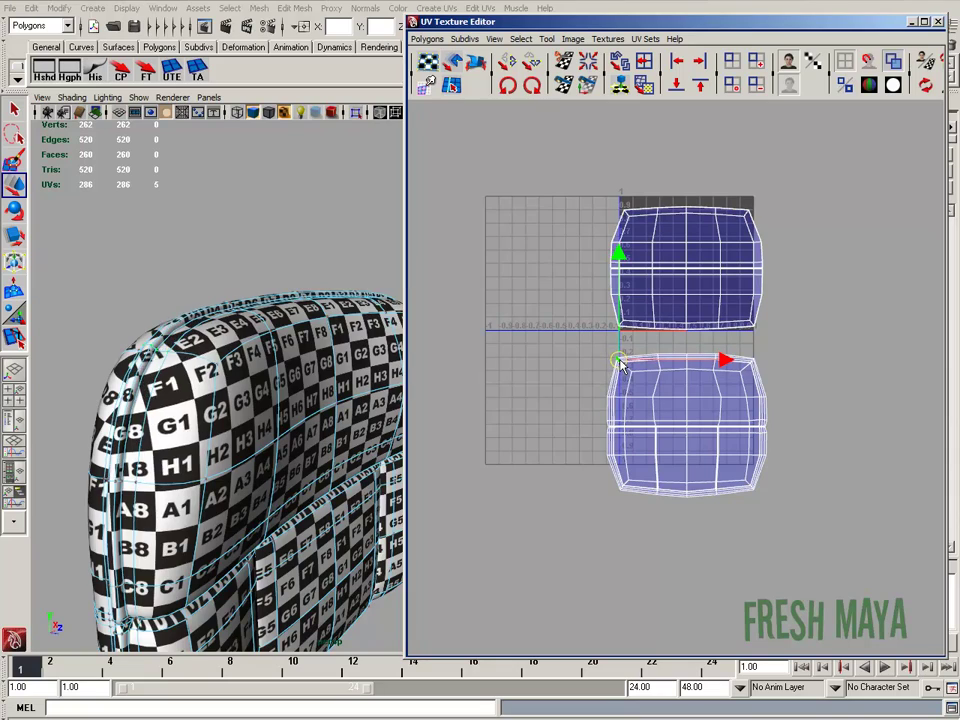
pyautogui.keyDown('alt'); pyautogui.moveTo(365, 428); pyautogui.dragTo(340, 436); pyautogui.keyUp('alt')
# Nudge the UVs at the front shell's lower left corner and along its bottom border to even out the checker
pyautogui.scroll(3, 630, 499)
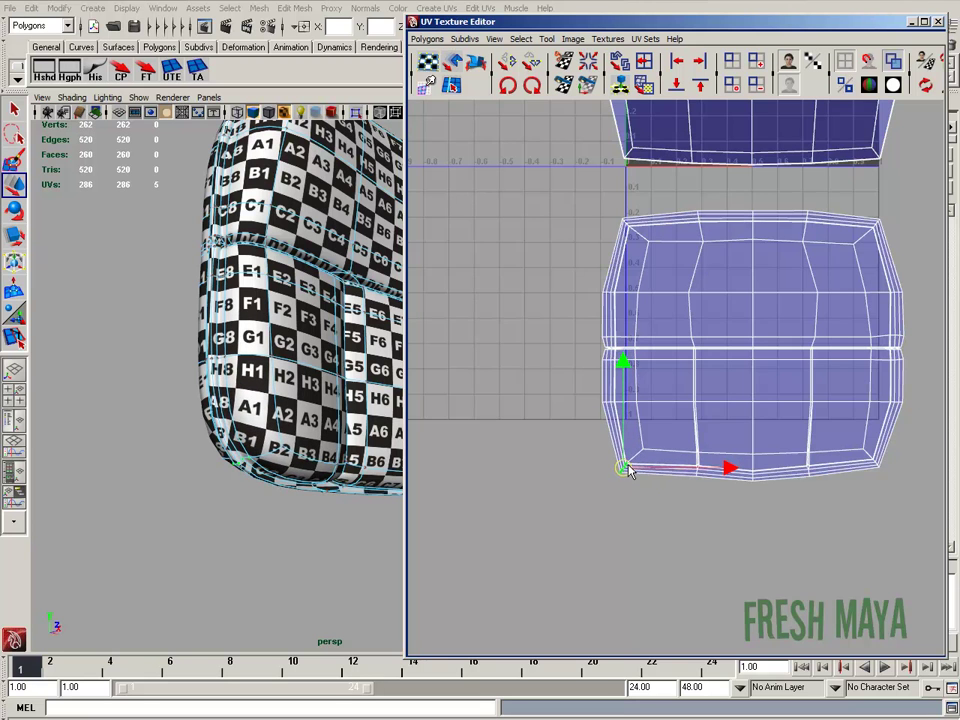
pyautogui.keyDown('alt'); pyautogui.moveTo(627, 470); pyautogui.dragTo(607, 449, button='middle'); pyautogui.keyUp('alt')
pyautogui.moveTo(623, 460); pyautogui.dragTo(622, 457)
pyautogui.keyDown('alt'); pyautogui.moveTo(733, 470); pyautogui.dragTo(617, 485, button='middle'); pyautogui.keyUp('alt')
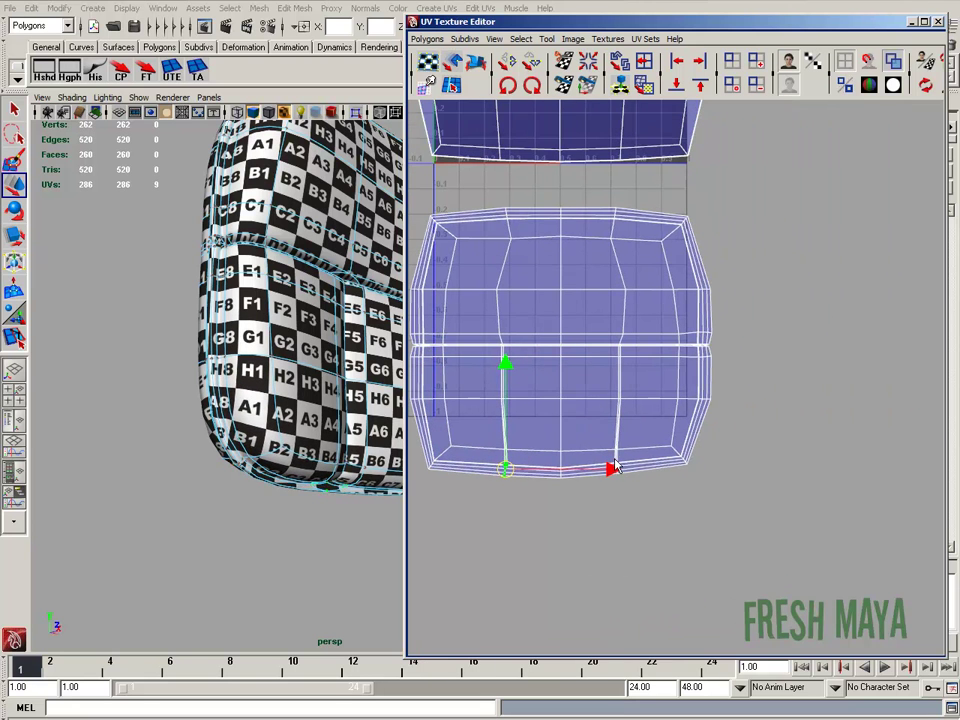
pyautogui.moveTo(606, 447); pyautogui.dragTo(628, 484)
pyautogui.moveTo(620, 470); pyautogui.dragTo(621, 473)
# Adjust the UVs at the front shell's lower right corner, checking the pattern on the cushion's lower corner
pyautogui.moveTo(671, 446); pyautogui.dragTo(698, 480)
pyautogui.keyDown('alt'); pyautogui.moveTo(350, 420); pyautogui.dragTo(180, 422); pyautogui.keyUp('alt')
pyautogui.moveTo(685, 460); pyautogui.dragTo(697, 470)
pyautogui.keyDown('alt'); pyautogui.moveTo(694, 469); pyautogui.dragTo(600, 469, button='right'); pyautogui.keyUp('alt')
pyautogui.keyDown('alt'); pyautogui.moveTo(330, 440); pyautogui.dragTo(230, 440, button='right'); pyautogui.keyUp('alt')
pyautogui.keyDown('alt'); pyautogui.moveTo(300, 445); pyautogui.dragTo(255, 486); pyautogui.keyUp('alt')
# Move the front shell's top border UVs slightly down and its bottom border UVs slightly up
pyautogui.keyDown('alt'); pyautogui.moveTo(480, 400); pyautogui.dragTo(538, 381, button='right'); pyautogui.keyUp('alt')
pyautogui.moveTo(538, 381); pyautogui.dragTo(786, 419)
pyautogui.moveTo(660, 350); pyautogui.dragTo(661, 354)
pyautogui.keyDown('alt'); pyautogui.moveTo(720, 520); pyautogui.dragTo(734, 425, button='middle'); pyautogui.keyUp('alt')
pyautogui.moveTo(854, 589); pyautogui.dragTo(545, 505)
pyautogui.keyDown('alt'); pyautogui.moveTo(305, 580); pyautogui.dragTo(330, 462); pyautogui.keyUp('alt')
pyautogui.moveTo(674, 418); pyautogui.dragTo(674, 413)
# Adjust the front shell's left and right border UVs horizontally, moving the right border slightly inward
pyautogui.keyDown('alt'); pyautogui.moveTo(322, 457); pyautogui.dragTo(277, 491); pyautogui.keyUp('alt')
pyautogui.moveTo(515, 290); pyautogui.dragTo(569, 533)
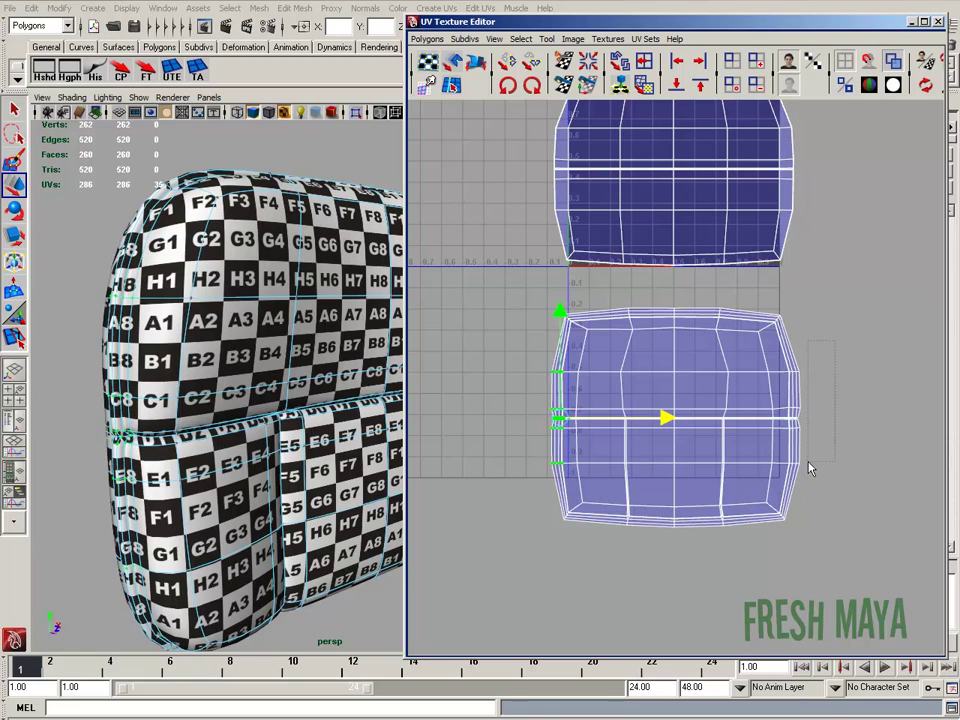
pyautogui.moveTo(808, 463); pyautogui.dragTo(783, 472)
pyautogui.keyDown('alt'); pyautogui.moveTo(330, 465); pyautogui.dragTo(185, 470); pyautogui.keyUp('alt')
pyautogui.moveTo(865, 417); pyautogui.dragTo(862, 416)
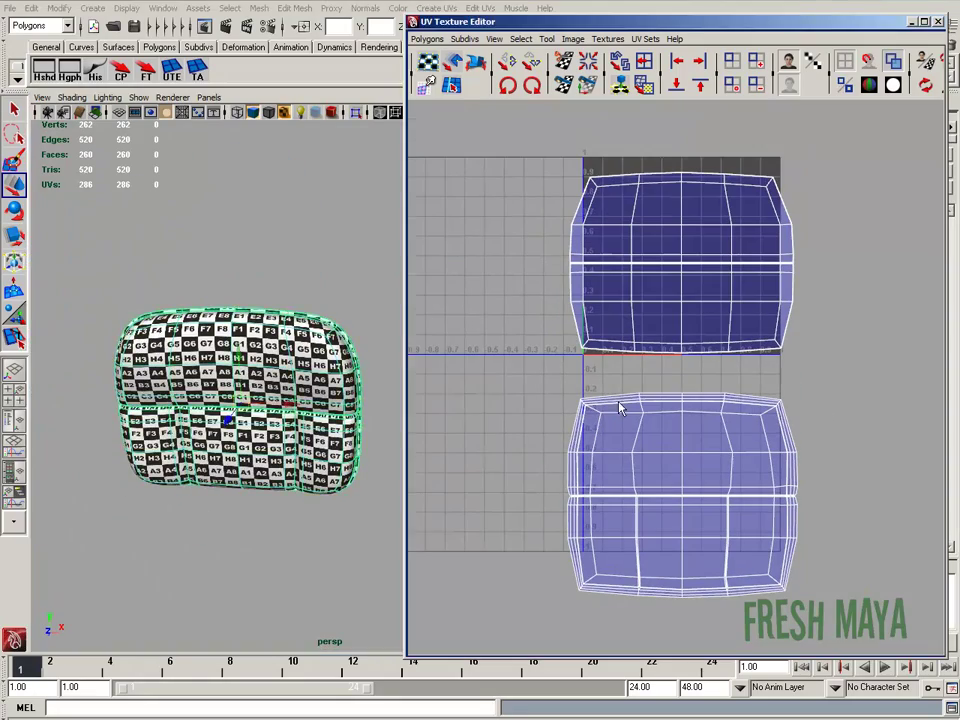
# Move the three border UVs at the front shell's upper left corner outward
pyautogui.keyDown('alt'); pyautogui.moveTo(130, 470); pyautogui.dragTo(190, 475, button='right'); pyautogui.keyUp('alt')
pyautogui.keyDown('alt'); pyautogui.moveTo(150, 475); pyautogui.dragTo(240, 522); pyautogui.keyUp('alt')
pyautogui.keyDown('alt'); pyautogui.moveTo(210, 470); pyautogui.dragTo(258, 471, button='right'); pyautogui.keyUp('alt')
pyautogui.moveTo(569, 405); pyautogui.dragTo(592, 394)
pyautogui.scroll(6, 583, 403)
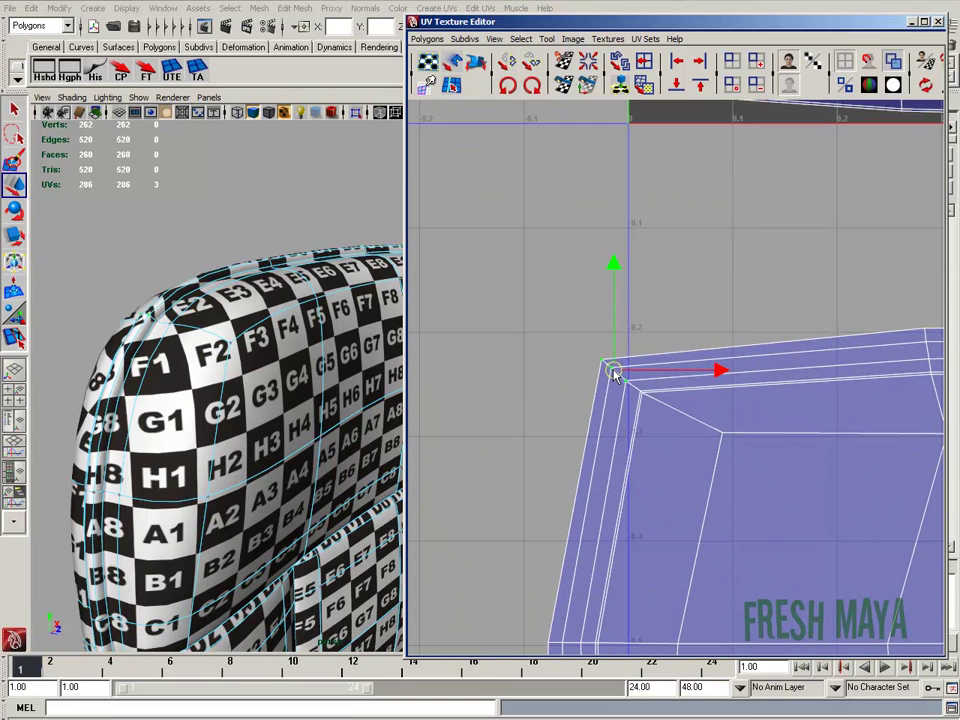
pyautogui.moveTo(621, 378); pyautogui.dragTo(591, 381)
# Shift the inner UV next to the front shell's upper left corner horizontally, checking the checker on the cushion
pyautogui.click(722, 432)
pyautogui.moveTo(722, 432); pyautogui.dragTo(737, 432)
pyautogui.scroll(-4, 360, 471)
pyautogui.keyDown('alt'); pyautogui.moveTo(260, 480); pyautogui.dragTo(130, 488); pyautogui.keyUp('alt')
pyautogui.moveTo(731, 432); pyautogui.dragTo(707, 432)
pyautogui.scroll(-2, 735, 470)
pyautogui.keyDown('alt'); pyautogui.moveTo(746, 487); pyautogui.dragTo(695, 444, button='middle'); pyautogui.keyUp('alt')
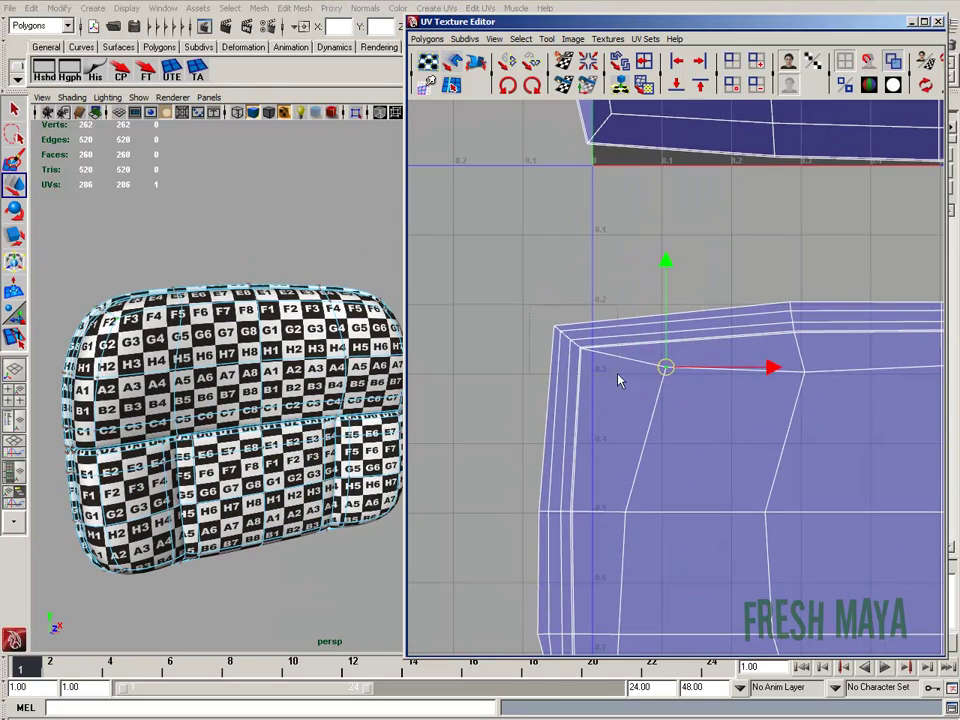
# Move the front shell's upper left corner UVs inward and up, and reposition the adjacent inner UV to match
pyautogui.moveTo(569, 338); pyautogui.dragTo(602, 326)
pyautogui.keyDown('alt'); pyautogui.moveTo(180, 424); pyautogui.dragTo(235, 424); pyautogui.keyUp('alt')
pyautogui.moveTo(601, 325); pyautogui.dragTo(588, 317)
pyautogui.click(666, 368)
pyautogui.moveTo(666, 368); pyautogui.dragTo(649, 367)
pyautogui.keyDown('alt'); pyautogui.moveTo(240, 450); pyautogui.dragTo(180, 450); pyautogui.keyUp('alt')
pyautogui.moveTo(649, 367); pyautogui.dragTo(677, 372)
pyautogui.keyDown('alt'); pyautogui.moveTo(175, 458); pyautogui.dragTo(420, 397); pyautogui.keyUp('alt')
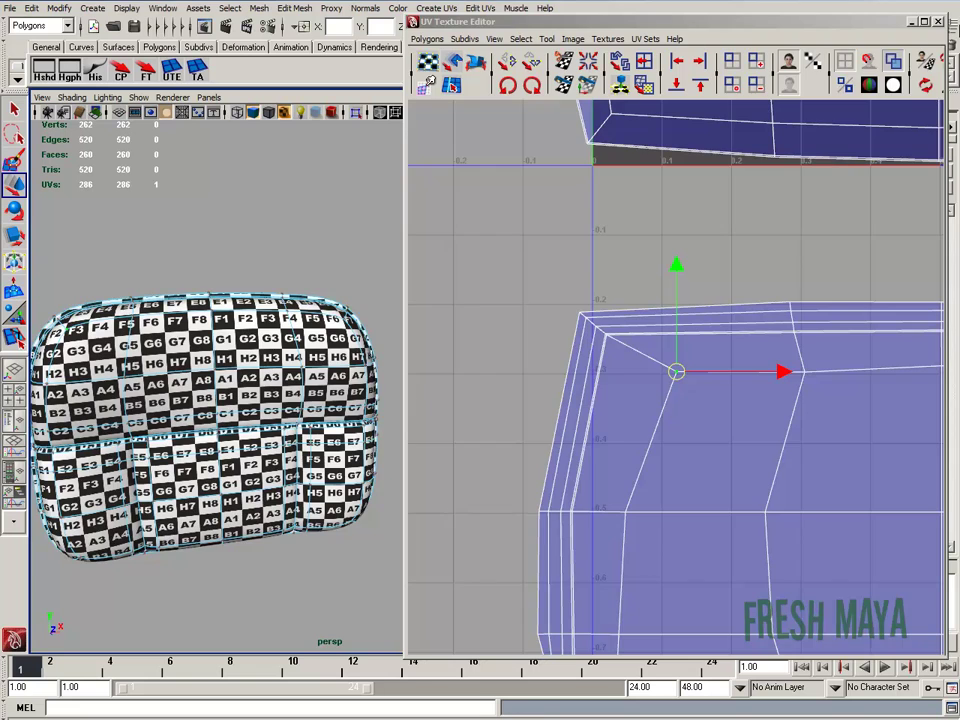
# Scale both UV shells down together and move them into the 0 to 1 texture space
pyautogui.click(938, 21)
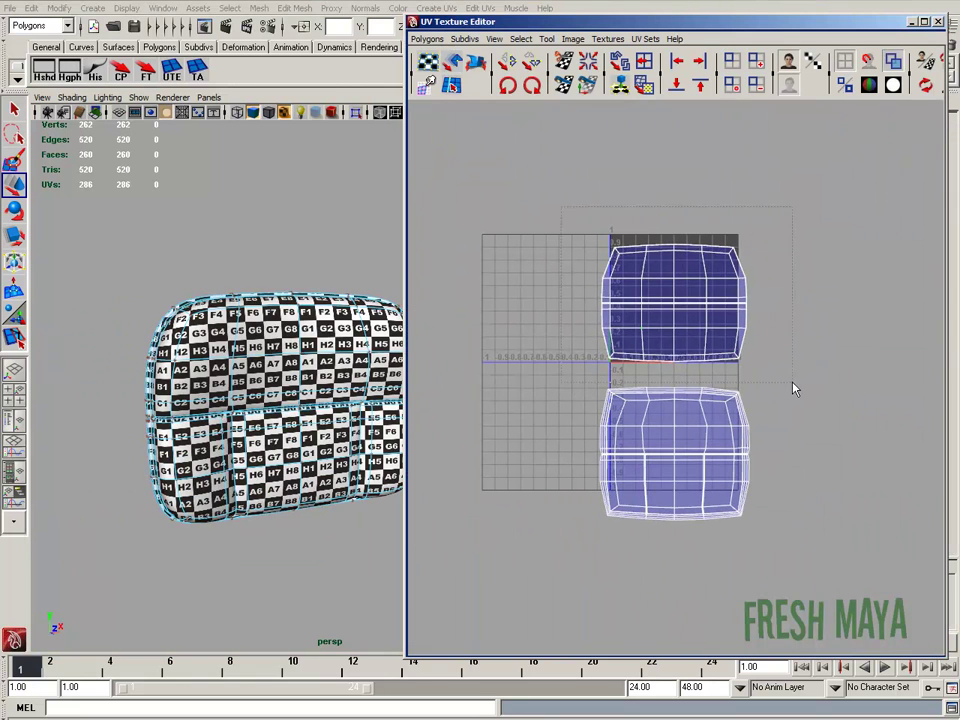
pyautogui.moveTo(803, 387); pyautogui.dragTo(803, 387)
pyautogui.moveTo(677, 242); pyautogui.dragTo(718, 390)
pyautogui.press('r')
pyautogui.moveTo(676, 454); pyautogui.dragTo(682, 454)
pyautogui.press('w')
pyautogui.moveTo(675, 396); pyautogui.dragTo(685, 290)
pyautogui.moveTo(800, 587); pyautogui.dragTo(800, 587)
pyautogui.moveTo(677, 392); pyautogui.dragTo(688, 306)
pyautogui.press('r')
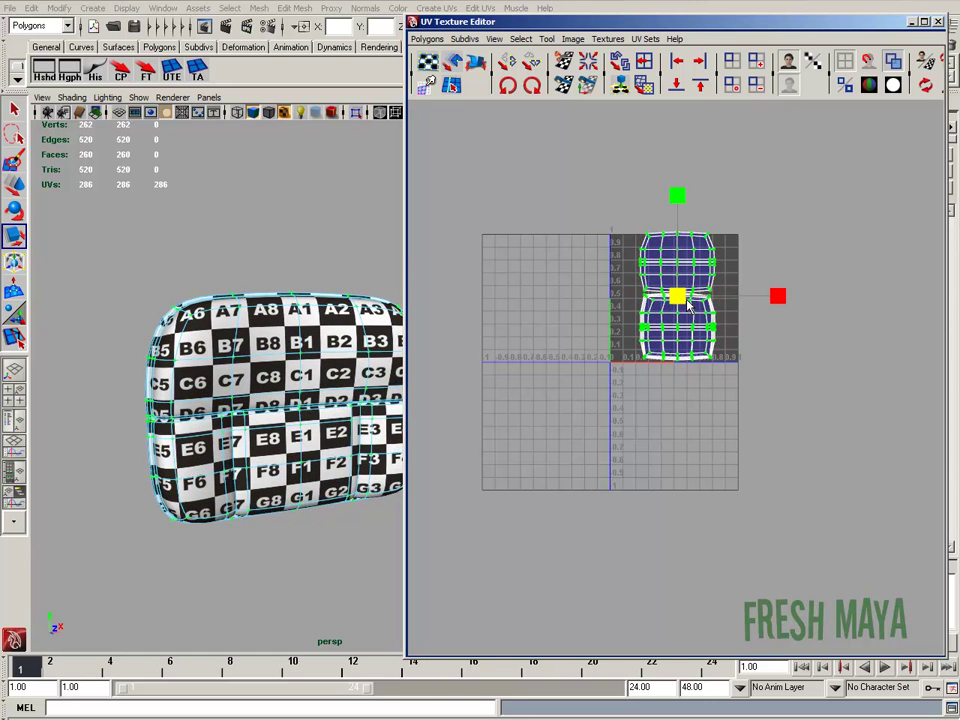
# Fine-tune the scale and vertical position of both shells so they fit inside the 0 to 1 square
pyautogui.moveTo(678, 217); pyautogui.dragTo(678, 204)
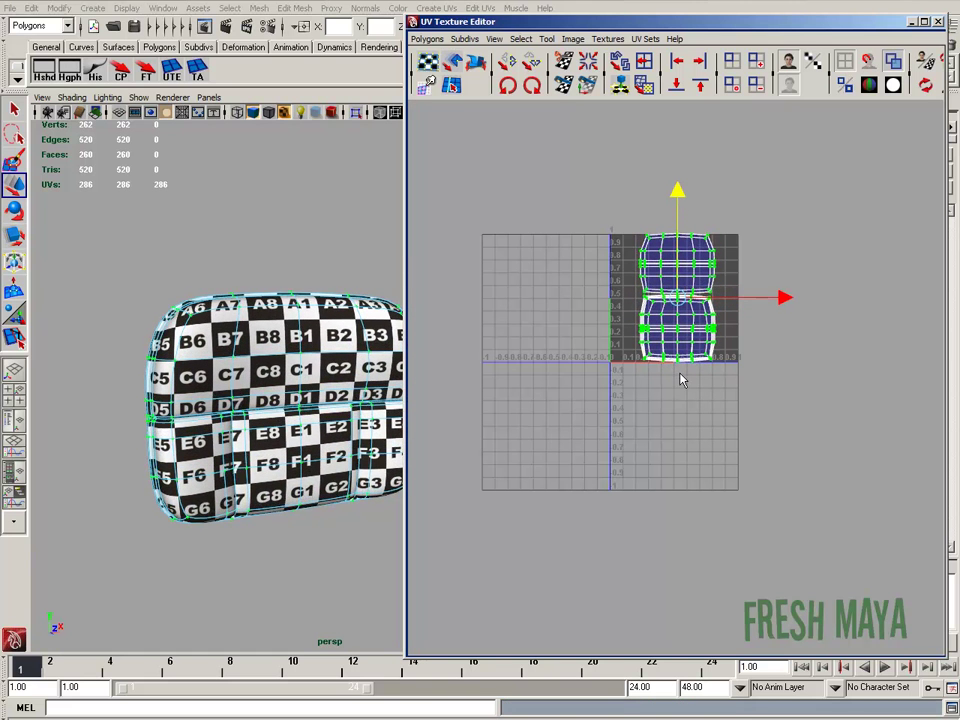
pyautogui.press('r')
pyautogui.moveTo(684, 299); pyautogui.dragTo(684, 298)
pyautogui.moveTo(680, 200); pyautogui.dragTo(680, 201)
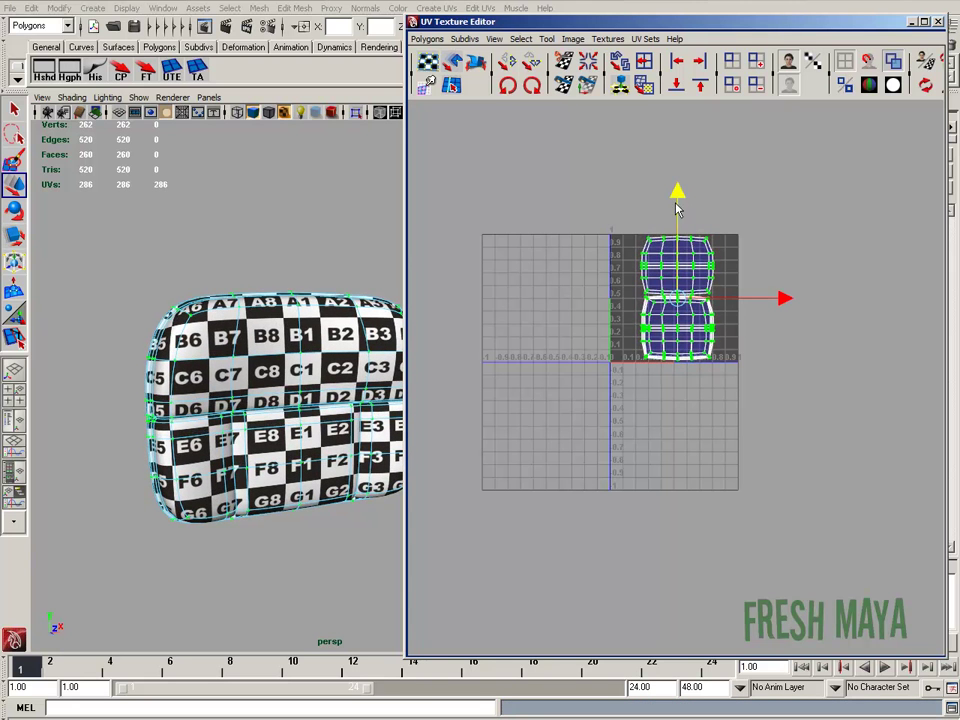
pyautogui.keyDown('alt'); pyautogui.moveTo(581, 279); pyautogui.dragTo(731, 298, button='right'); pyautogui.keyUp('alt')
pyautogui.keyDown('alt'); pyautogui.moveTo(731, 298); pyautogui.dragTo(740, 435, button='middle'); pyautogui.keyUp('alt')
pyautogui.keyDown('alt'); pyautogui.moveTo(632, 437); pyautogui.dragTo(716, 437, button='right'); pyautogui.keyUp('alt')
pyautogui.keyDown('alt'); pyautogui.moveTo(666, 394); pyautogui.dragTo(650, 402, button='middle'); pyautogui.keyUp('alt')
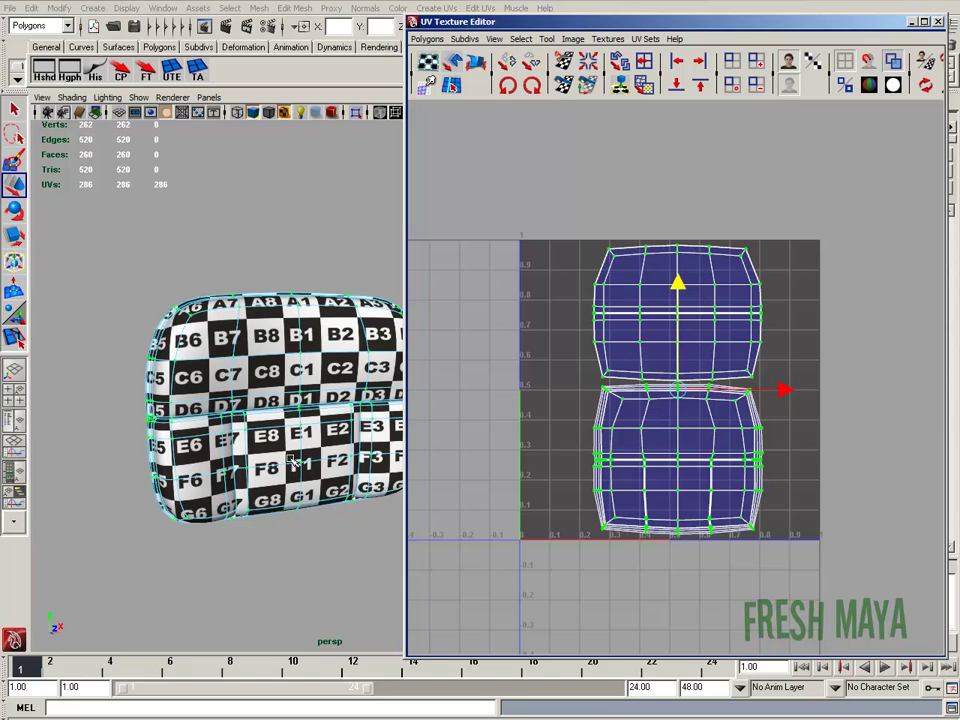
# Examine the checker pattern on the cushion's sides, corners and front from several angles
pyautogui.scroll(3, 283, 460)
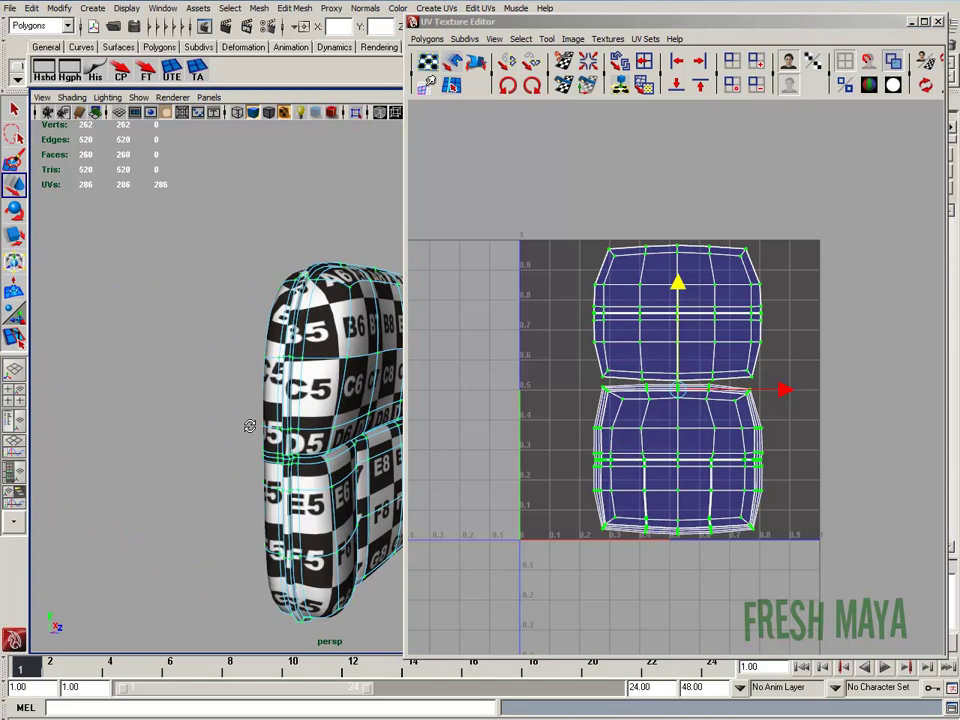
pyautogui.keyDown('alt'); pyautogui.moveTo(250, 426); pyautogui.dragTo(306, 381); pyautogui.keyUp('alt')
pyautogui.keyDown('alt'); pyautogui.moveTo(336, 429); pyautogui.dragTo(221, 431, button='right'); pyautogui.keyUp('alt')
pyautogui.keyDown('alt'); pyautogui.moveTo(221, 431); pyautogui.dragTo(302, 441); pyautogui.keyUp('alt')
pyautogui.keyDown('alt'); pyautogui.moveTo(321, 441); pyautogui.dragTo(154, 441, button='middle'); pyautogui.keyUp('alt')
pyautogui.keyDown('alt'); pyautogui.moveTo(154, 441); pyautogui.dragTo(342, 527); pyautogui.keyUp('alt')
pyautogui.keyDown('alt'); pyautogui.moveTo(342, 527); pyautogui.dragTo(357, 538, button='middle'); pyautogui.keyUp('alt')
pyautogui.click(724, 292)
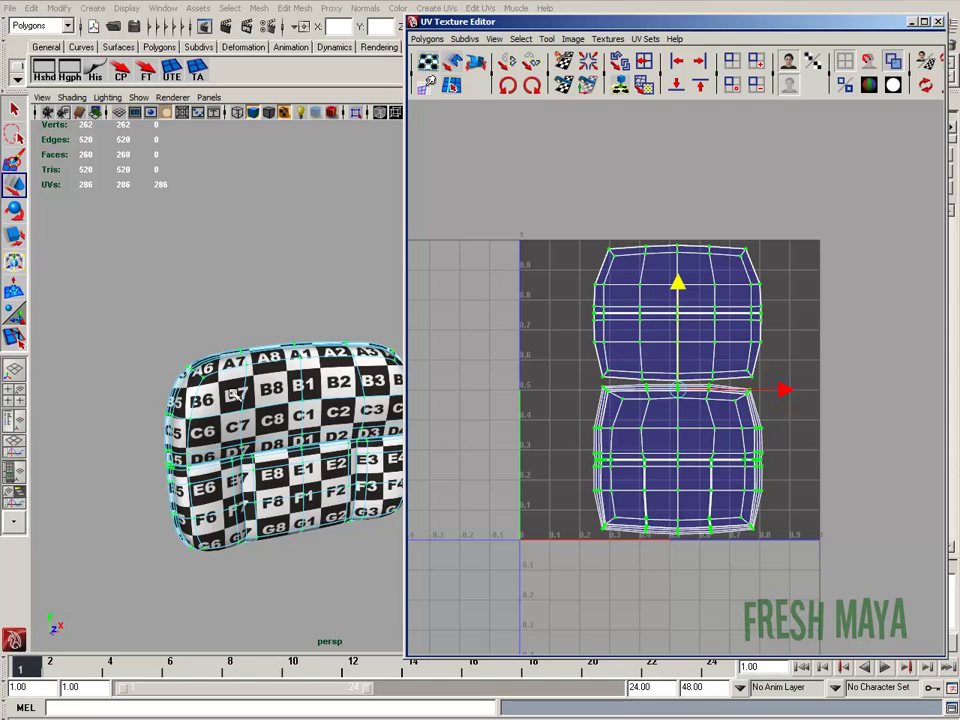
pyautogui.keyDown('alt'); pyautogui.moveTo(233, 428); pyautogui.dragTo(190, 413); pyautogui.keyUp('alt')
# Overlay the back shell on the front shell as a trial and return it to its place above
pyautogui.moveTo(570, 200); pyautogui.dragTo(808, 383)
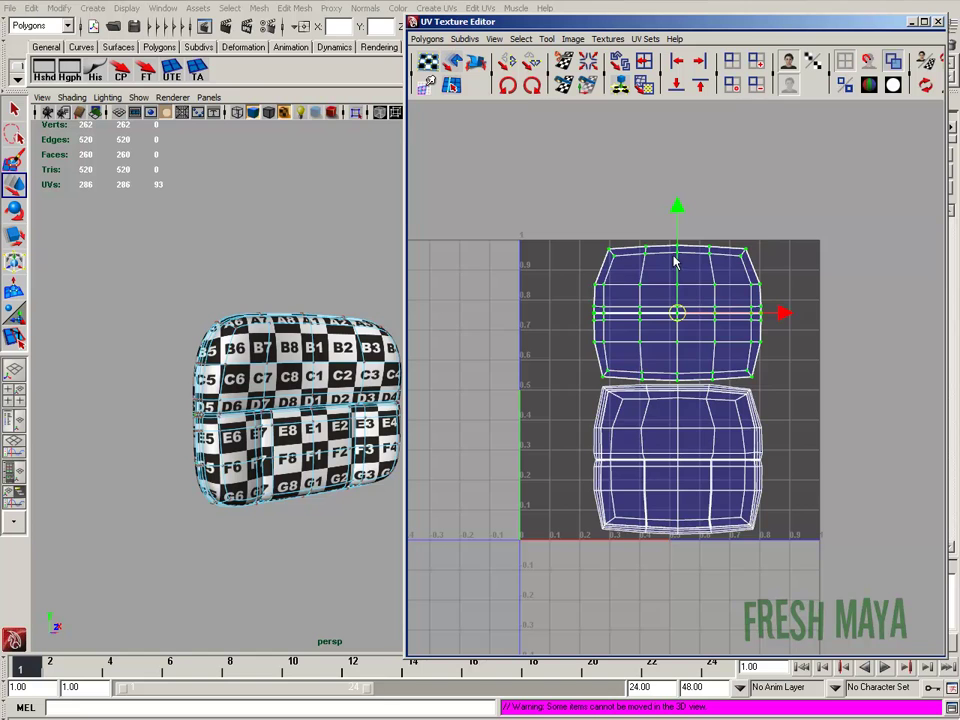
pyautogui.moveTo(688, 300); pyautogui.dragTo(708, 403)
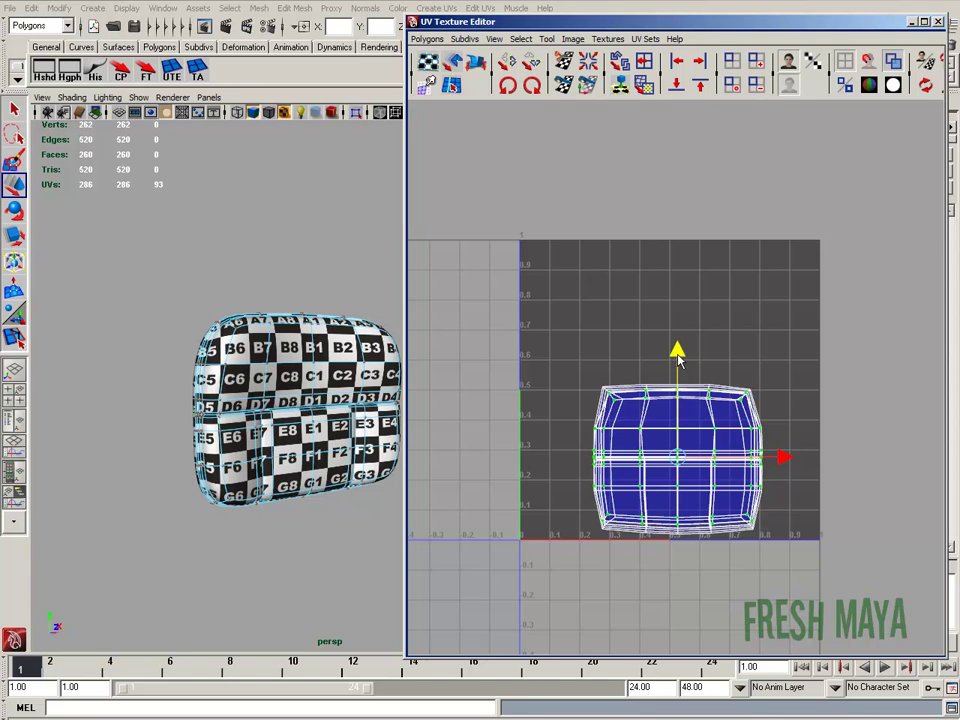
pyautogui.moveTo(677, 356); pyautogui.dragTo(679, 212)
pyautogui.click(645, 197)
pyautogui.keyDown('alt'); pyautogui.moveTo(618, 358); pyautogui.dragTo(516, 382, button='right'); pyautogui.keyUp('alt')
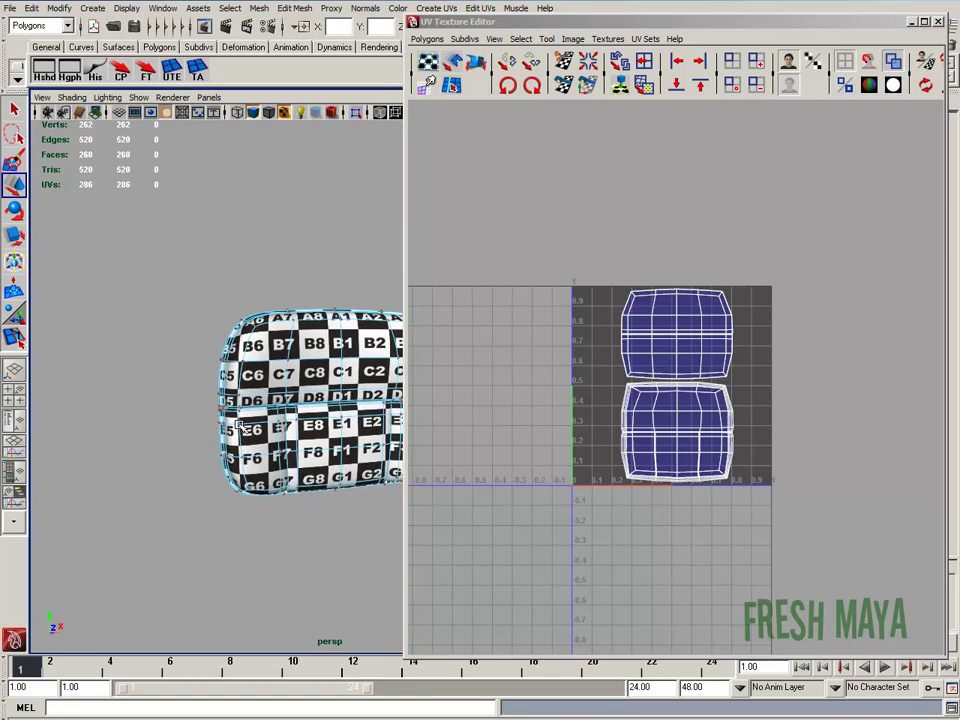